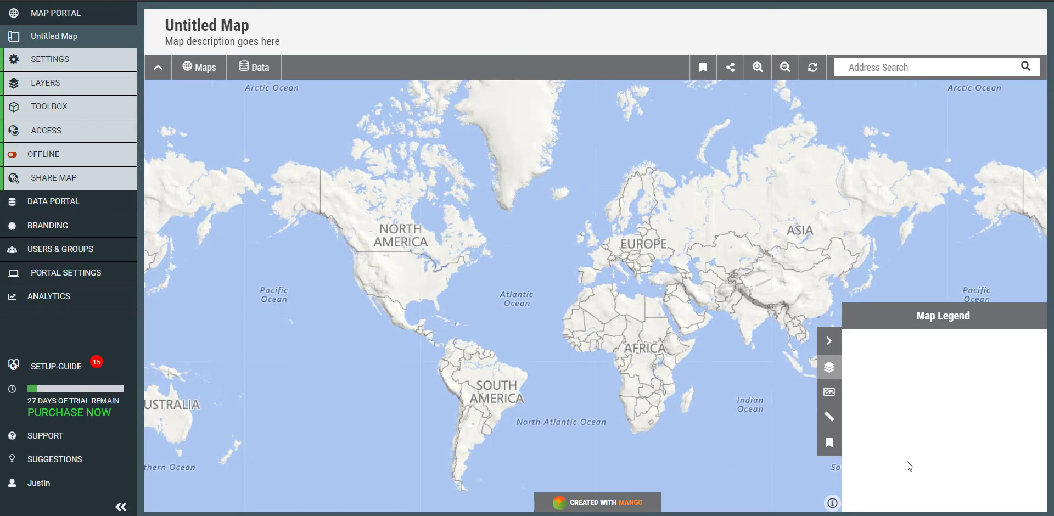
Upload the zips_us shapefile (.shp, .dbf, .shx and .prj) as a new map layer and save the dataset.
{"action": "left_click", "coordinate": [97, 89]}
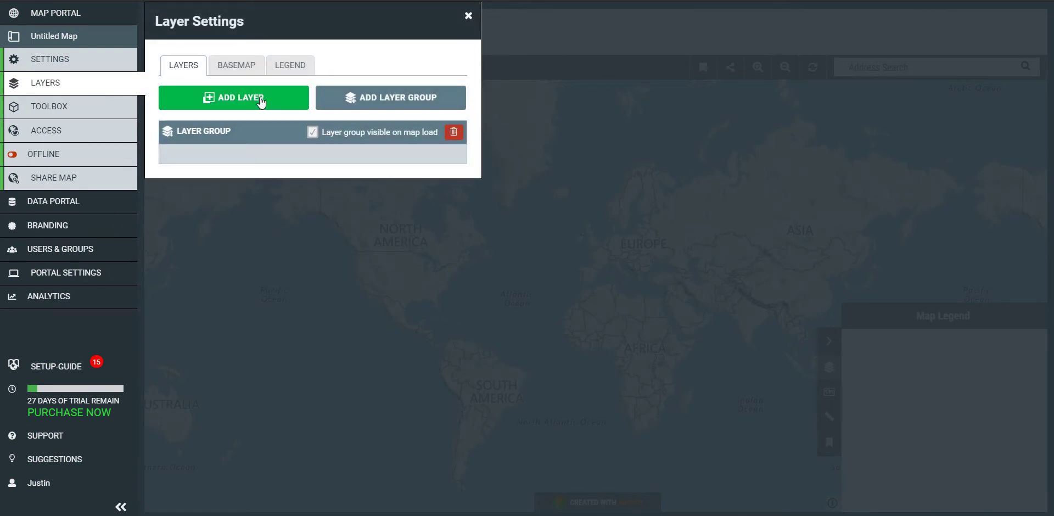
{"action": "left_click", "coordinate": [261, 103]}
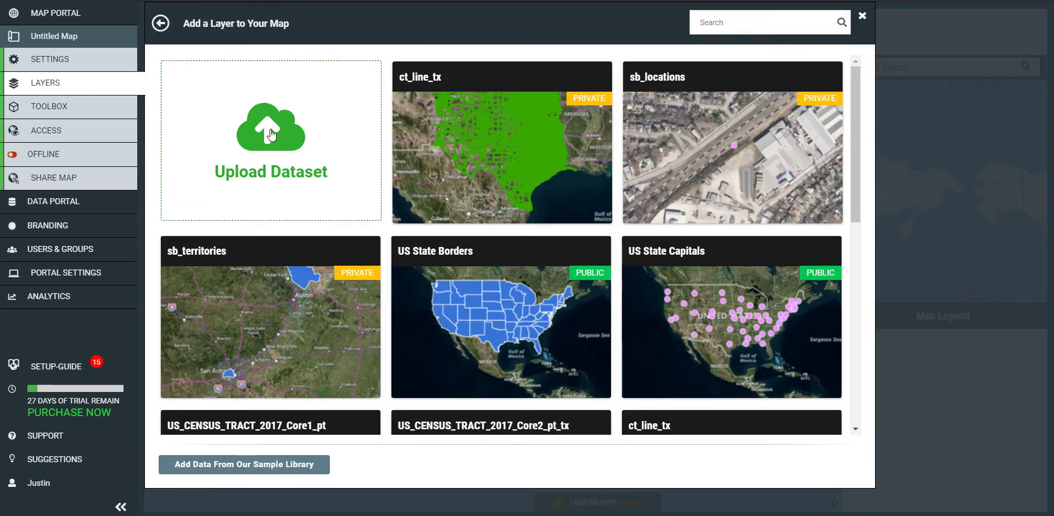
{"action": "left_click", "coordinate": [271, 135]}
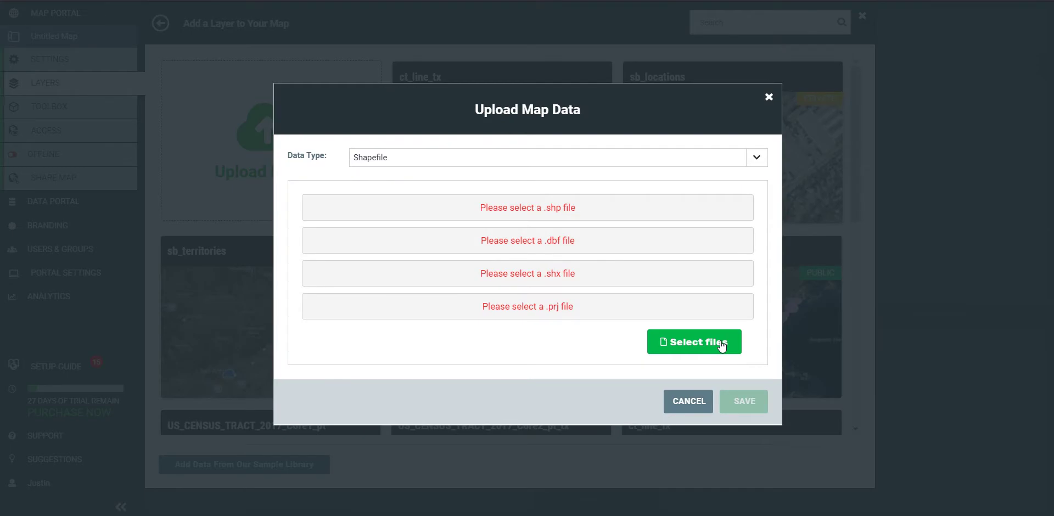
{"action": "left_click", "coordinate": [721, 345]}
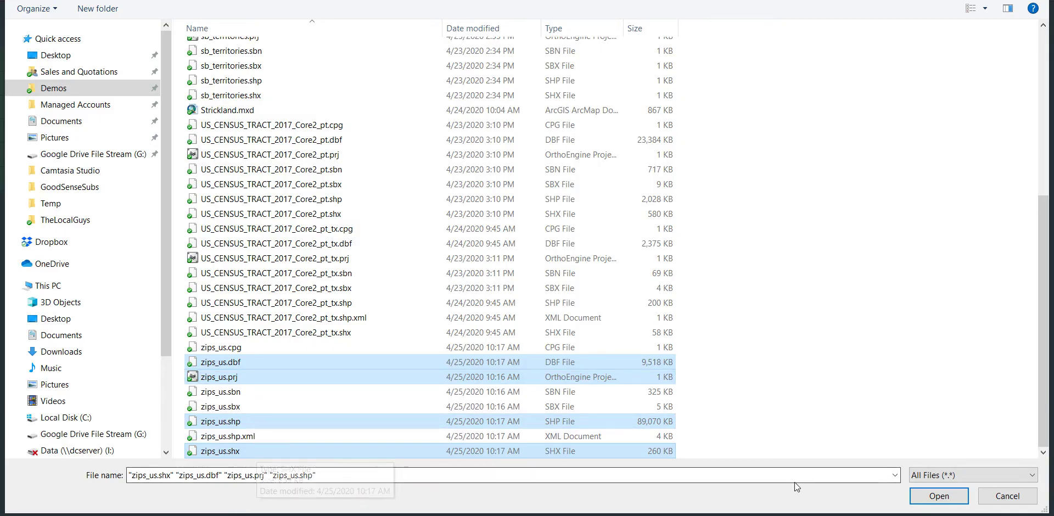
{"action": "left_click", "coordinate": [941, 498]}
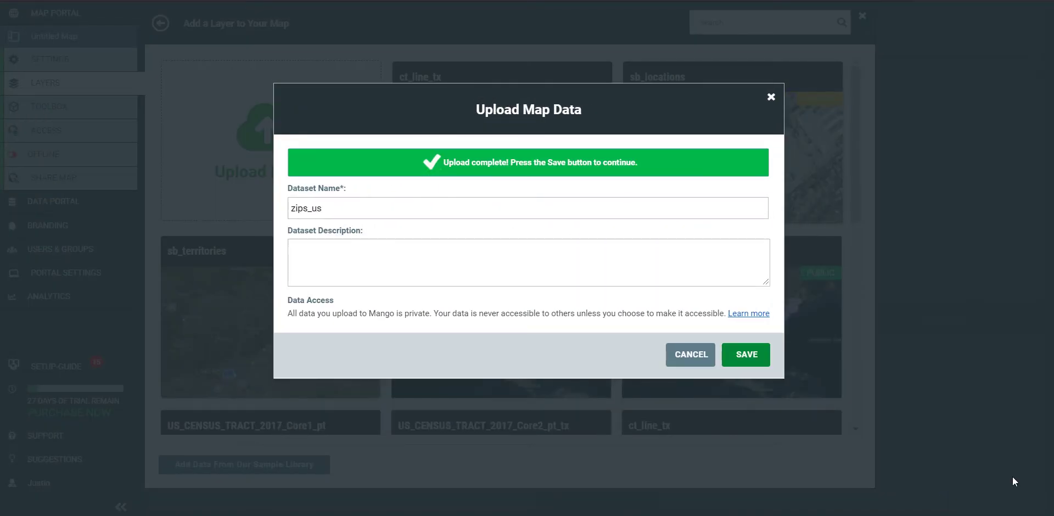
{"action": "left_click", "coordinate": [746, 356]}
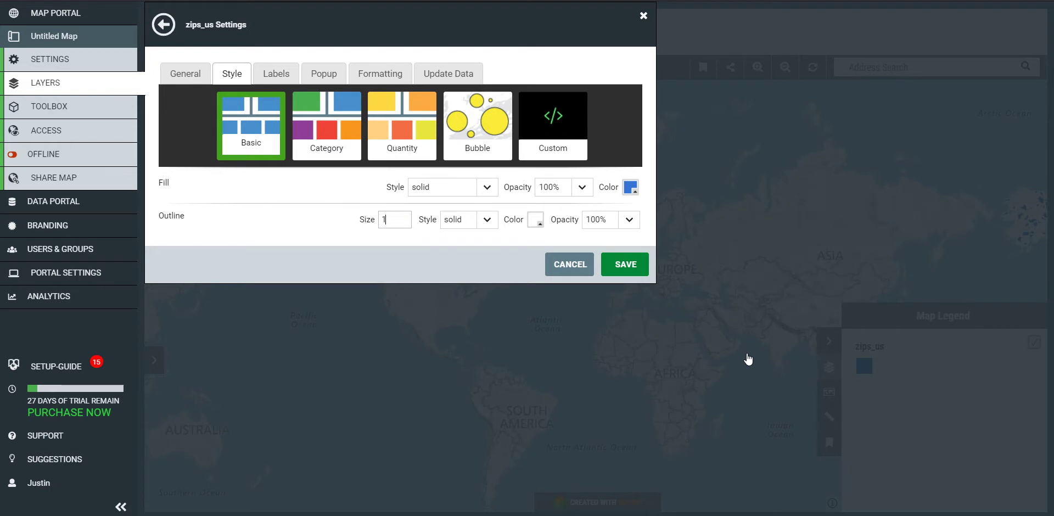
Set the zips_us layer's fill opacity to 40% and save the style.
{"action": "left_click", "coordinate": [581, 187]}
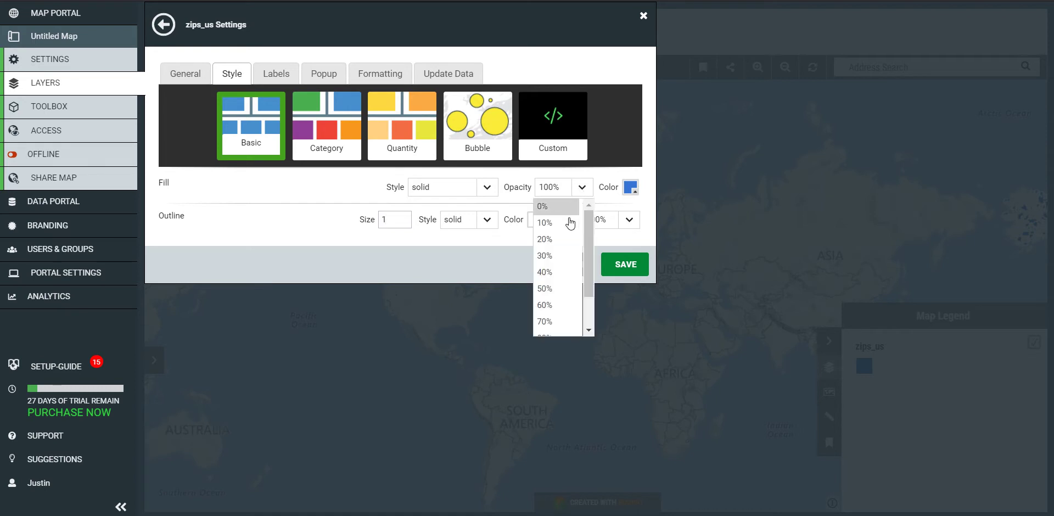
{"action": "left_click", "coordinate": [563, 273]}
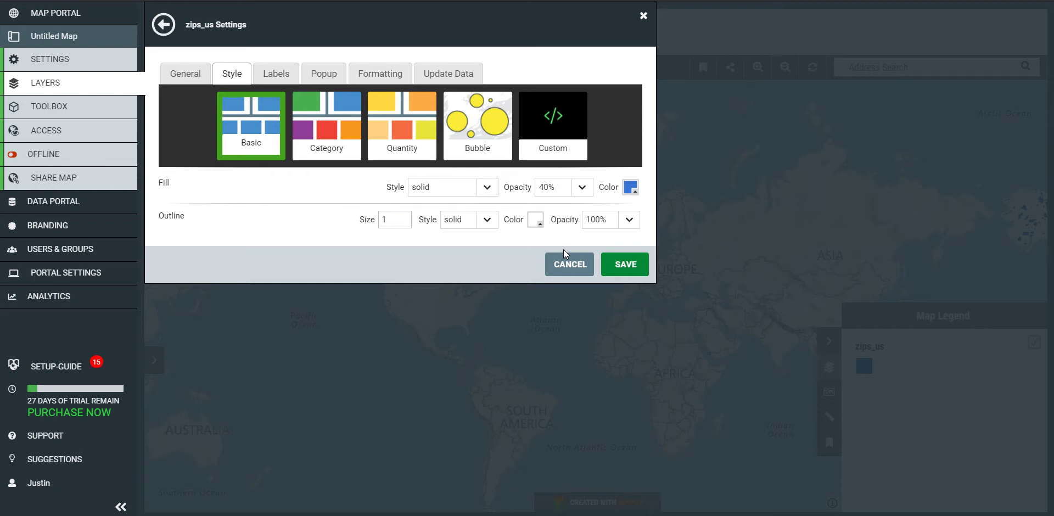
{"action": "left_click", "coordinate": [627, 269]}
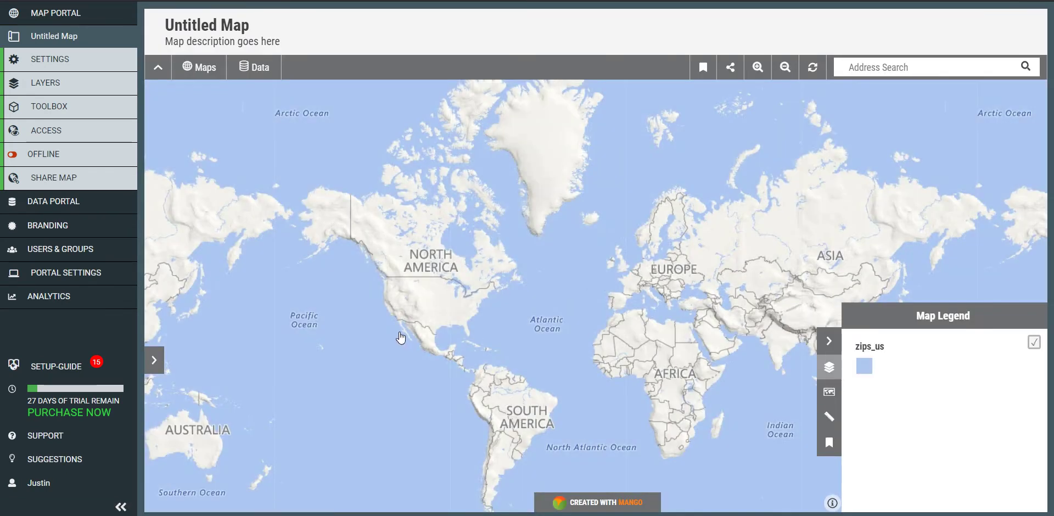
Select a ZIP area west of Nashville on the map and examine the field names in its feature info.
{"action": "scroll", "coordinate": [443, 317], "scroll_direction": "up", "scroll_amount": 5}
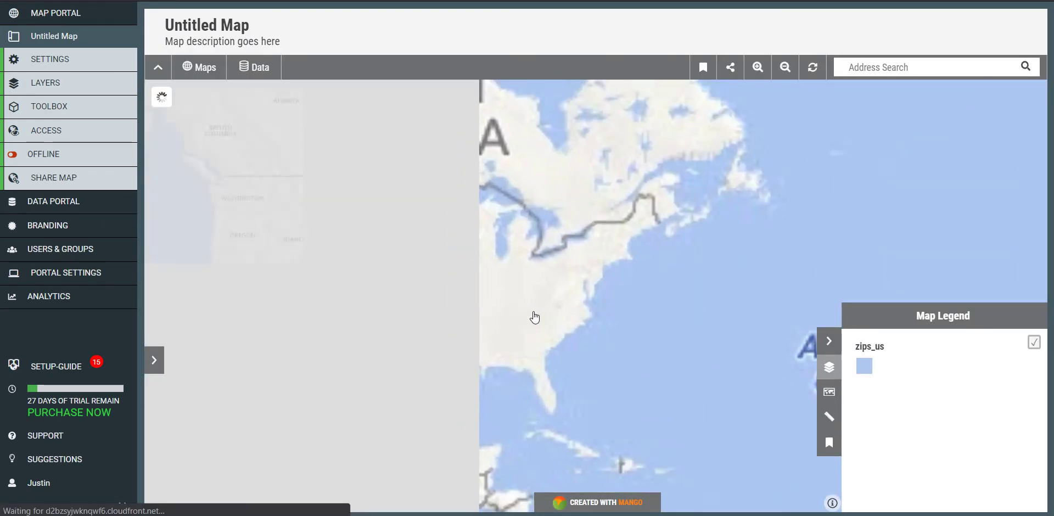
{"action": "scroll", "coordinate": [496, 320], "scroll_direction": "up", "scroll_amount": 2}
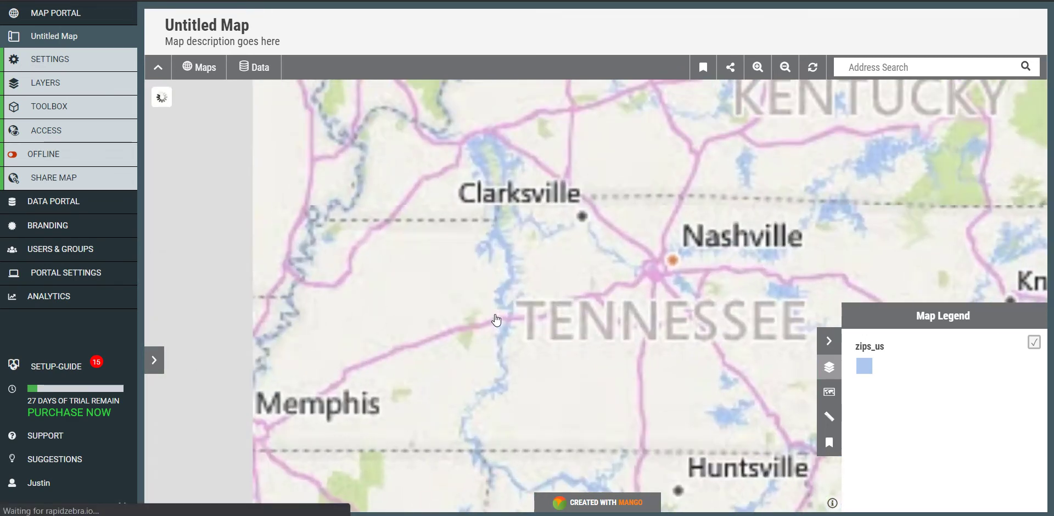
{"action": "scroll", "coordinate": [505, 313], "scroll_direction": "up", "scroll_amount": 2}
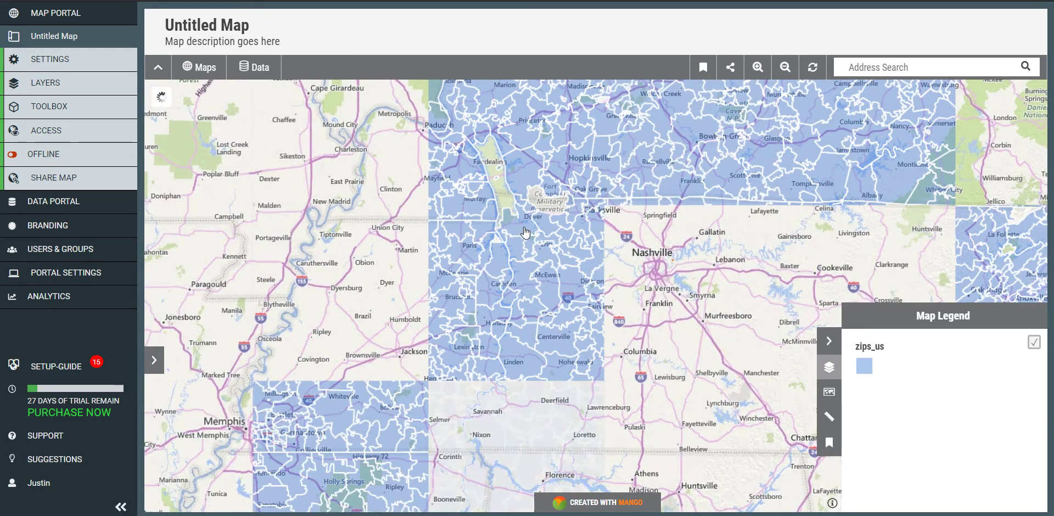
{"action": "left_click", "coordinate": [526, 232]}
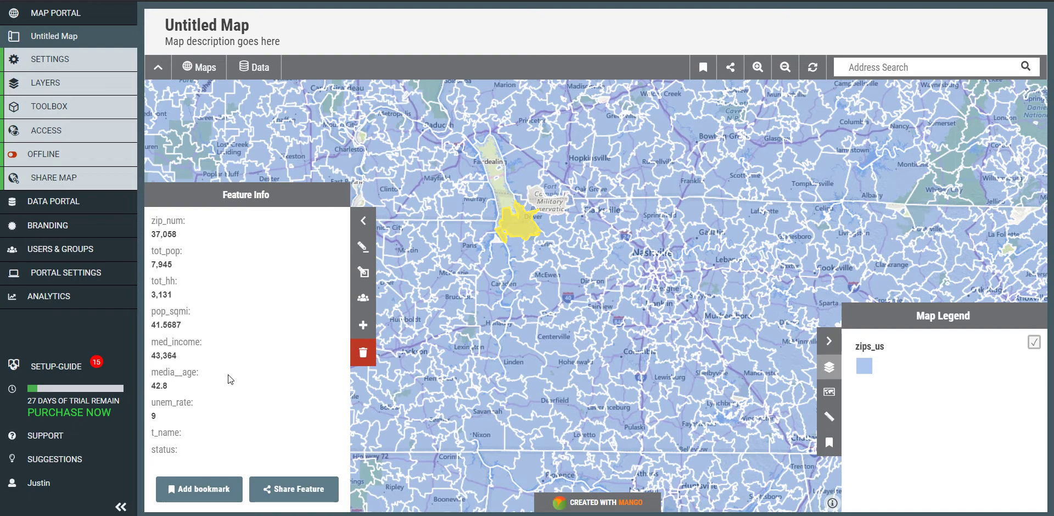
{"action": "triple_click", "coordinate": [153, 221]}
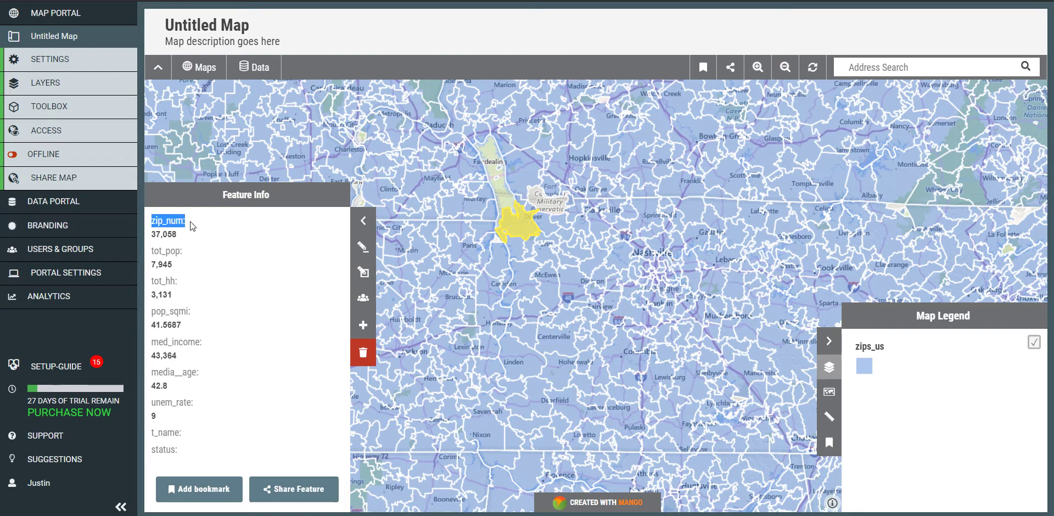
{"action": "triple_click", "coordinate": [153, 252]}
{"action": "triple_click", "coordinate": [153, 281]}
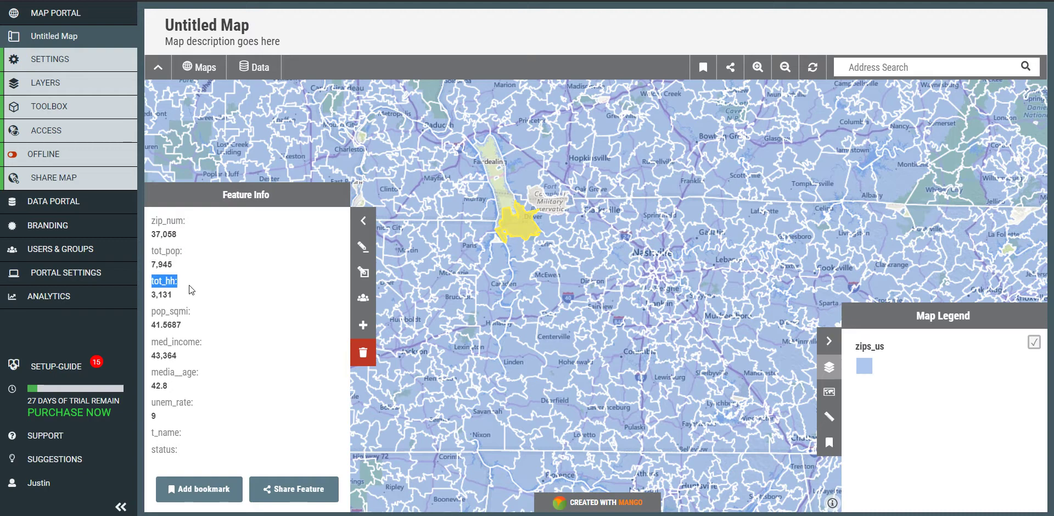
{"action": "left_click", "coordinate": [154, 282]}
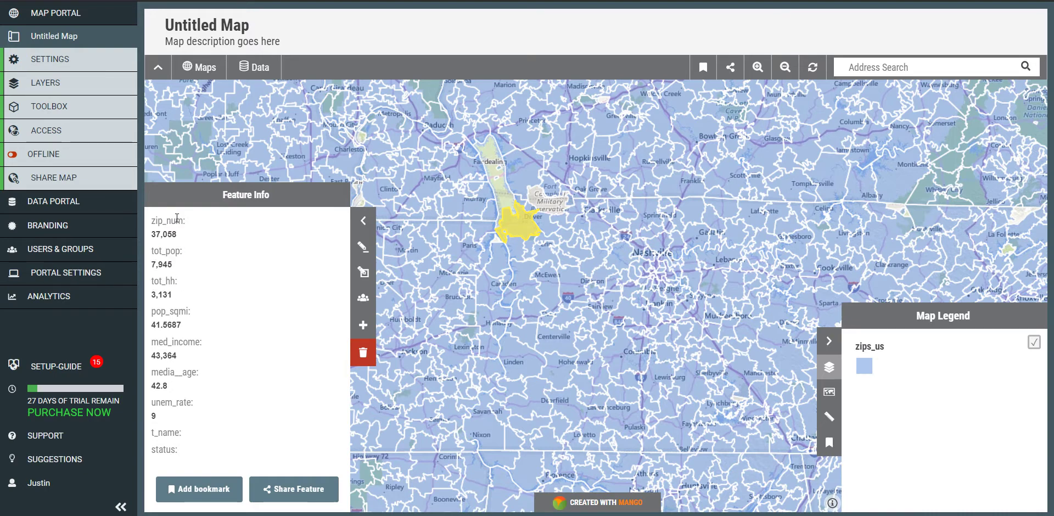
In the zips_us layer's formatting settings, label the zip_num field "ZIP Code".
{"action": "left_click", "coordinate": [106, 83]}
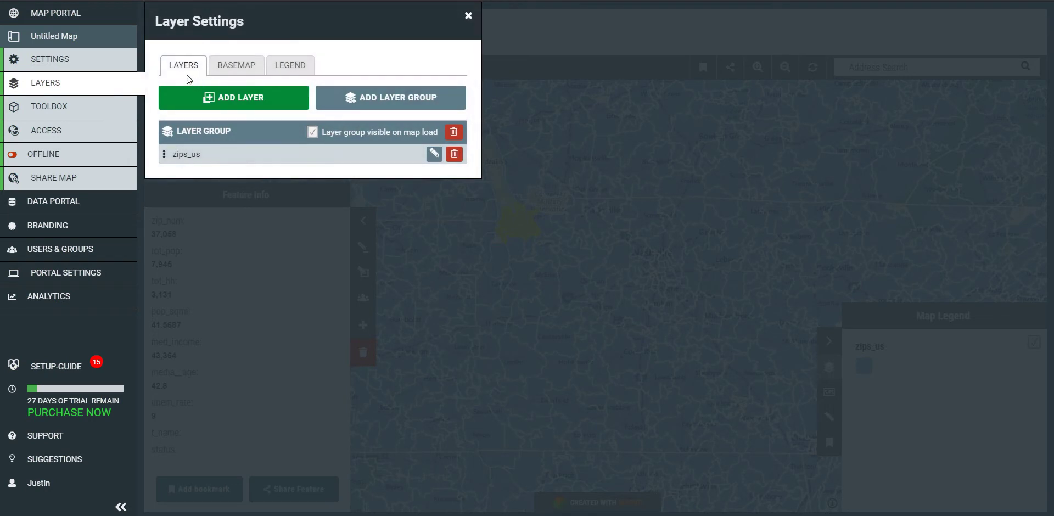
{"action": "left_click", "coordinate": [434, 155]}
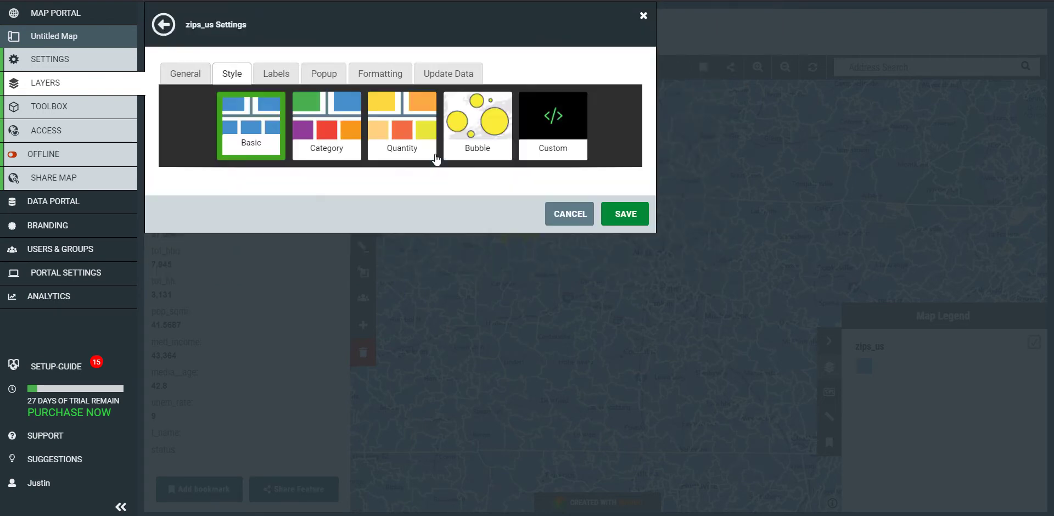
{"action": "left_click", "coordinate": [396, 82]}
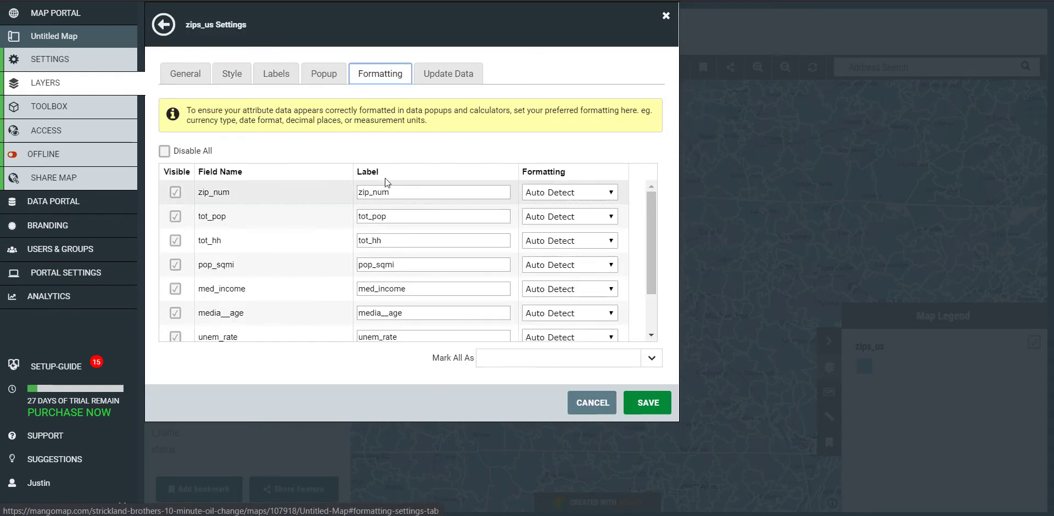
{"action": "double_click", "coordinate": [412, 192]}
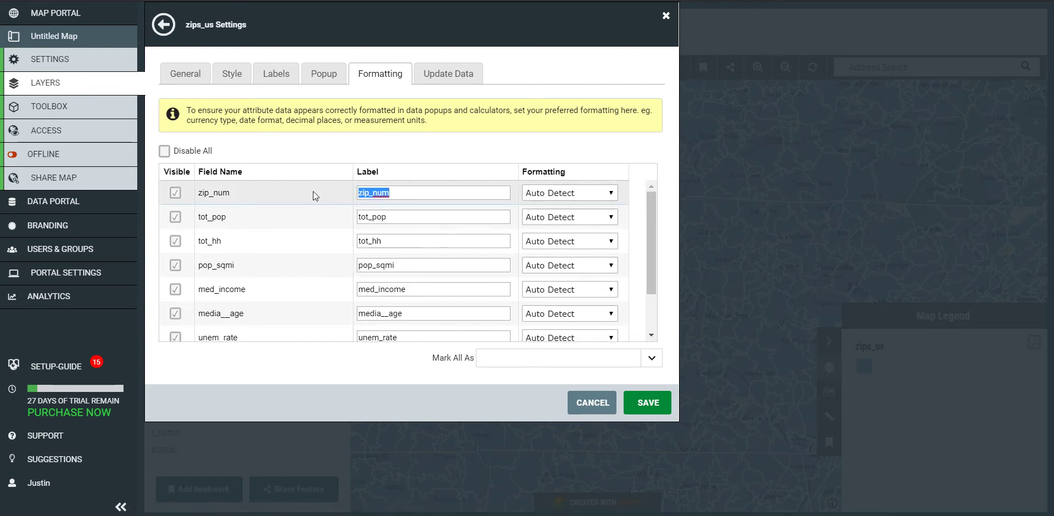
{"action": "type", "text": "ZIP C"}
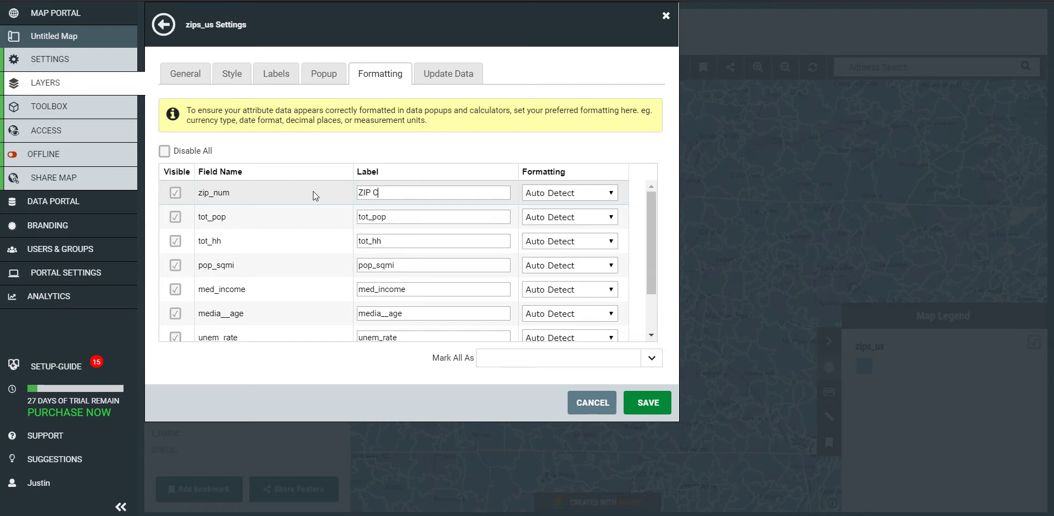
{"action": "type", "text": "ode"}
Label the tot_pop field "Total population" and the tot_hh field "Total households".
{"action": "key", "text": "Tab"}
{"action": "key", "text": "Tab"}
{"action": "type", "text": "Total population"}
{"action": "key", "text": "Tab"}
{"action": "key", "text": "Tab"}
{"action": "type", "text": "Total "}
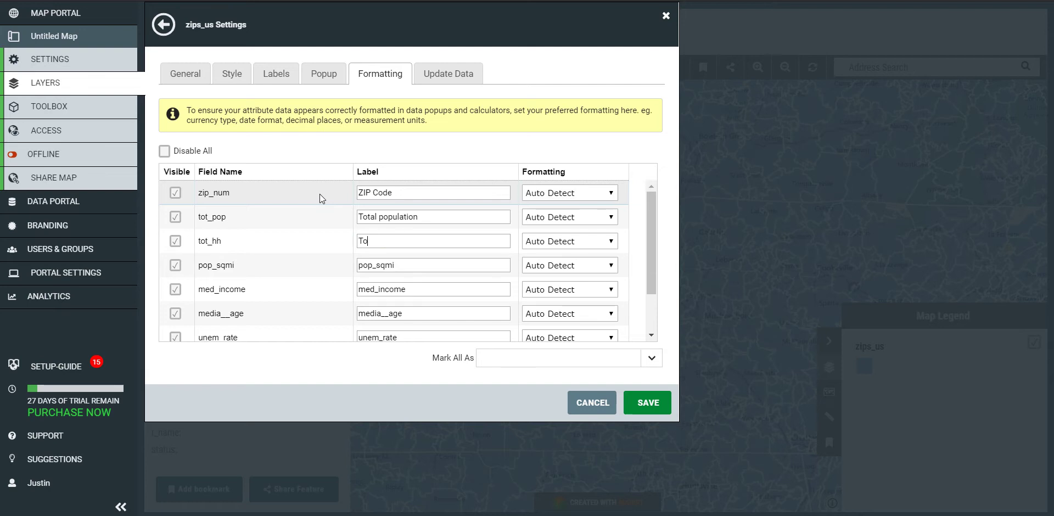
{"action": "type", "text": "households"}
Label the pop_sqmi field "Pop/ sq mi.".
{"action": "key", "text": "Tab"}
{"action": "key", "text": "Tab"}
{"action": "type", "text": "P"}
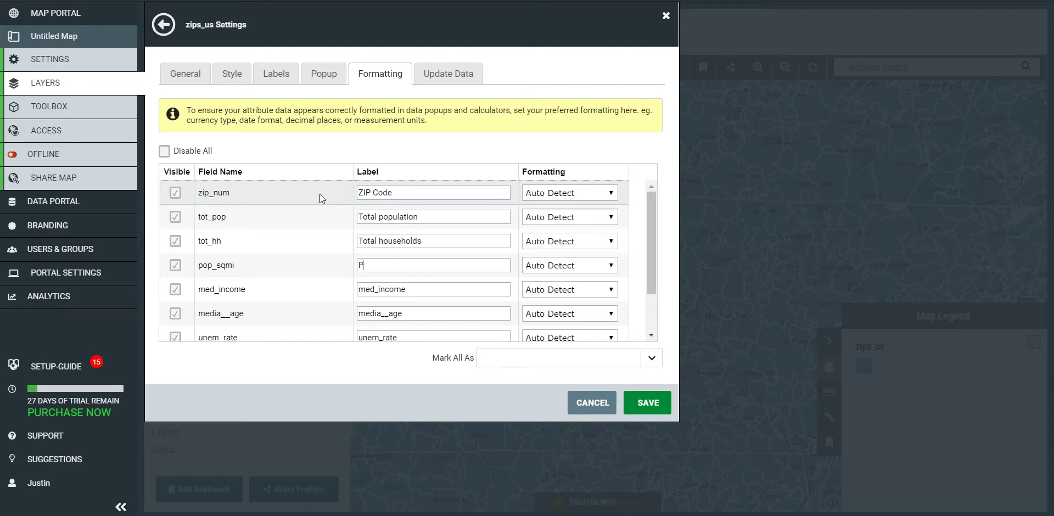
{"action": "type", "text": "op/ sq mi"}
{"action": "key", "text": "BackSpace"}
{"action": "key", "text": "BackSpace"}
{"action": "key", "text": "BackSpace"}
{"action": "type", "text": "mi."}
Label the med_income field "Median income" and format its values as Dollars ($).
{"action": "key", "text": "Tab"}
{"action": "type", "text": "Me"}
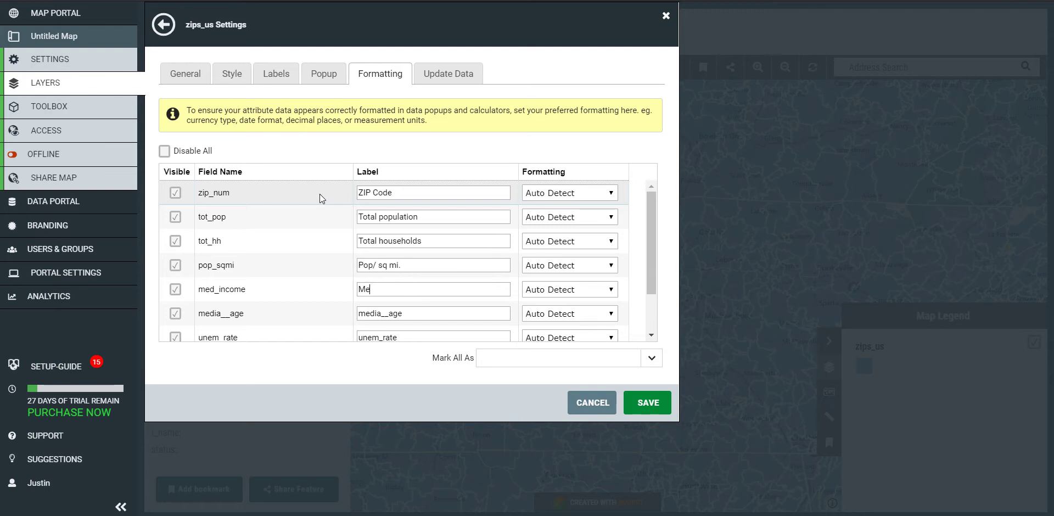
{"action": "type", "text": "dian income"}
{"action": "left_click", "coordinate": [578, 292]}
{"action": "left_click", "coordinate": [593, 397]}
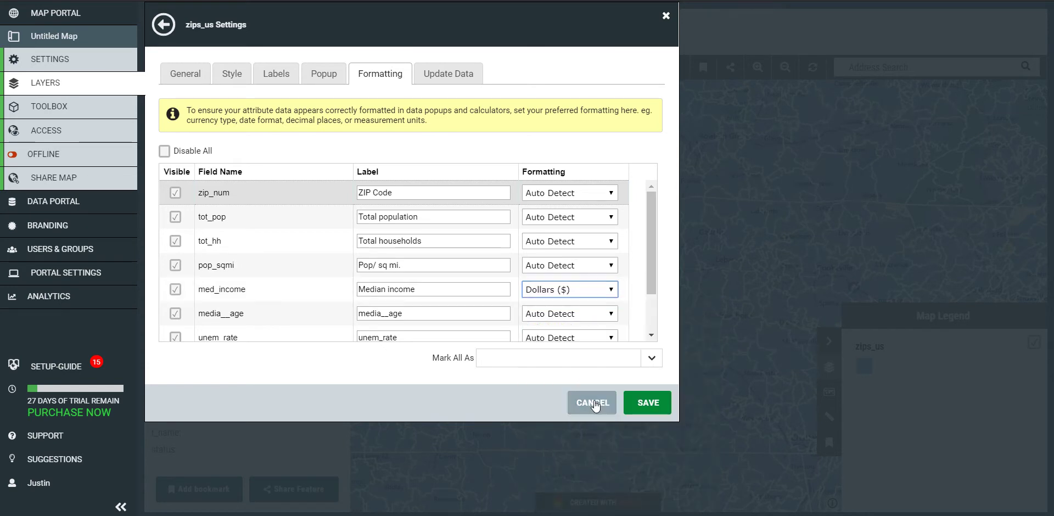
Label the media__age field "Median age" and format its values as Number (Whole).
{"action": "key", "text": "Tab"}
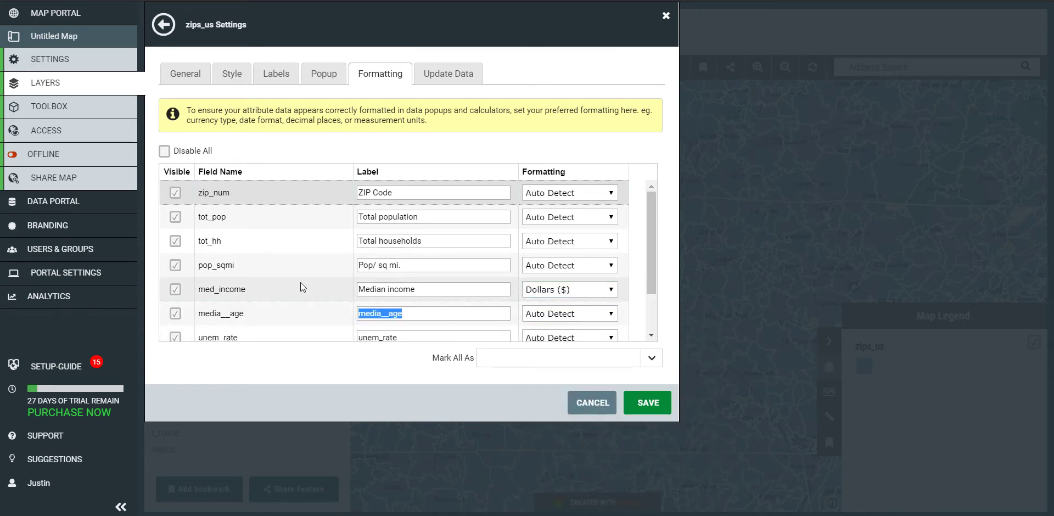
{"action": "type", "text": "Median age"}
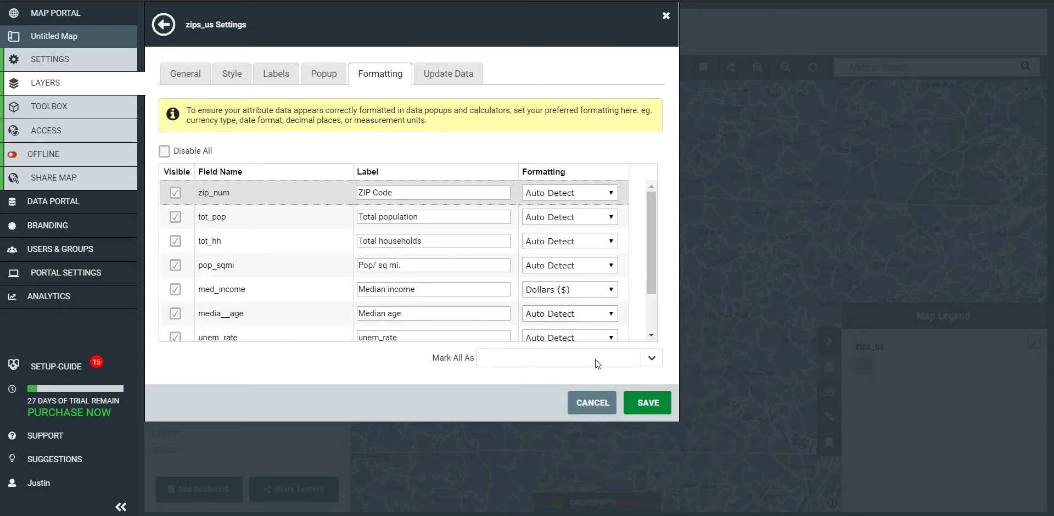
{"action": "left_click", "coordinate": [605, 311]}
{"action": "scroll", "coordinate": [618, 197], "scroll_direction": "down", "scroll_amount": 1}
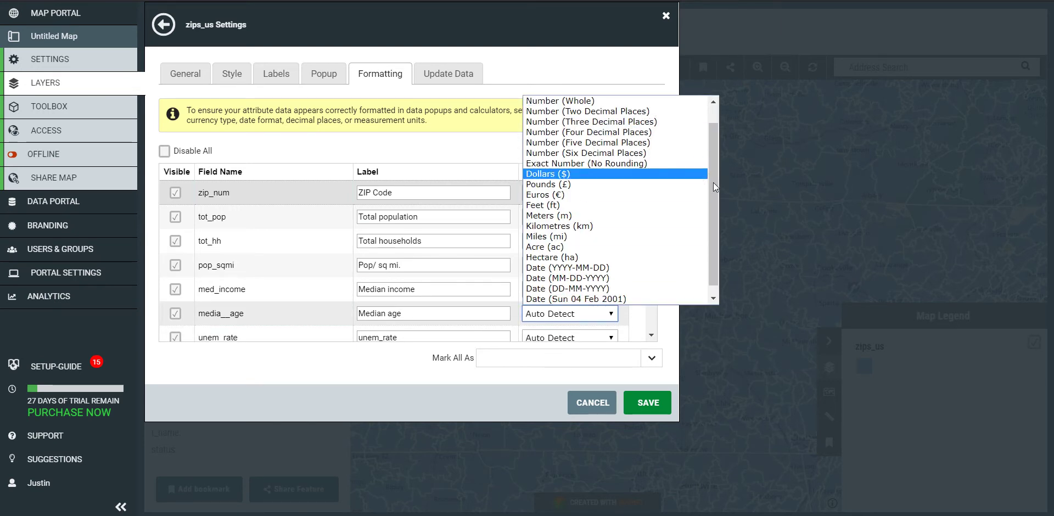
{"action": "scroll", "coordinate": [713, 182], "scroll_direction": "up", "scroll_amount": 1}
{"action": "left_click", "coordinate": [660, 123]}
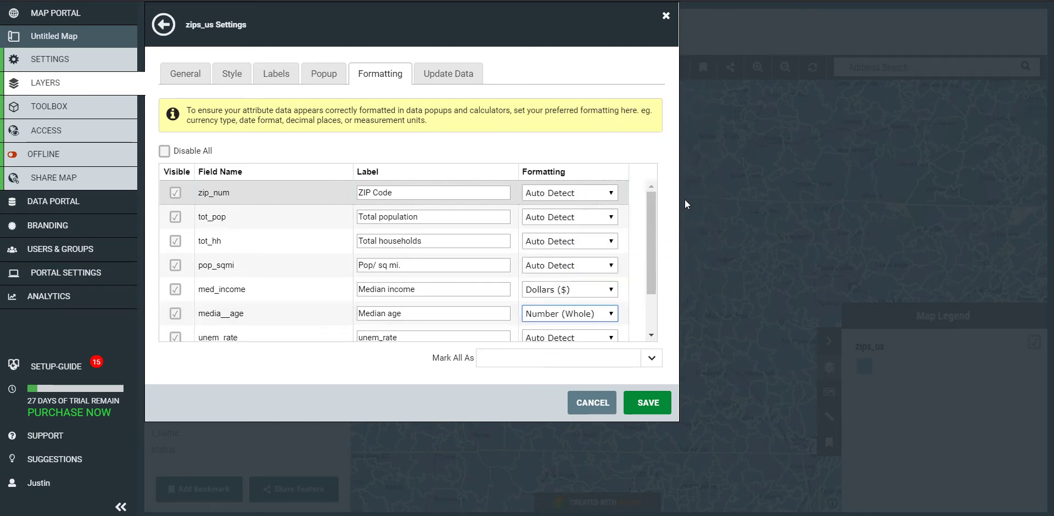
Label the unem_rate field "Unemployment rate".
{"action": "left_click_drag", "start_coordinate": [651, 228], "coordinate": [642, 284]}
{"action": "left_click_drag", "start_coordinate": [416, 285], "coordinate": [295, 282]}
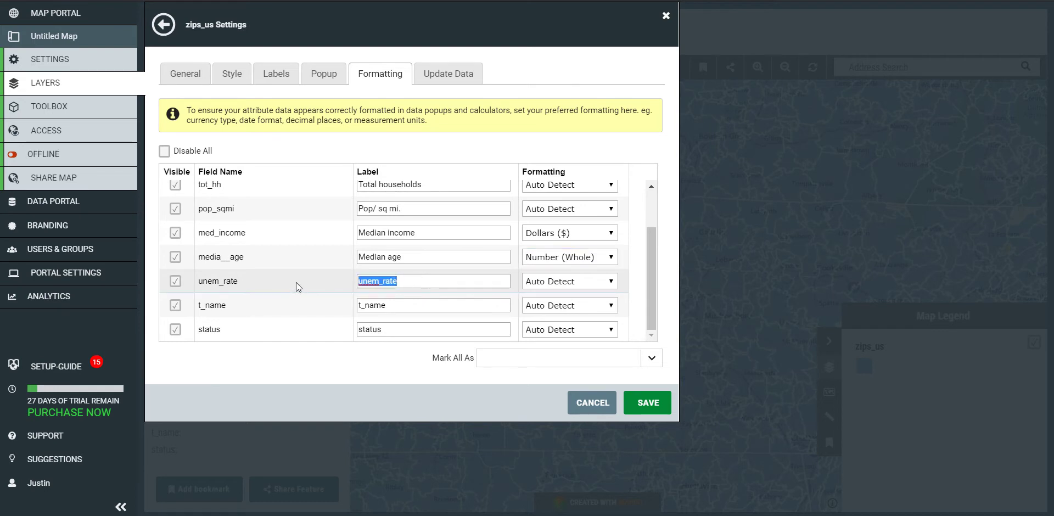
{"action": "type", "text": "Unempplo"}
{"action": "key", "text": "BackSpace"}
{"action": "key", "text": "BackSpace"}
{"action": "key", "text": "BackSpace"}
{"action": "type", "text": "loyment rate"}
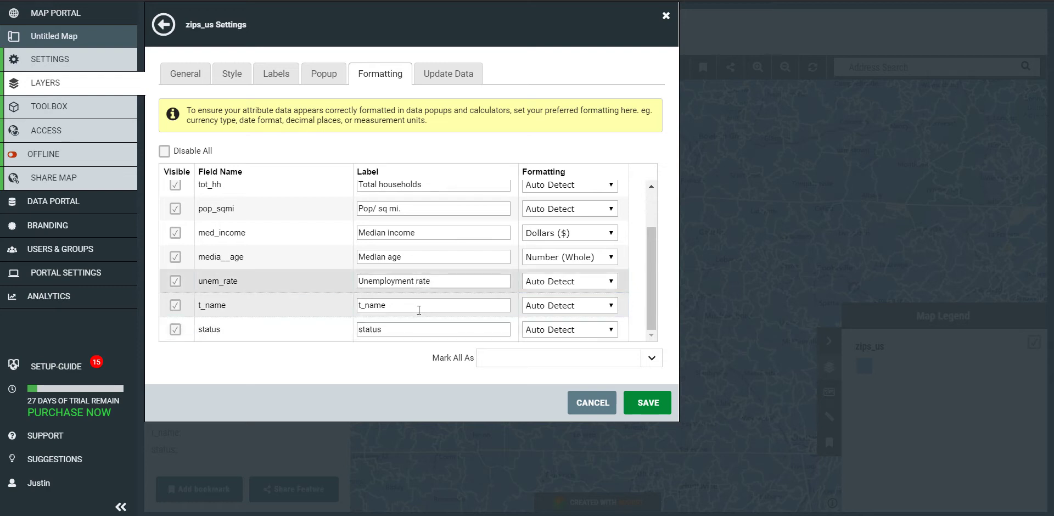
Label the t_name field "Territory name" and the status field "Territory status".
{"action": "left_click_drag", "start_coordinate": [419, 306], "coordinate": [305, 308]}
{"action": "type", "text": "Territory name"}
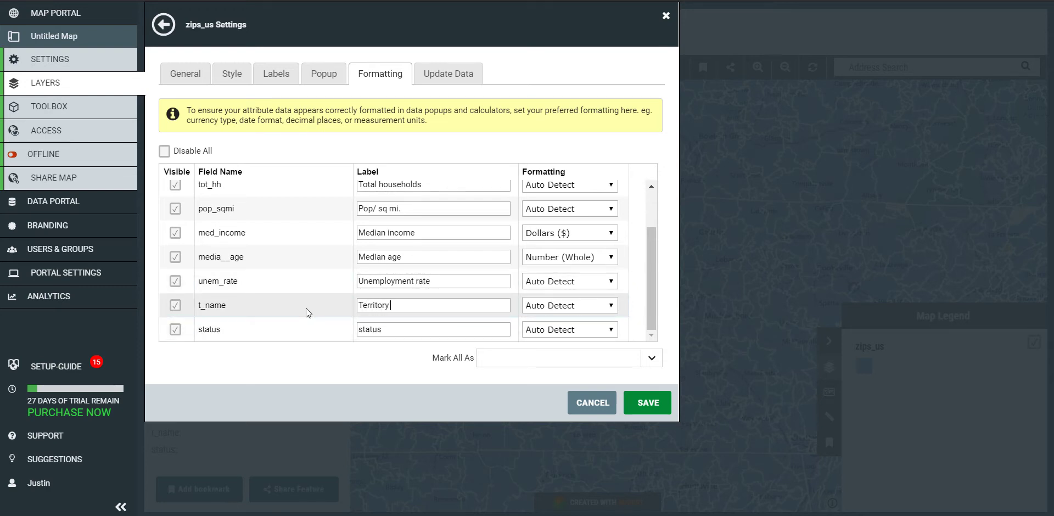
{"action": "key", "text": "Tab"}
{"action": "key", "text": "Tab"}
{"action": "type", "text": "Territoru s"}
{"action": "key", "text": "BackSpace"}
{"action": "key", "text": "BackSpace"}
{"action": "key", "text": "BackSpace"}
{"action": "type", "text": "y status"}
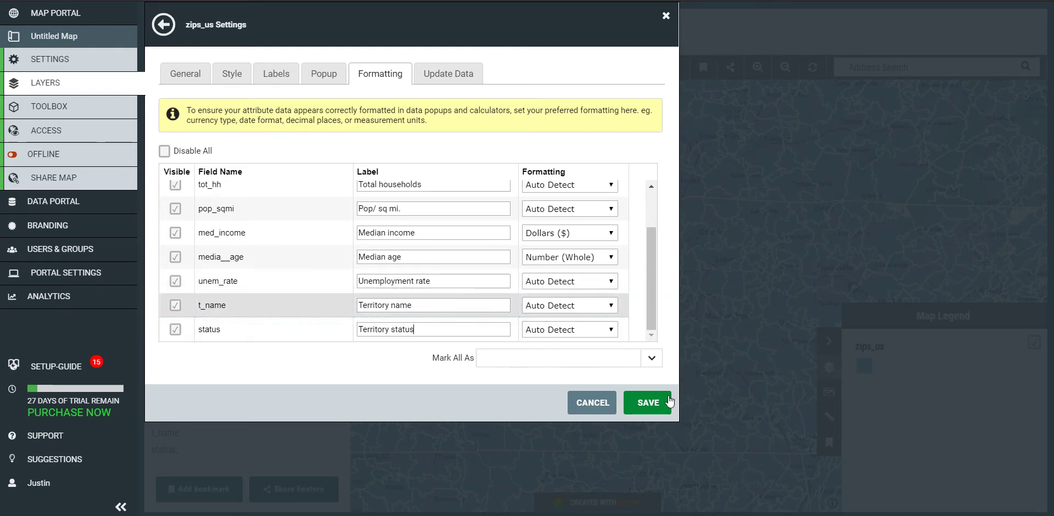
Save the layer's formatting and check the new labels in the feature info of a ZIP area west of Nashville.
{"action": "left_click", "coordinate": [648, 402]}
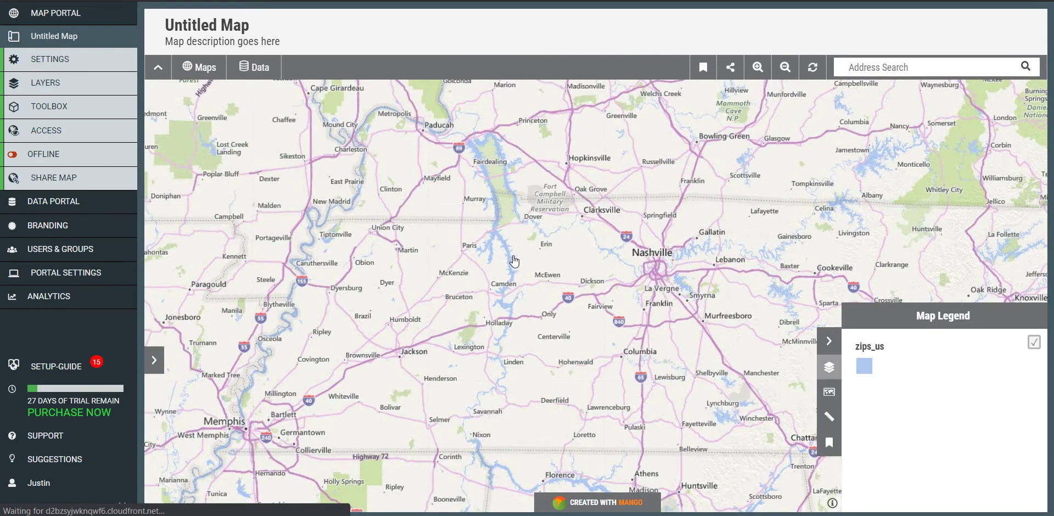
{"action": "left_click", "coordinate": [516, 255]}
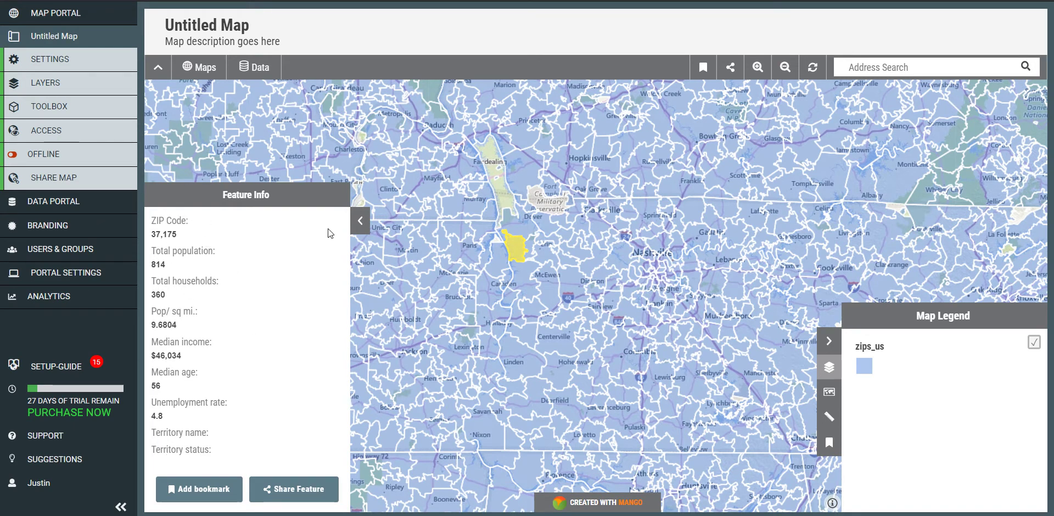
Open the Custom popup editor in the zips_us layer's settings.
{"action": "left_click", "coordinate": [361, 220]}
{"action": "left_click", "coordinate": [99, 90]}
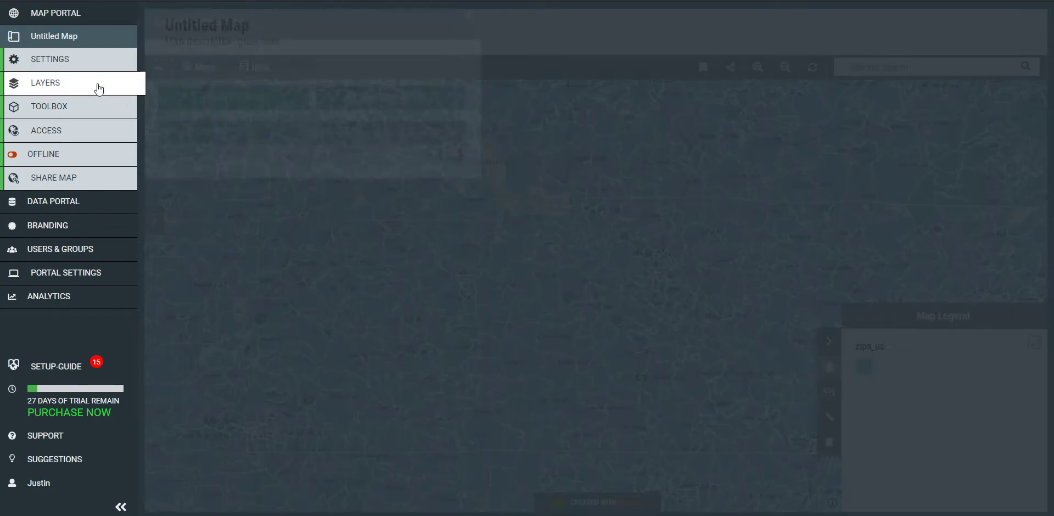
{"action": "left_click", "coordinate": [435, 161]}
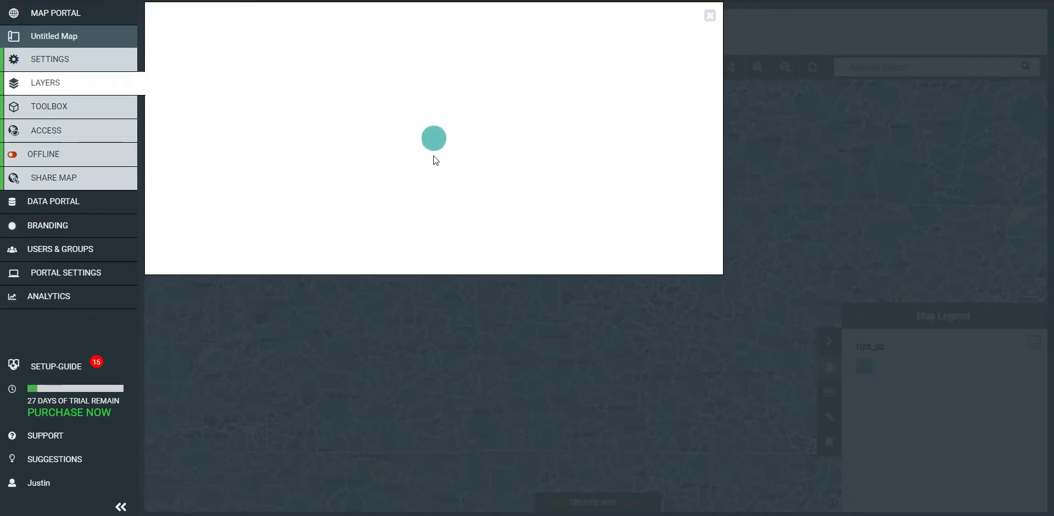
{"action": "left_click", "coordinate": [327, 74]}
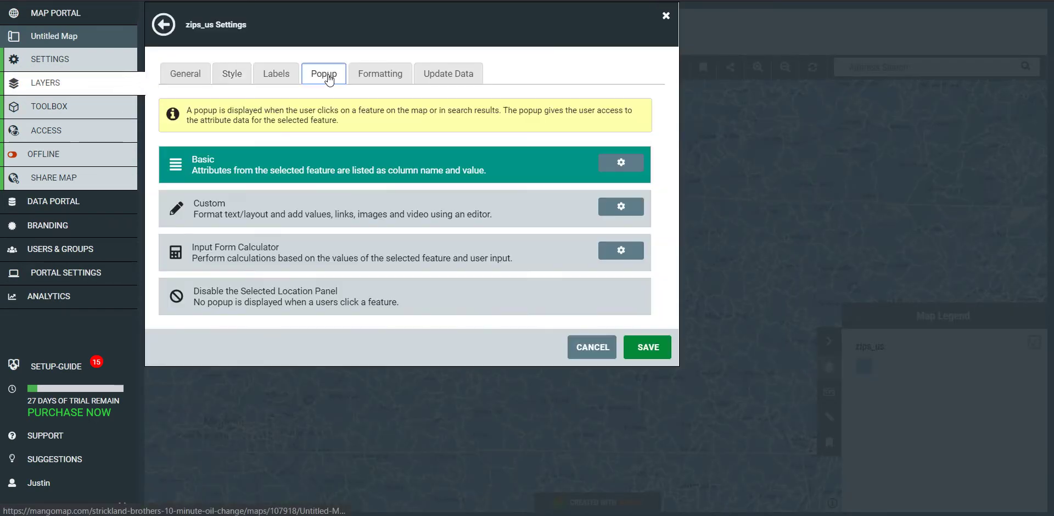
{"action": "left_click", "coordinate": [622, 208]}
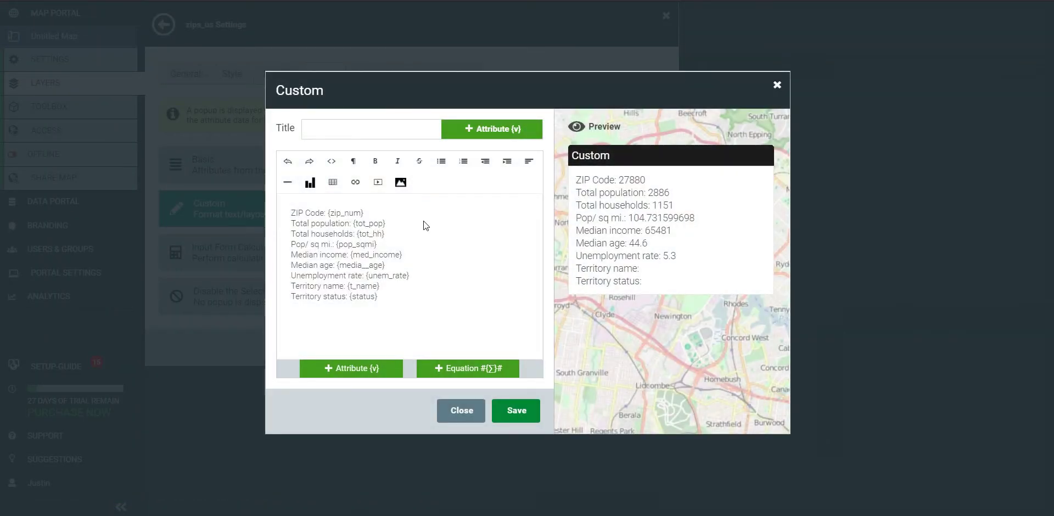
Move the Territory name and Territory status lines above the ZIP Code line, leaving a blank line between them.
{"action": "left_click", "coordinate": [291, 212]}
{"action": "key", "text": "Return"}
{"action": "key", "text": "Return"}
{"action": "left_click_drag", "start_coordinate": [378, 318], "coordinate": [291, 307]}
{"action": "key", "text": "ctrl+c"}
{"action": "key", "text": "BackSpace"}
{"action": "left_click", "coordinate": [294, 212]}
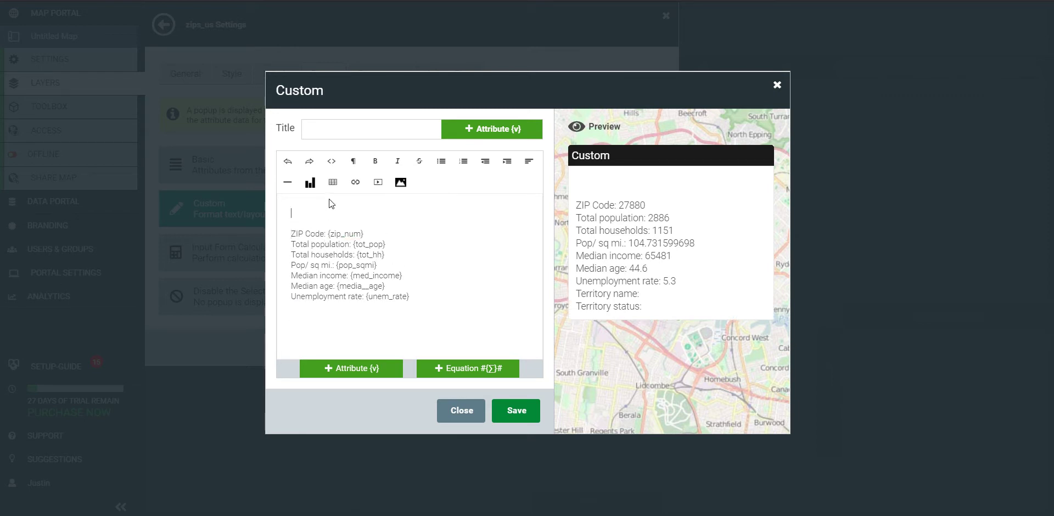
{"action": "key", "text": "ctrl+v"}
Format the Territory name and Territory status lines as a header.
{"action": "left_click_drag", "start_coordinate": [396, 225], "coordinate": [209, 209]}
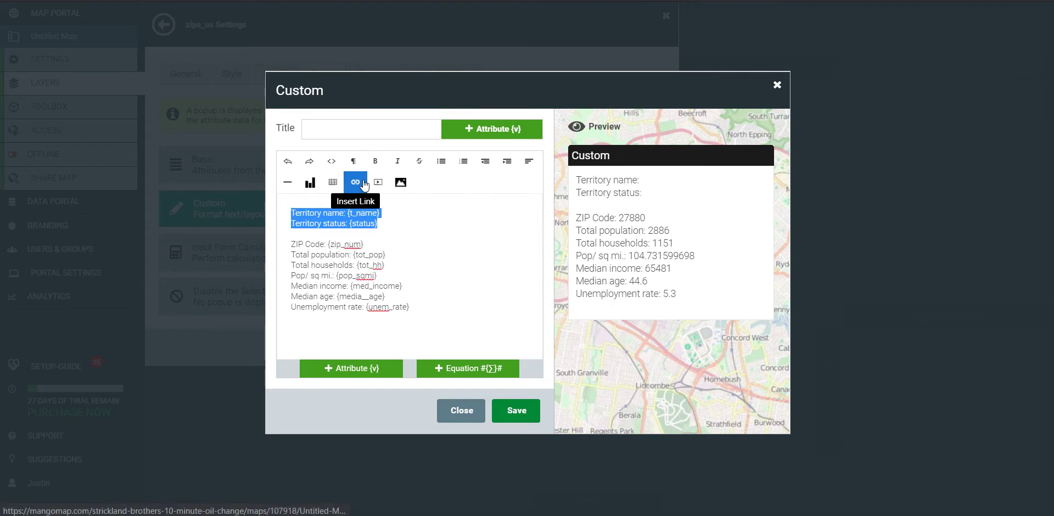
{"action": "left_click", "coordinate": [353, 160]}
{"action": "scroll", "coordinate": [483, 247], "scroll_direction": "down", "scroll_amount": 2}
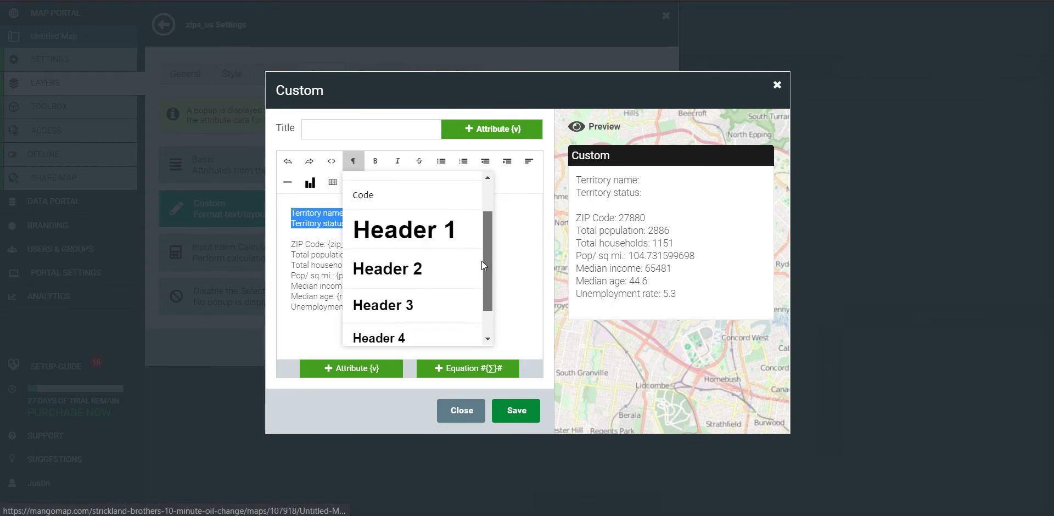
{"action": "left_click", "coordinate": [471, 292]}
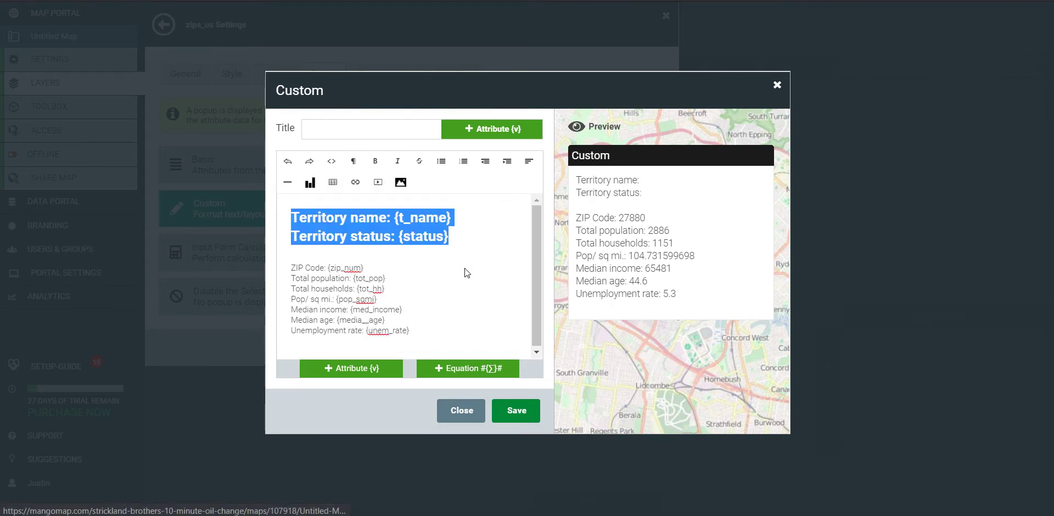
Insert a horizontal line below the Territory status line.
{"action": "left_click", "coordinate": [473, 237]}
{"action": "key", "text": "Return"}
{"action": "left_click", "coordinate": [287, 181]}
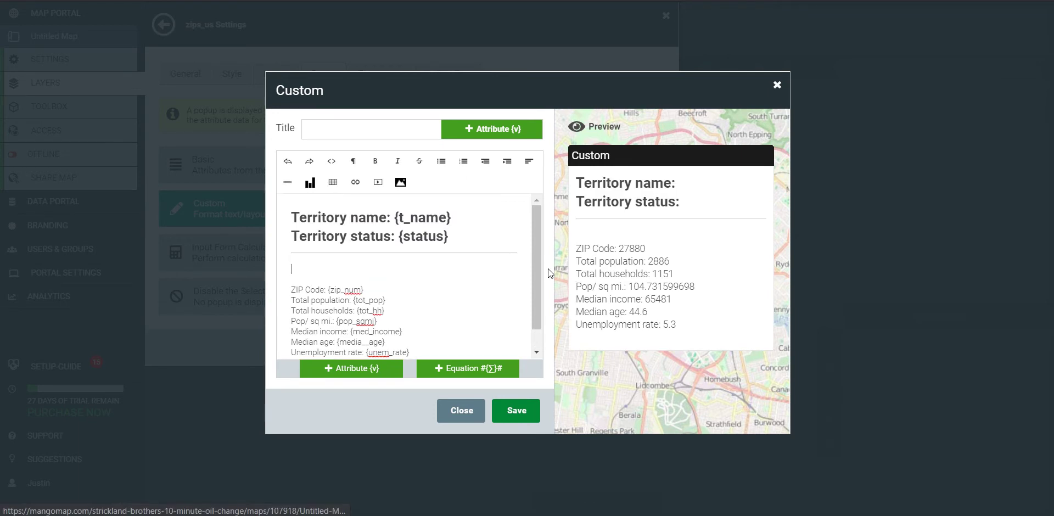
Try to insert a table with 7 rows and 2 columns between the horizontal line and the ZIP Code line.
{"action": "left_click_drag", "start_coordinate": [538, 269], "coordinate": [533, 301]}
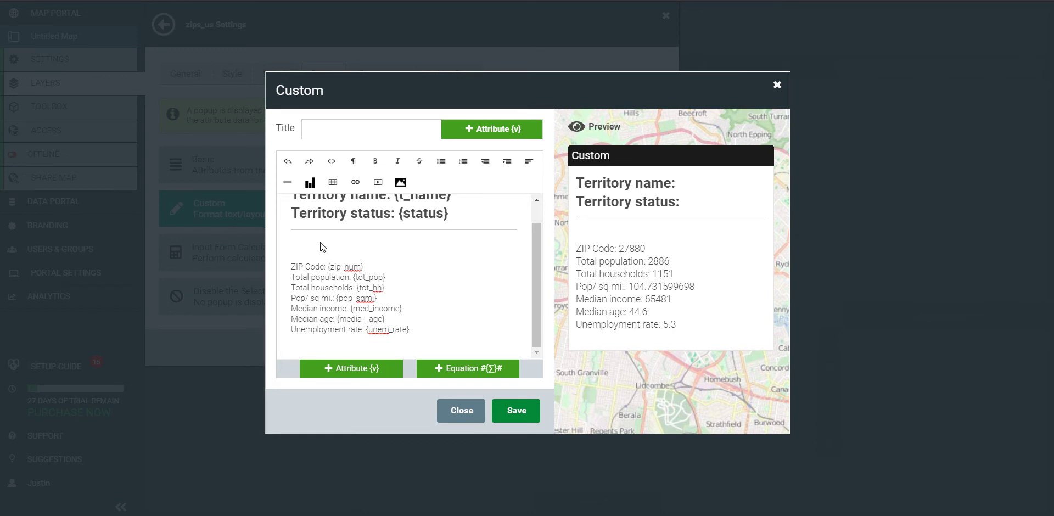
{"action": "left_click", "coordinate": [333, 184]}
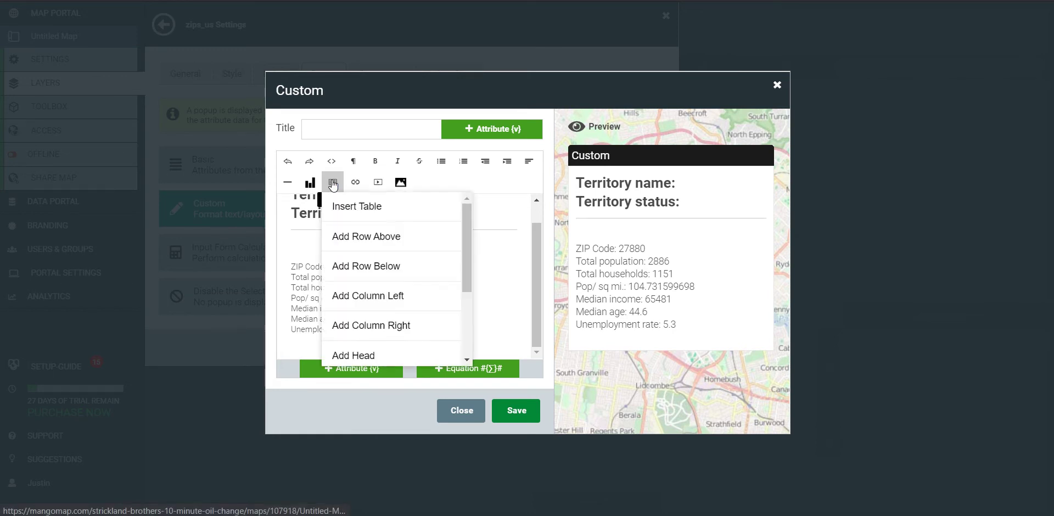
{"action": "left_click", "coordinate": [456, 219]}
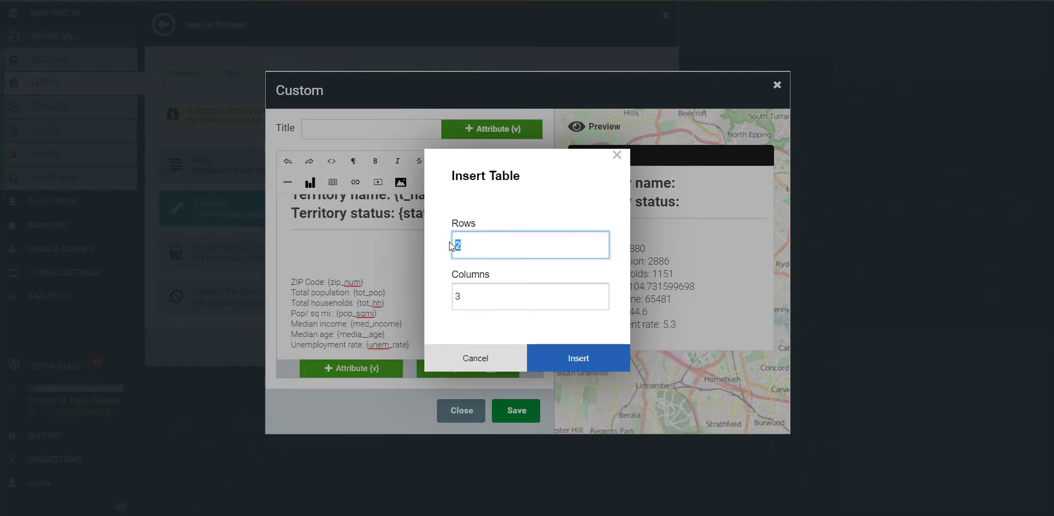
{"action": "type", "text": "7"}
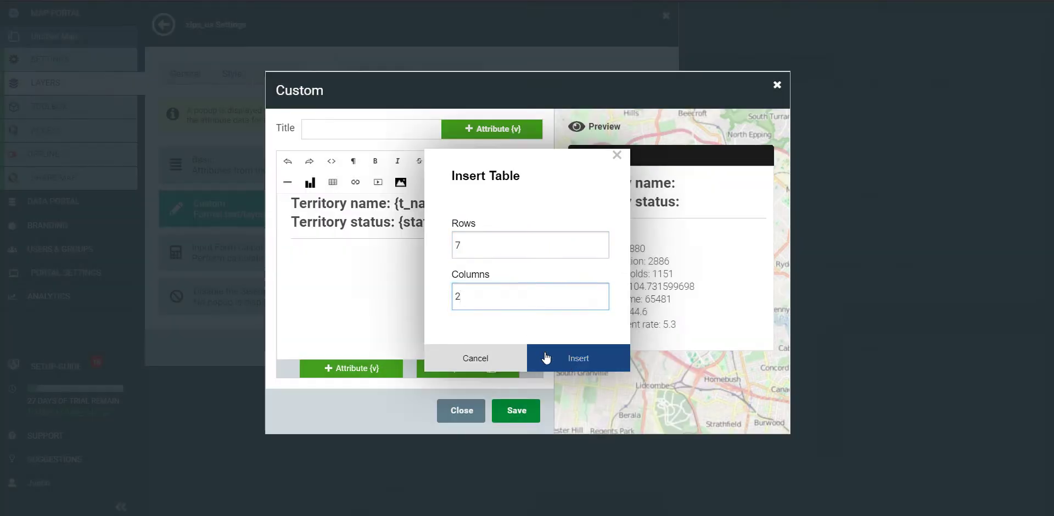
{"action": "left_click", "coordinate": [545, 358]}
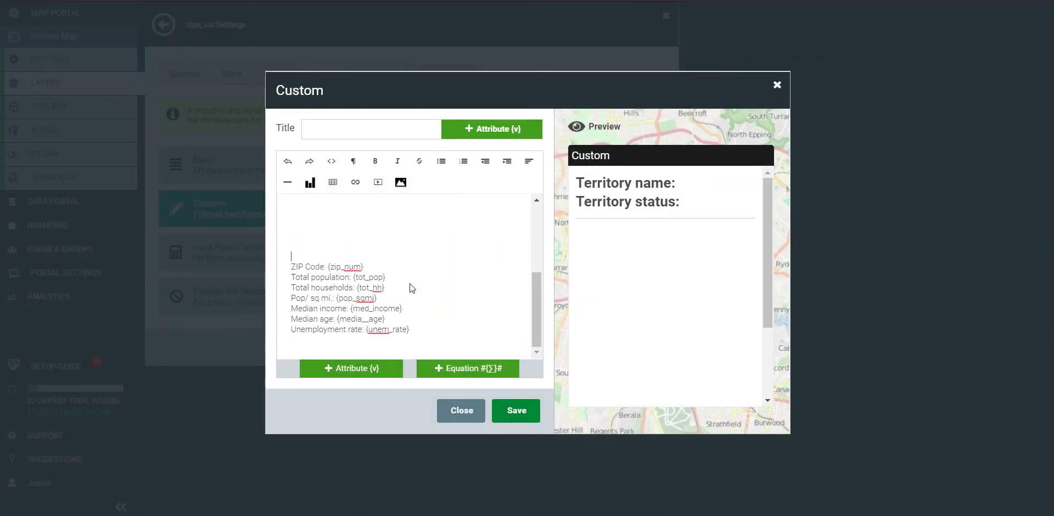
Delete the misplaced table and the blank lines between the horizontal line and the ZIP Code line.
{"action": "scroll", "coordinate": [413, 289], "scroll_direction": "up", "scroll_amount": 3}
{"action": "key", "text": "BackSpace"}
{"action": "key", "text": "BackSpace"}
{"action": "key", "text": "BackSpace"}
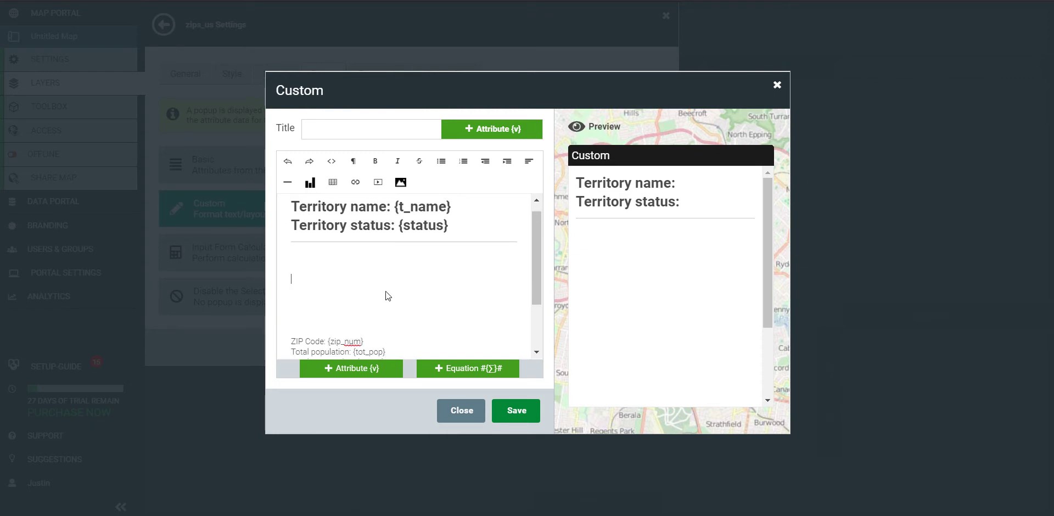
{"action": "key", "text": "Delete"}
{"action": "key", "text": "Delete"}
{"action": "key", "text": "Delete"}
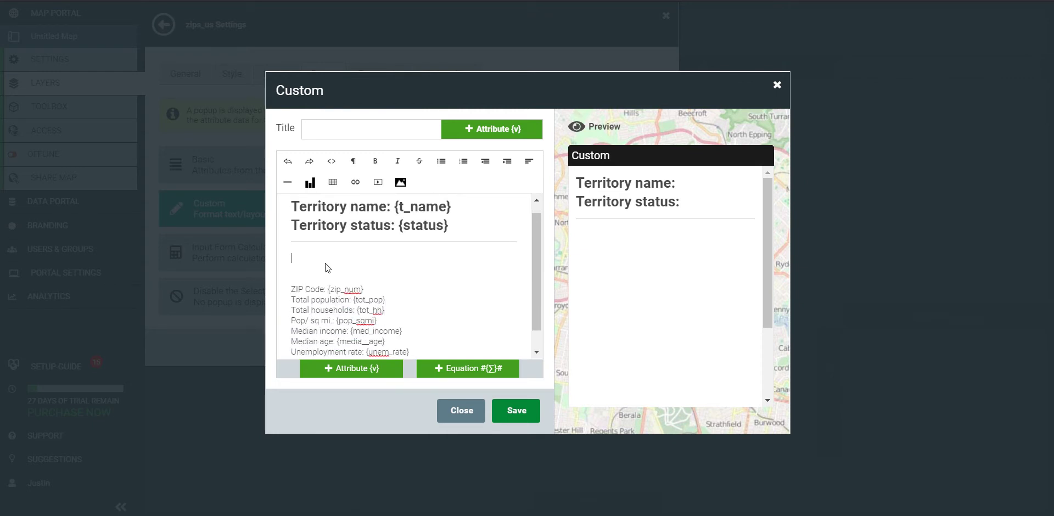
{"action": "key", "text": "Delete"}
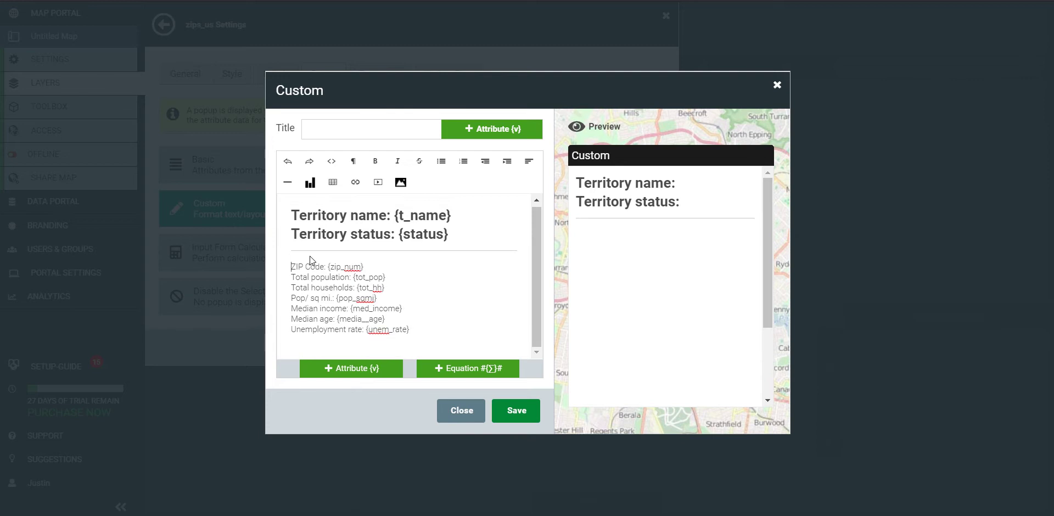
Add a blank line above the ZIP Code line and insert a table with 7 rows and 2 columns there.
{"action": "key", "text": "Return"}
{"action": "left_click", "coordinate": [304, 256]}
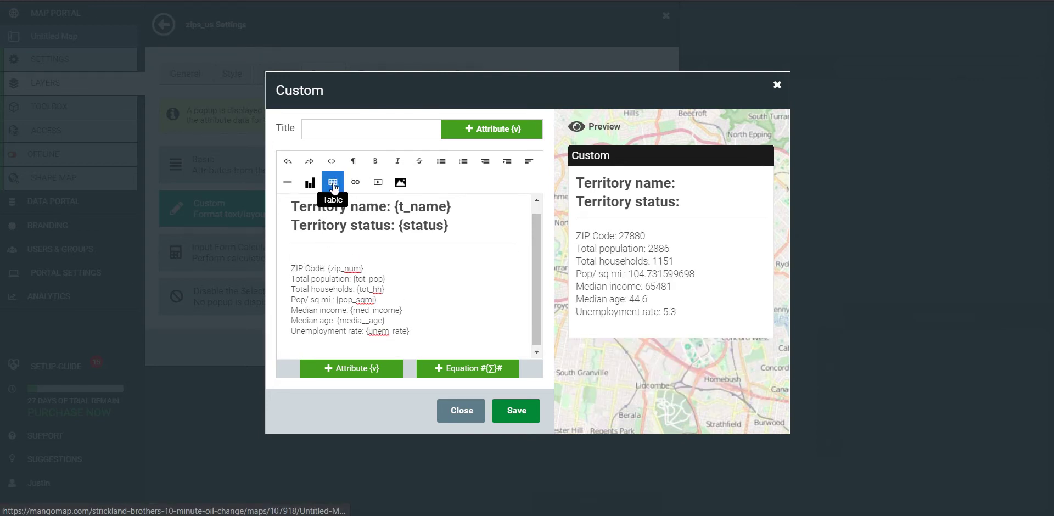
{"action": "left_click", "coordinate": [334, 185]}
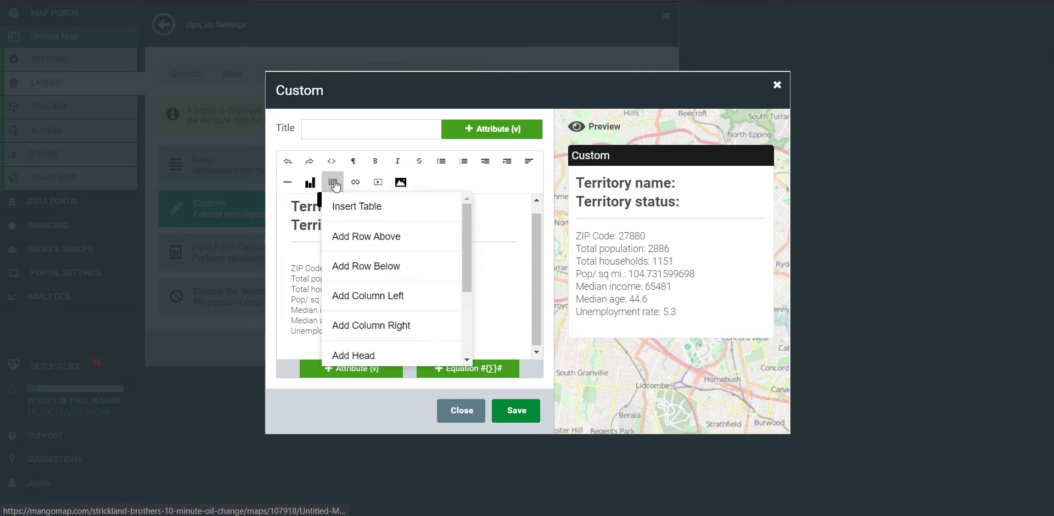
{"action": "left_click", "coordinate": [350, 213]}
{"action": "left_click_drag", "start_coordinate": [483, 247], "coordinate": [453, 244]}
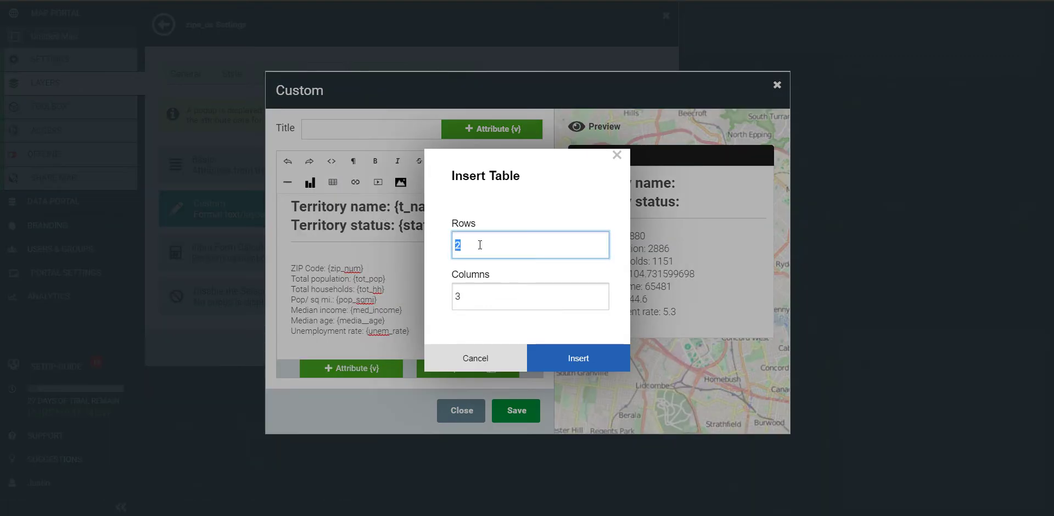
{"action": "key", "text": "Tab"}
{"action": "type", "text": "2"}
{"action": "left_click", "coordinate": [568, 355]}
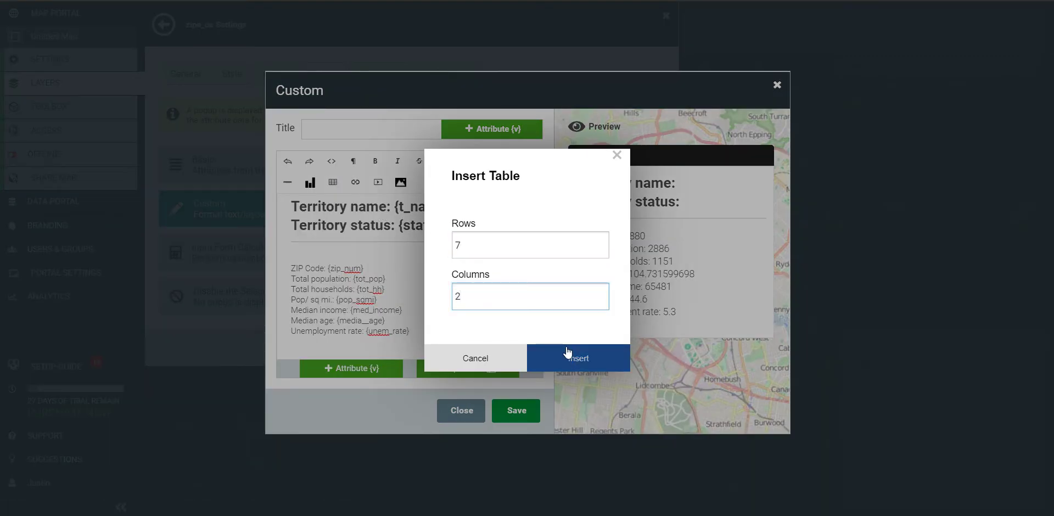
Move the ZIP Code and Total population lines into the first two rows of the table's first column.
{"action": "scroll", "coordinate": [416, 298], "scroll_direction": "down", "scroll_amount": 2}
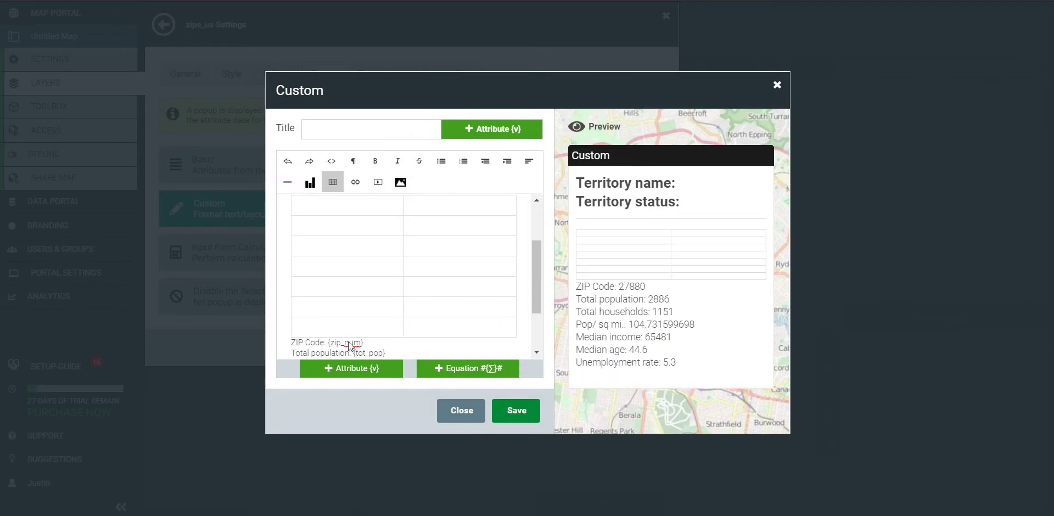
{"action": "triple_click", "coordinate": [351, 343]}
{"action": "key", "text": "ctrl+x"}
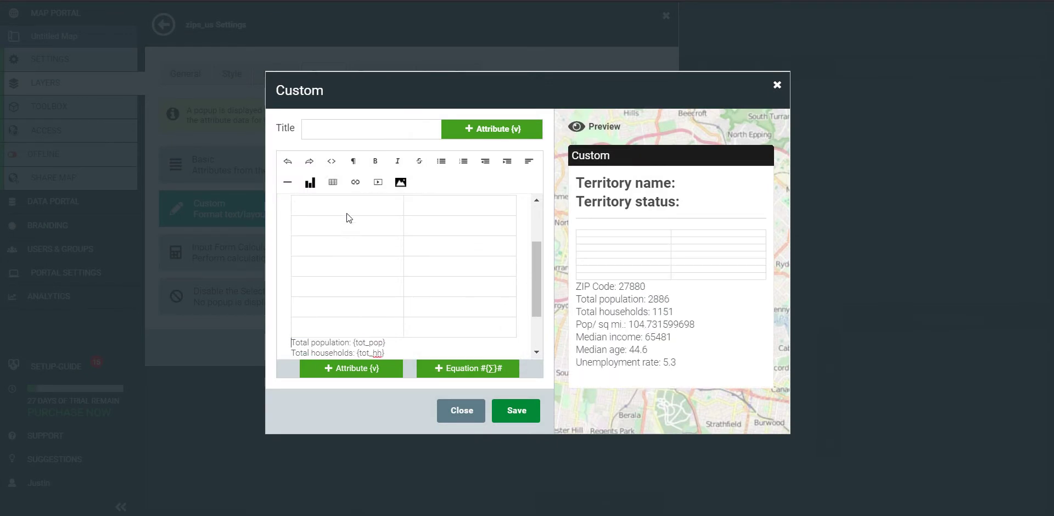
{"action": "key", "text": "ctrl+v"}
{"action": "triple_click", "coordinate": [347, 344]}
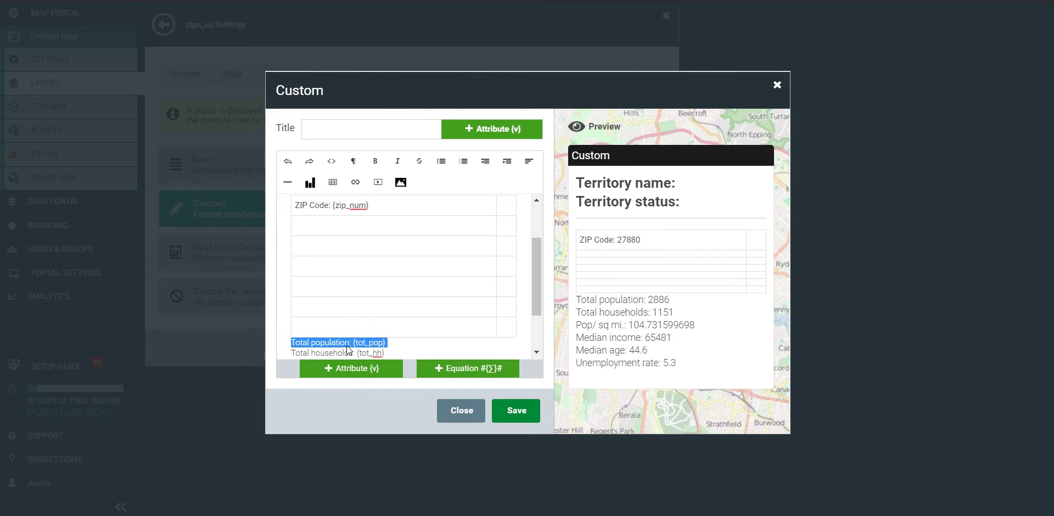
{"action": "key", "text": "ctrl+x"}
{"action": "left_click", "coordinate": [335, 234]}
{"action": "key", "text": "ctrl+v"}
Move the Total households and Pop/ sq mi. lines into the third and fourth rows of the first column.
{"action": "triple_click", "coordinate": [346, 343]}
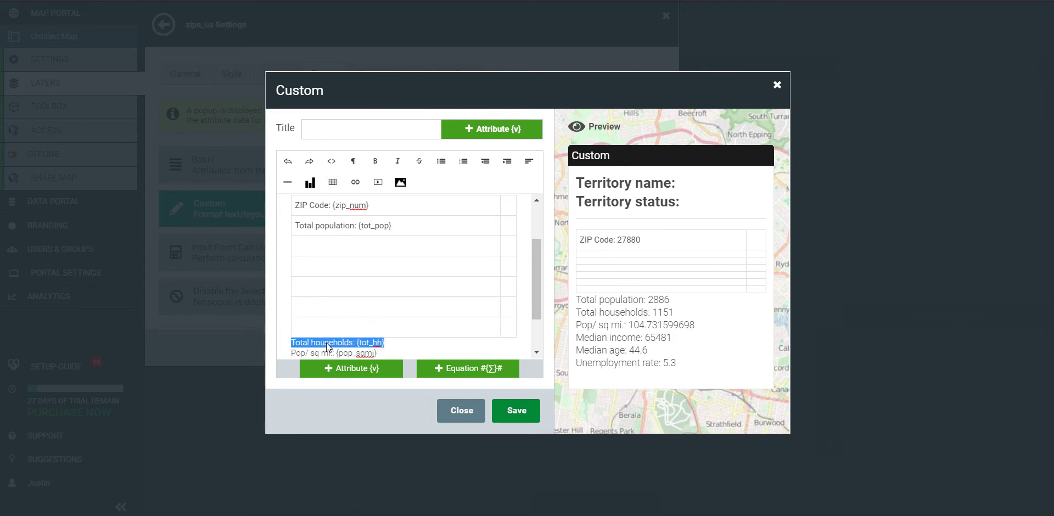
{"action": "key", "text": "ctrl+x"}
{"action": "left_click", "coordinate": [330, 248]}
{"action": "key", "text": "ctrl+v"}
{"action": "triple_click", "coordinate": [325, 342]}
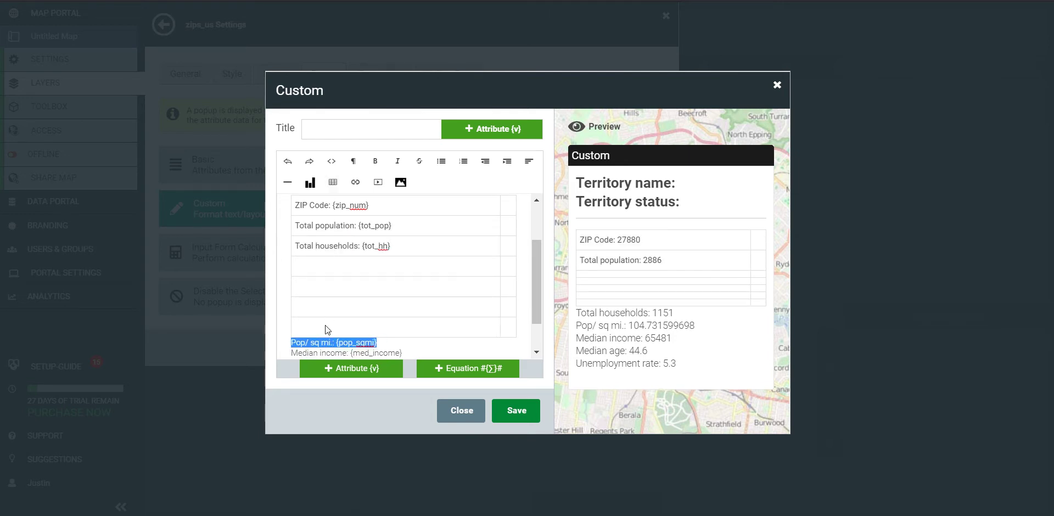
{"action": "key", "text": "ctrl+x"}
{"action": "left_click", "coordinate": [325, 267]}
{"action": "key", "text": "ctrl+v"}
Move the Median income and Median age lines into the fifth and sixth rows of the first column.
{"action": "triple_click", "coordinate": [325, 342]}
{"action": "key", "text": "ctrl+x"}
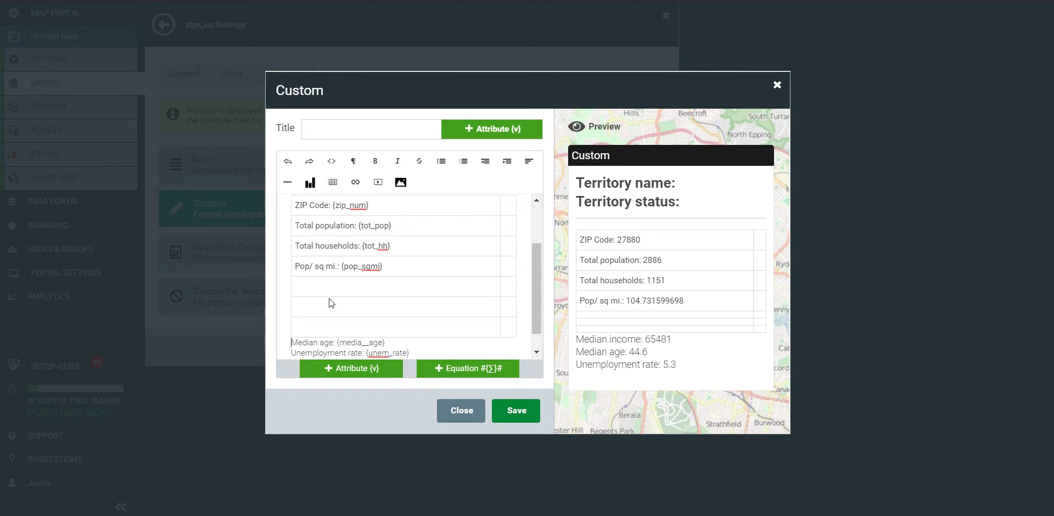
{"action": "left_click", "coordinate": [331, 285]}
{"action": "key", "text": "ctrl+v"}
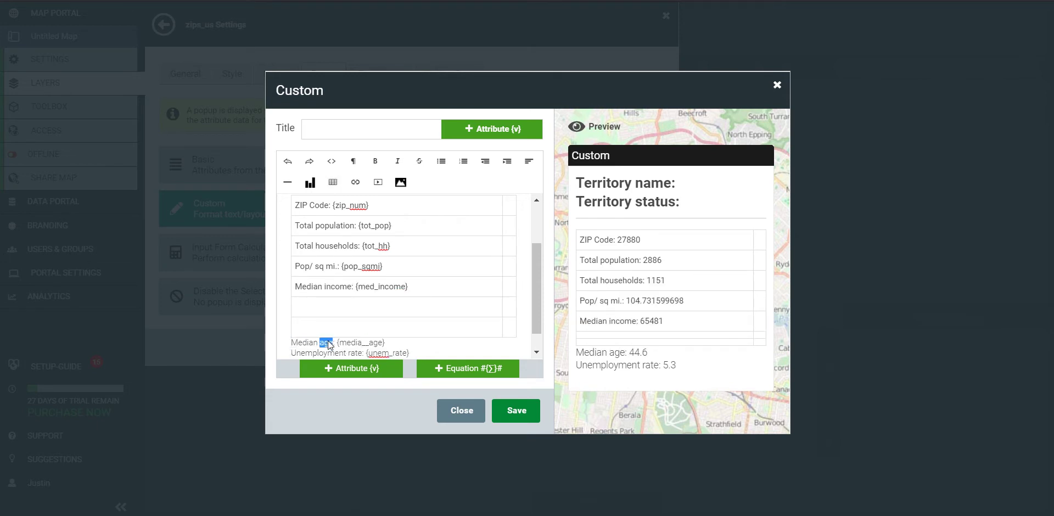
{"action": "triple_click", "coordinate": [328, 341]}
{"action": "key", "text": "ctrl+x"}
{"action": "left_click", "coordinate": [329, 306]}
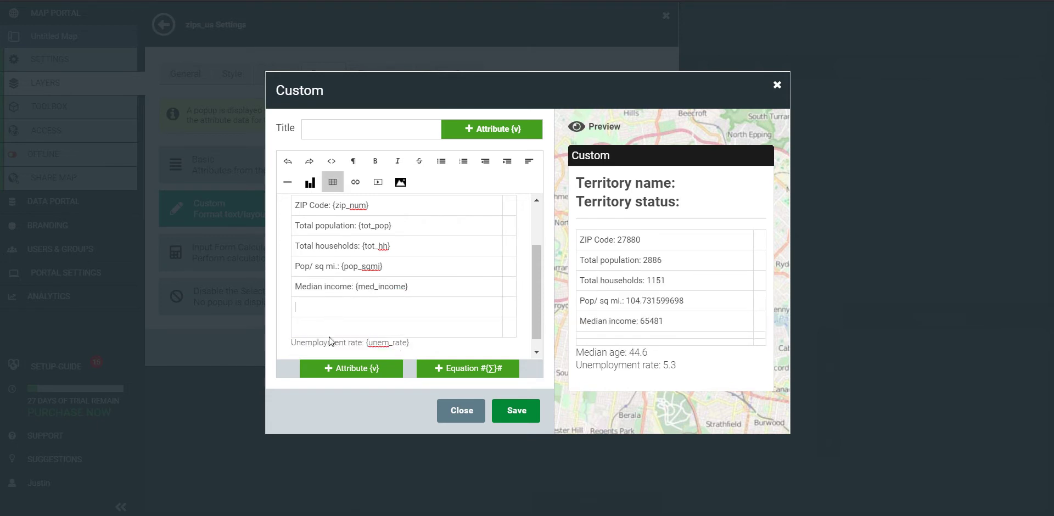
{"action": "key", "text": "ctrl+v"}
Move the Unemployment rate line into the last row of the table's first column.
{"action": "triple_click", "coordinate": [328, 342]}
{"action": "key", "text": "ctrl+x"}
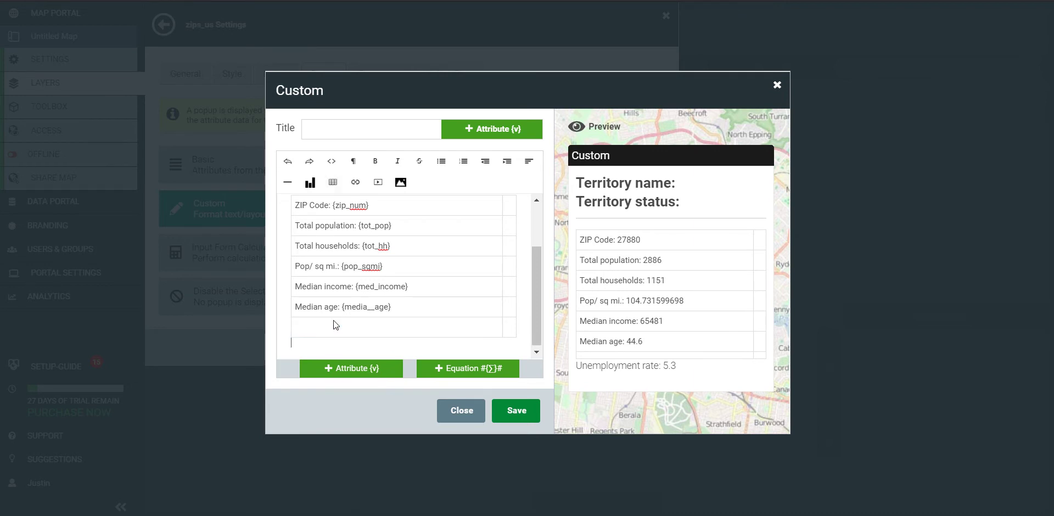
{"action": "left_click", "coordinate": [337, 323]}
{"action": "key", "text": "ctrl+v"}
Move the {zip_num}, {tot_pop} and {tot_hh} attributes into the second column beside their labels.
{"action": "scroll", "coordinate": [351, 296], "scroll_direction": "up", "scroll_amount": 3}
{"action": "left_click_drag", "start_coordinate": [370, 277], "coordinate": [331, 278]}
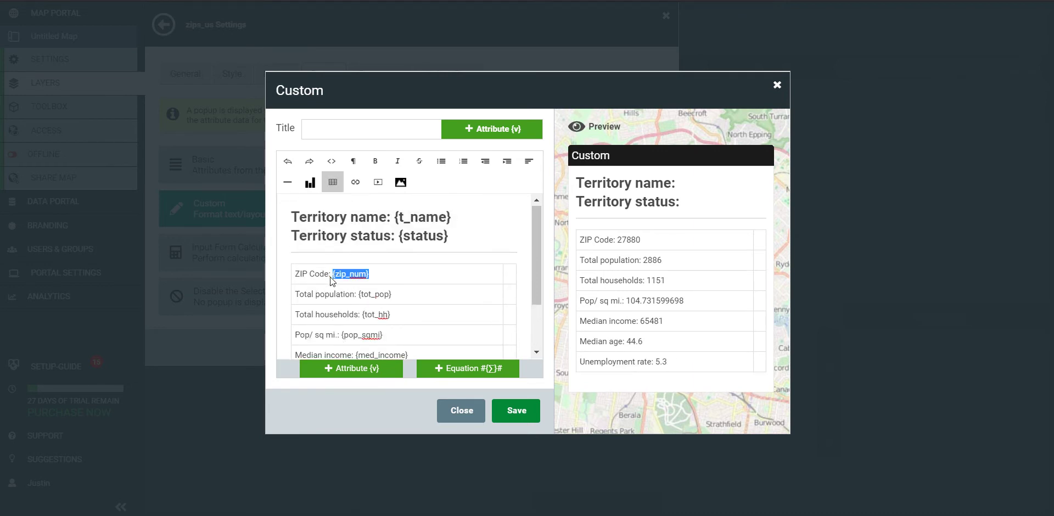
{"action": "key", "text": "ctrl+x"}
{"action": "left_click", "coordinate": [508, 277]}
{"action": "key", "text": "ctrl+v"}
{"action": "left_click_drag", "start_coordinate": [390, 299], "coordinate": [360, 298]}
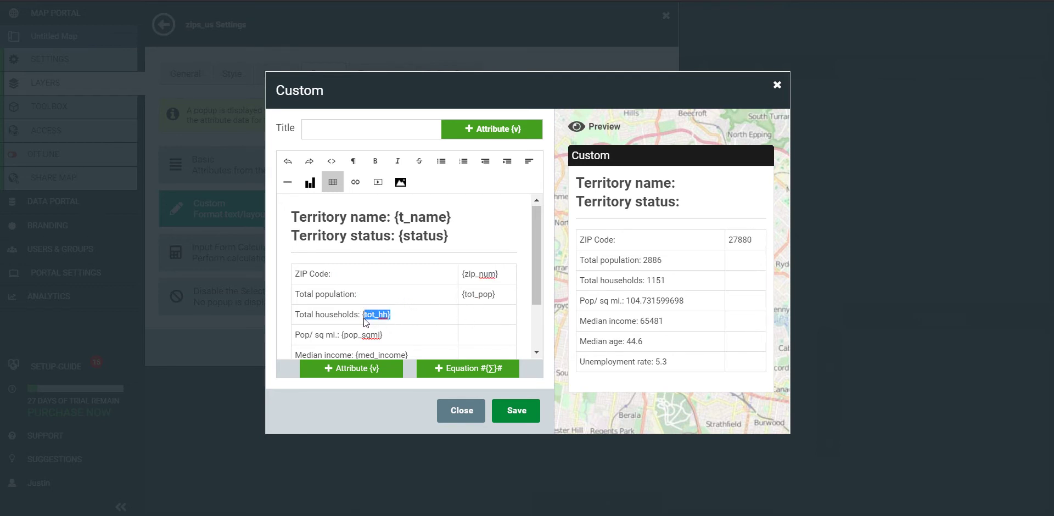
{"action": "key", "text": "ctrl+x"}
{"action": "left_click", "coordinate": [473, 318]}
{"action": "key", "text": "ctrl+v"}
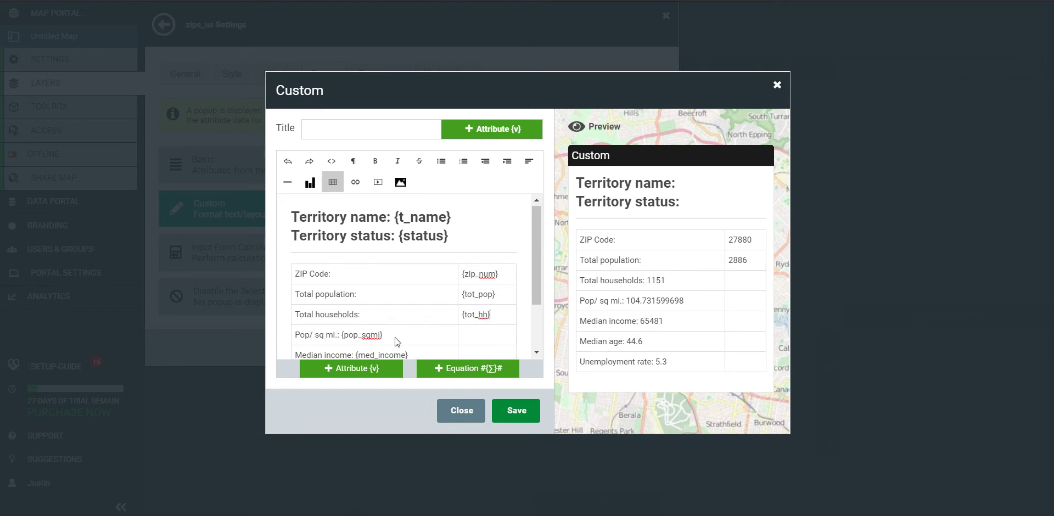
Move the {pop_sqmi} and {med_income} attributes into the second column beside their labels.
{"action": "left_click_drag", "start_coordinate": [346, 338], "coordinate": [342, 338]}
{"action": "key", "text": "ctrl+x"}
{"action": "left_click", "coordinate": [482, 338]}
{"action": "key", "text": "ctrl+v"}
{"action": "scroll", "coordinate": [431, 322], "scroll_direction": "down", "scroll_amount": 2}
{"action": "left_click_drag", "start_coordinate": [412, 285], "coordinate": [354, 288]}
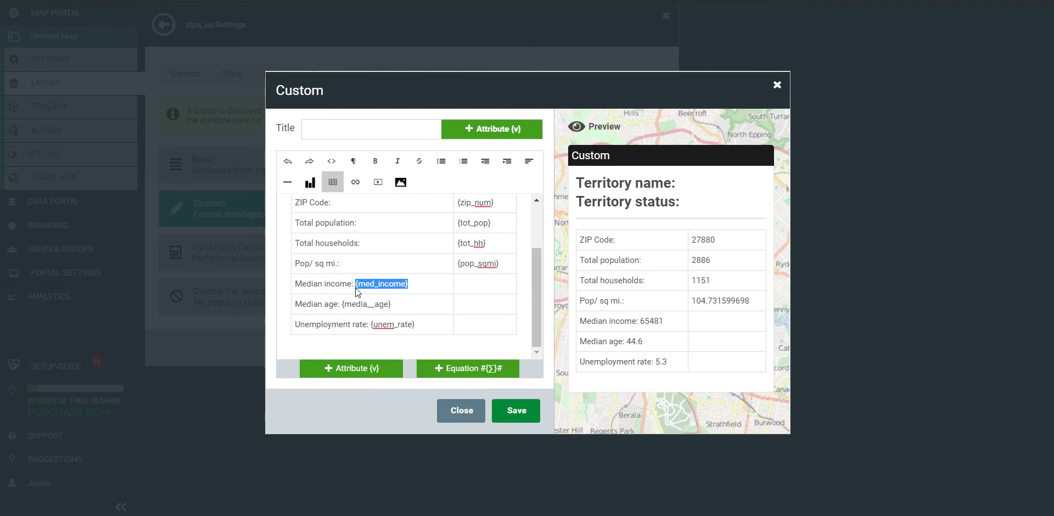
{"action": "key", "text": "ctrl+x"}
{"action": "left_click", "coordinate": [478, 290]}
{"action": "key", "text": "ctrl+v"}
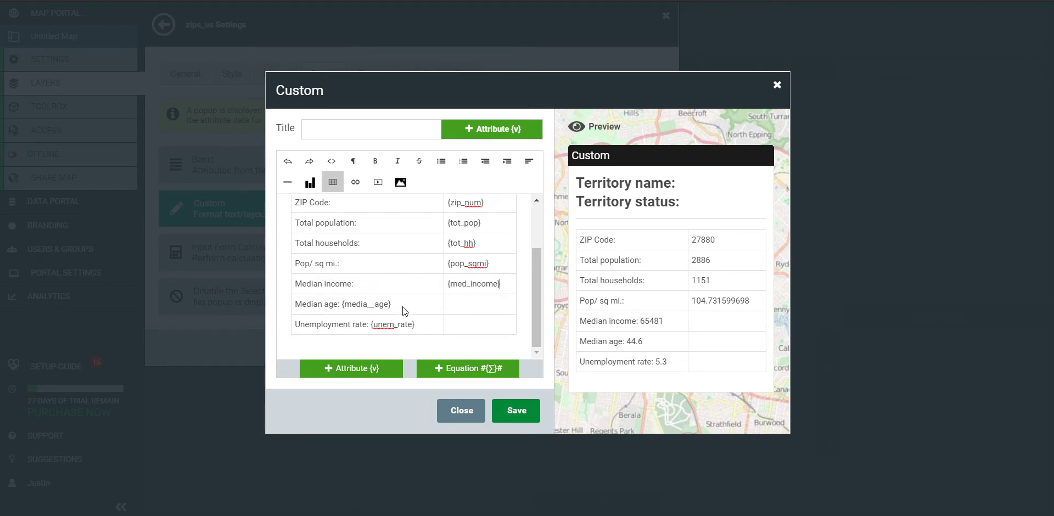
Move the {media__age} and {unem_rate} attributes into the second column beside their labels.
{"action": "left_click_drag", "start_coordinate": [391, 305], "coordinate": [341, 309]}
{"action": "key", "text": "ctrl+x"}
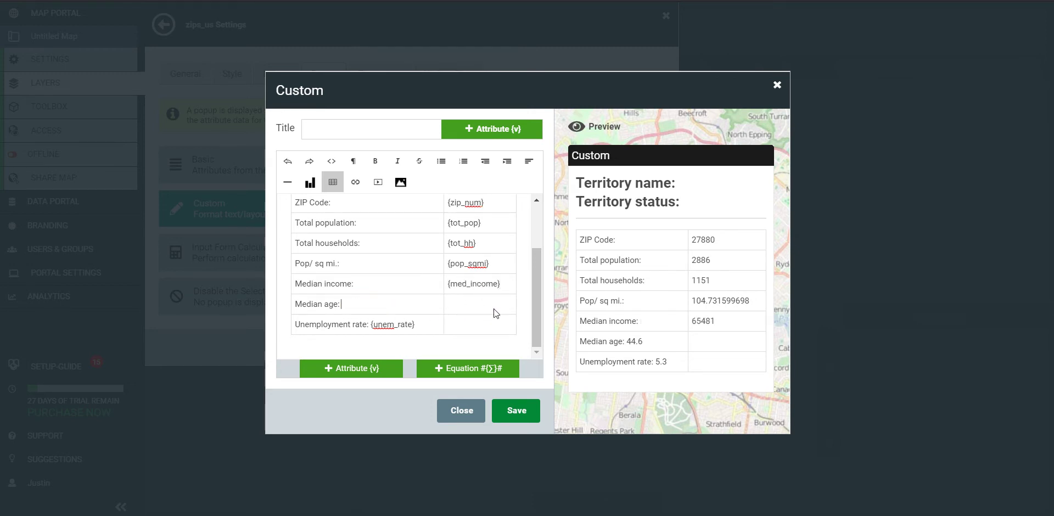
{"action": "left_click", "coordinate": [373, 328]}
{"action": "left_click_drag", "start_coordinate": [422, 331], "coordinate": [370, 329]}
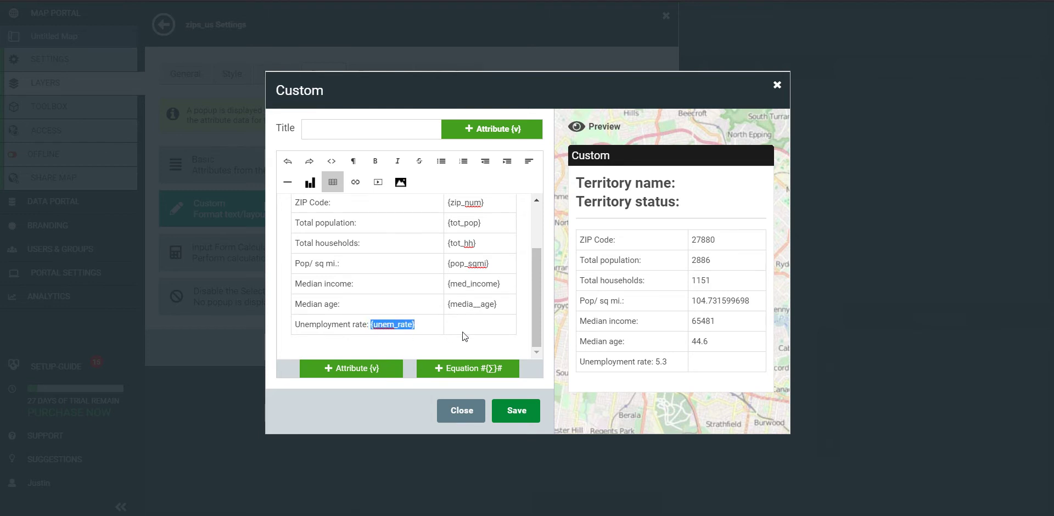
{"action": "key", "text": "ctrl+x"}
{"action": "left_click", "coordinate": [478, 326]}
{"action": "key", "text": "ctrl+v"}
Make the Unemployment rate, Median age and Median income labels in the popup table bold.
{"action": "triple_click", "coordinate": [344, 324]}
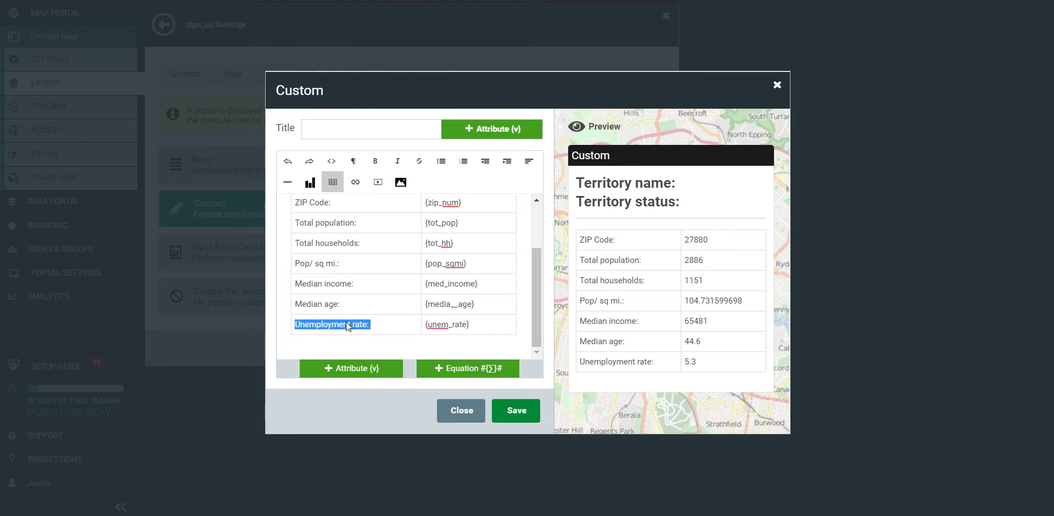
{"action": "key", "text": "ctrl+b"}
{"action": "triple_click", "coordinate": [331, 307]}
{"action": "key", "text": "ctrl+b"}
{"action": "left_click", "coordinate": [336, 286]}
{"action": "triple_click", "coordinate": [337, 288]}
{"action": "key", "text": "ctrl+b"}
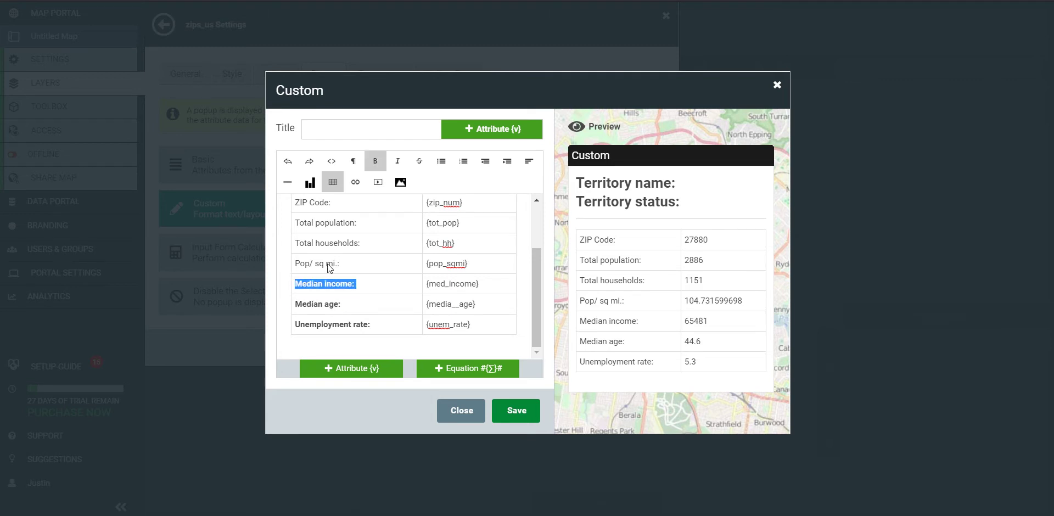
Make the Pop/ sq mi., Total households, Total population and ZIP Code labels in the popup table bold.
{"action": "triple_click", "coordinate": [327, 263]}
{"action": "key", "text": "ctrl+b"}
{"action": "triple_click", "coordinate": [336, 242]}
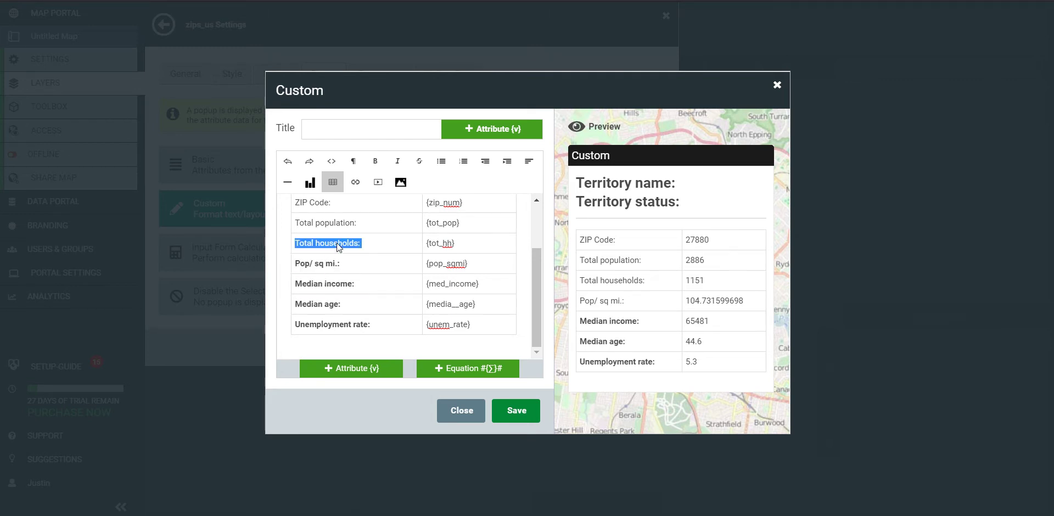
{"action": "key", "text": "ctrl+b"}
{"action": "left_click", "coordinate": [333, 225]}
{"action": "triple_click", "coordinate": [333, 224]}
{"action": "key", "text": "ctrl+b"}
{"action": "scroll", "coordinate": [329, 230], "scroll_direction": "up", "scroll_amount": 2}
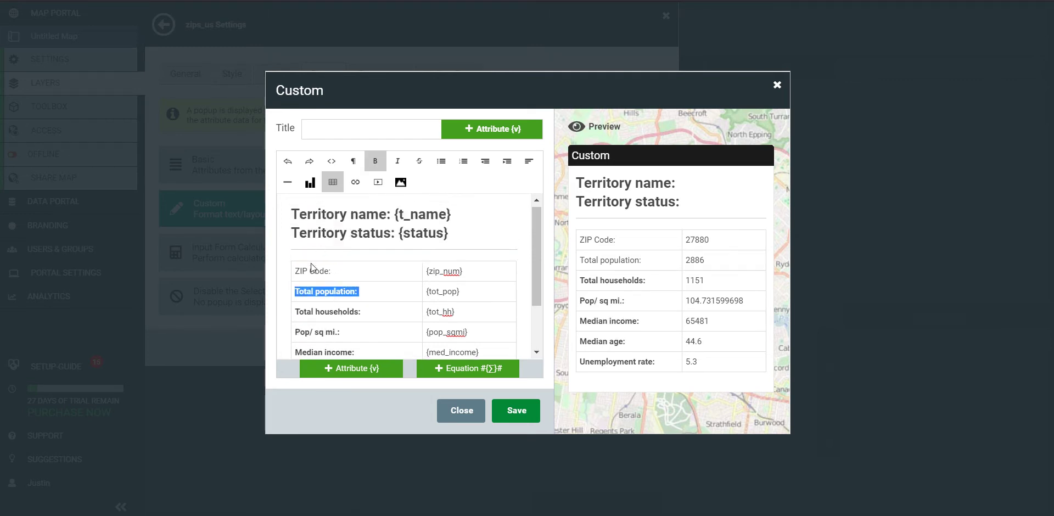
{"action": "left_click_drag", "start_coordinate": [329, 271], "coordinate": [309, 269]}
{"action": "key", "text": "ctrl+b"}
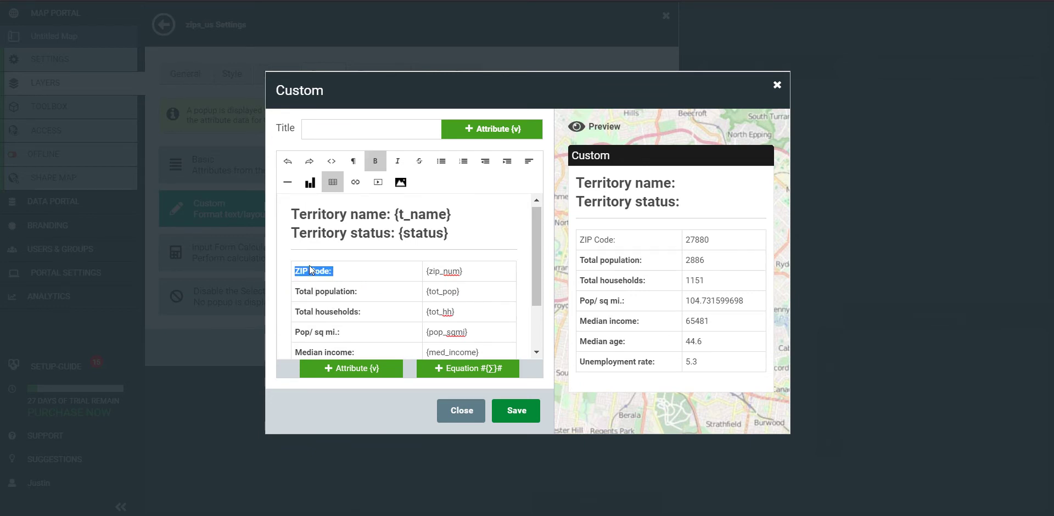
Save the custom popup and the layer settings, and check the popup on a ZIP area west of Nashville.
{"action": "left_click", "coordinate": [511, 410]}
{"action": "left_click", "coordinate": [649, 354]}
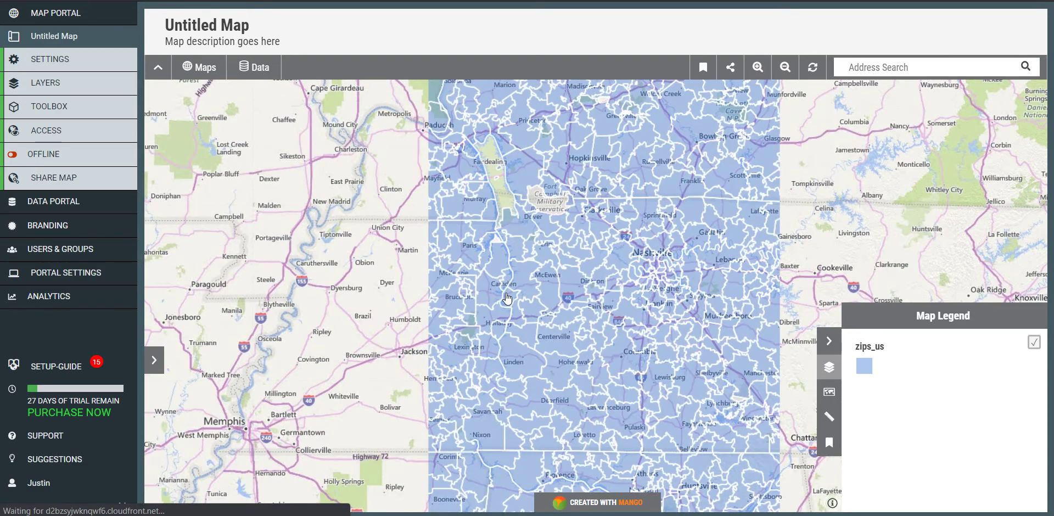
{"action": "left_click", "coordinate": [499, 264]}
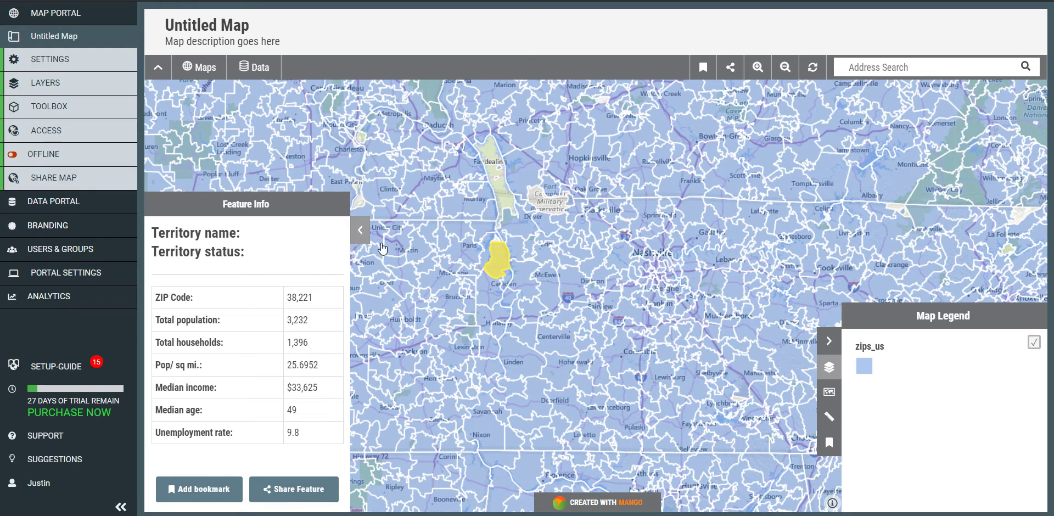
{"action": "left_click", "coordinate": [360, 230]}
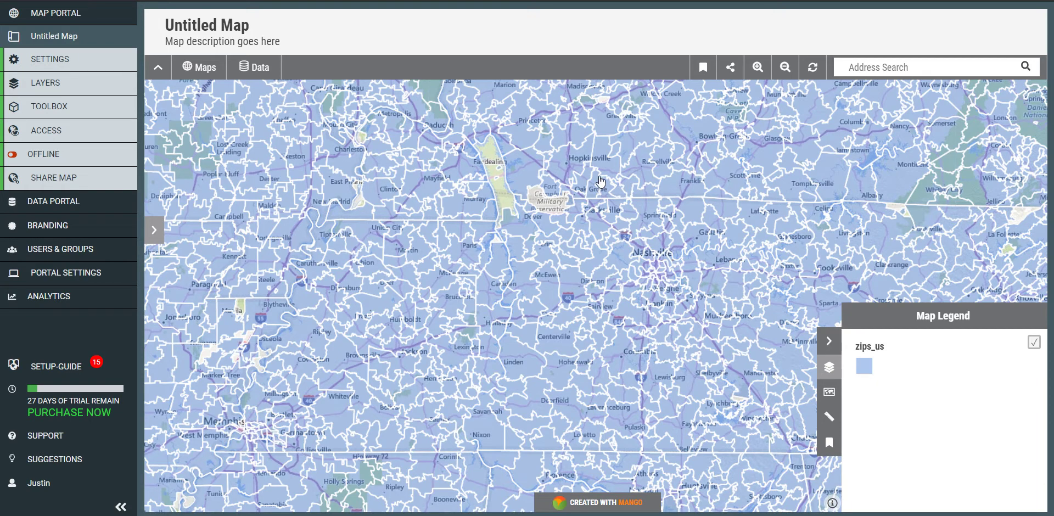
Search the map for 44116, go to Rocky River, OH 44116, and open that ZIP area's feature info.
{"action": "left_click", "coordinate": [882, 67]}
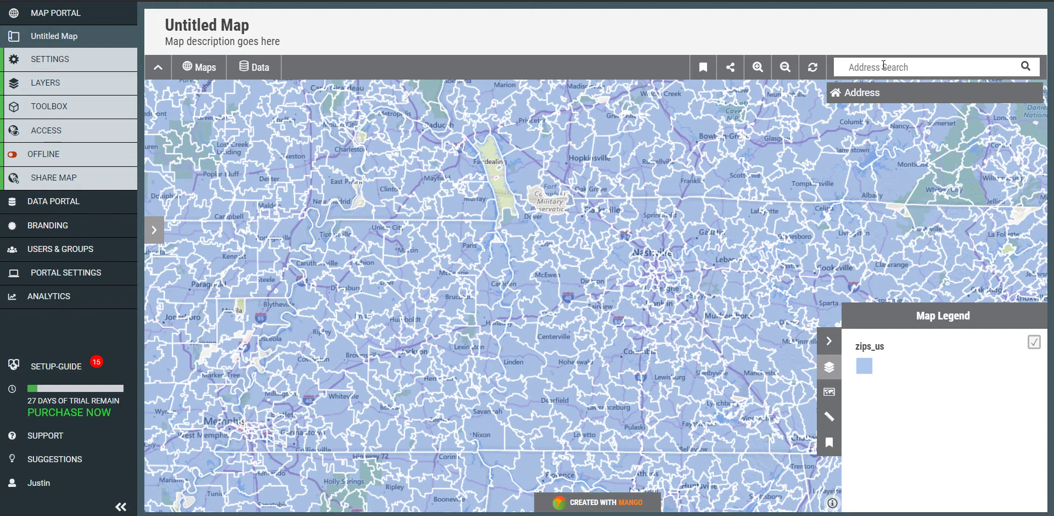
{"action": "type", "text": "44116"}
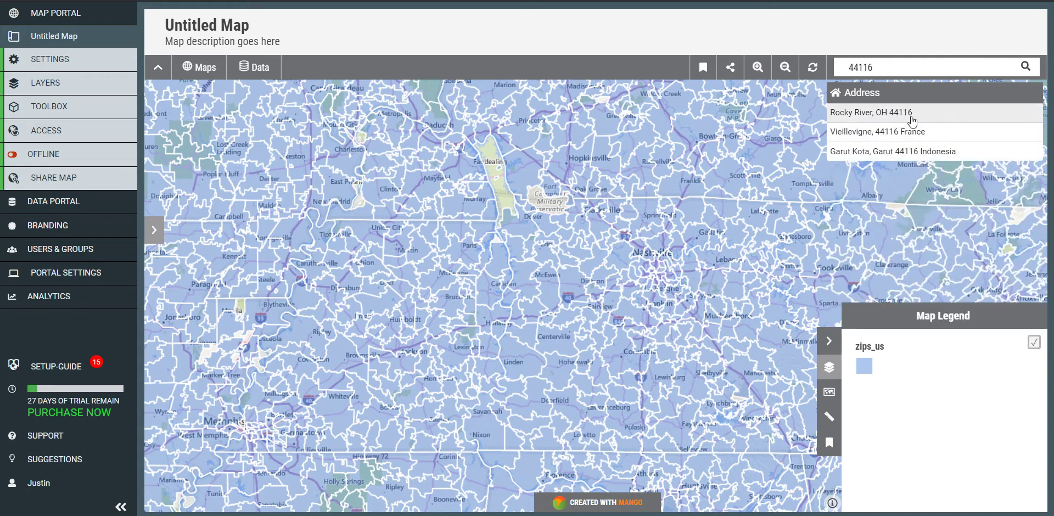
{"action": "left_click", "coordinate": [911, 115]}
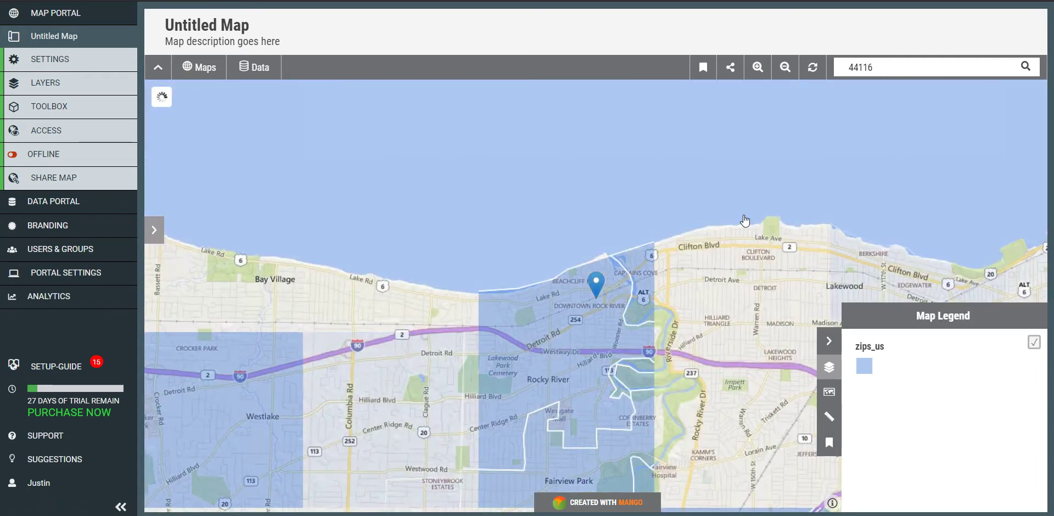
{"action": "left_click", "coordinate": [585, 327]}
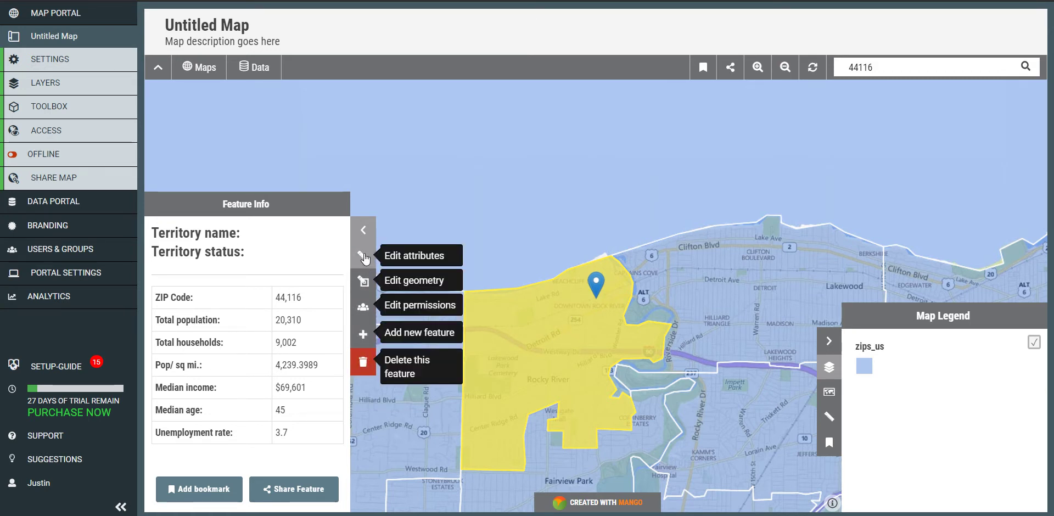
Edit the ZIP area's attributes, setting t_name to Rocky River and status to Available, and save them.
{"action": "left_click", "coordinate": [363, 257]}
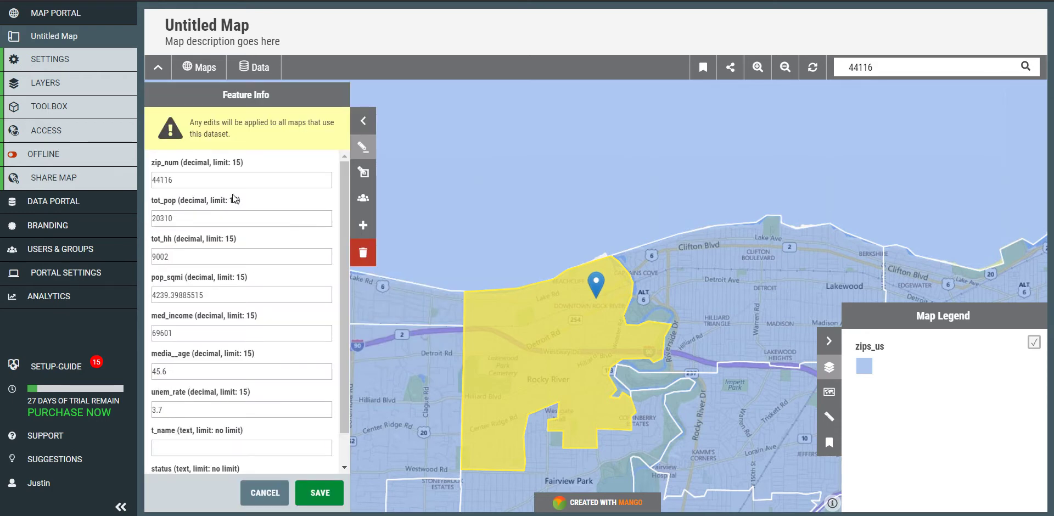
{"action": "scroll", "coordinate": [208, 384], "scroll_direction": "down", "scroll_amount": 1}
{"action": "left_click", "coordinate": [192, 413]}
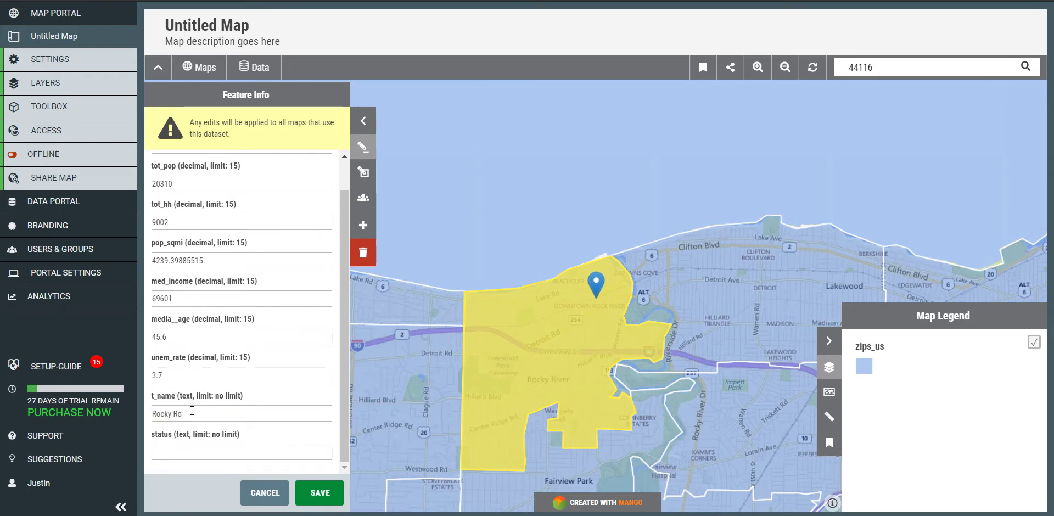
{"action": "type", "text": "Rocky River"}
{"action": "key", "text": "Tab"}
{"action": "type", "text": "Av"}
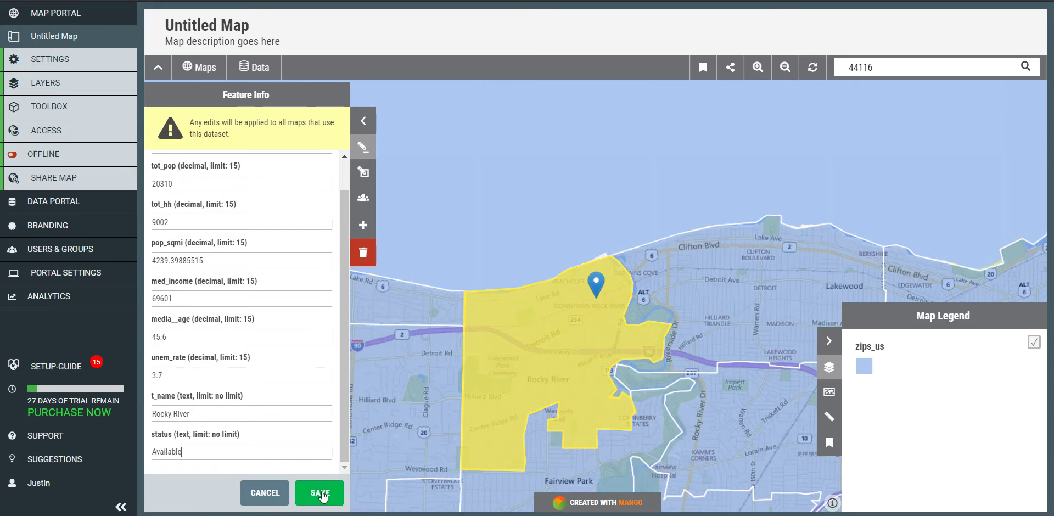
{"action": "left_click", "coordinate": [322, 494]}
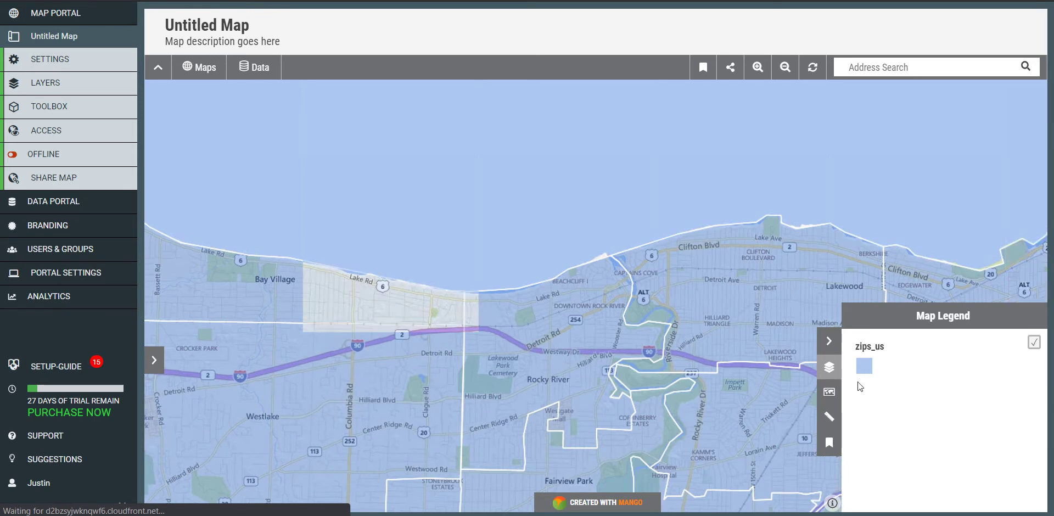
Change the zips_us layer's style to Category, based on the t_name column.
{"action": "left_click", "coordinate": [67, 86]}
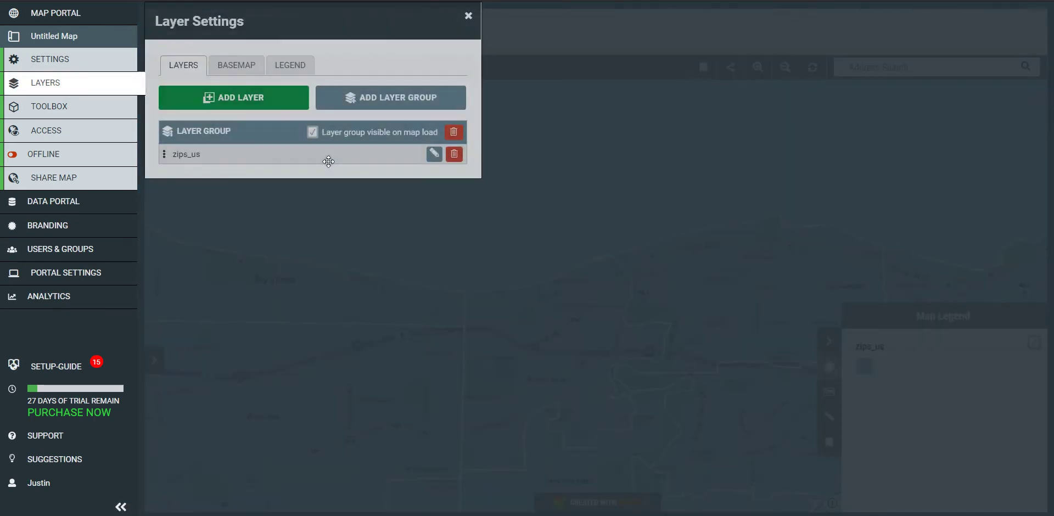
{"action": "left_click", "coordinate": [434, 154]}
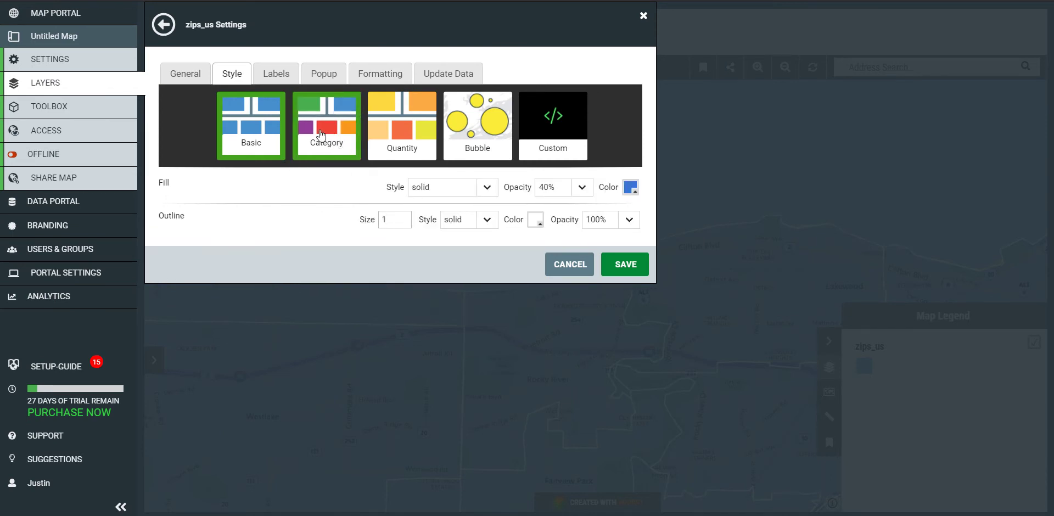
{"action": "left_click", "coordinate": [328, 132]}
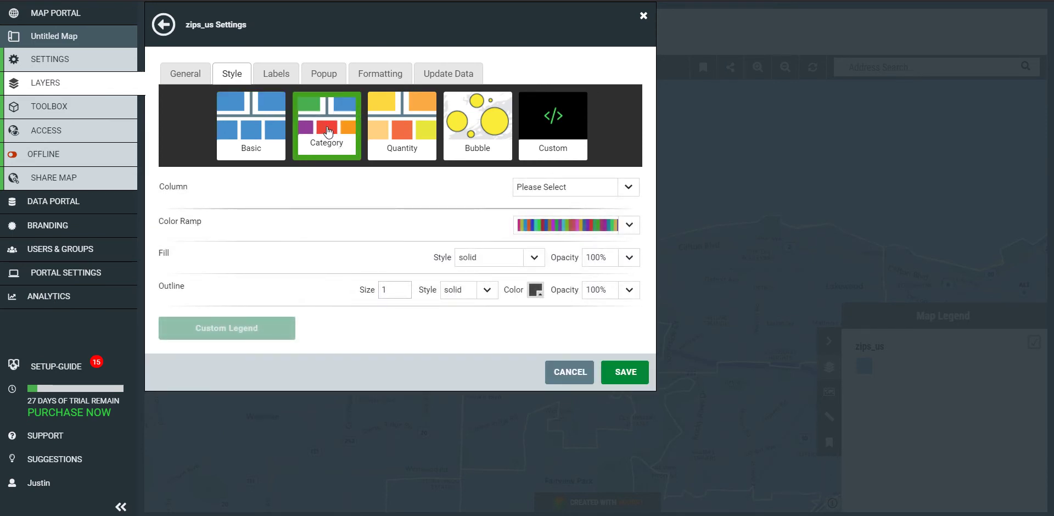
{"action": "left_click", "coordinate": [590, 189]}
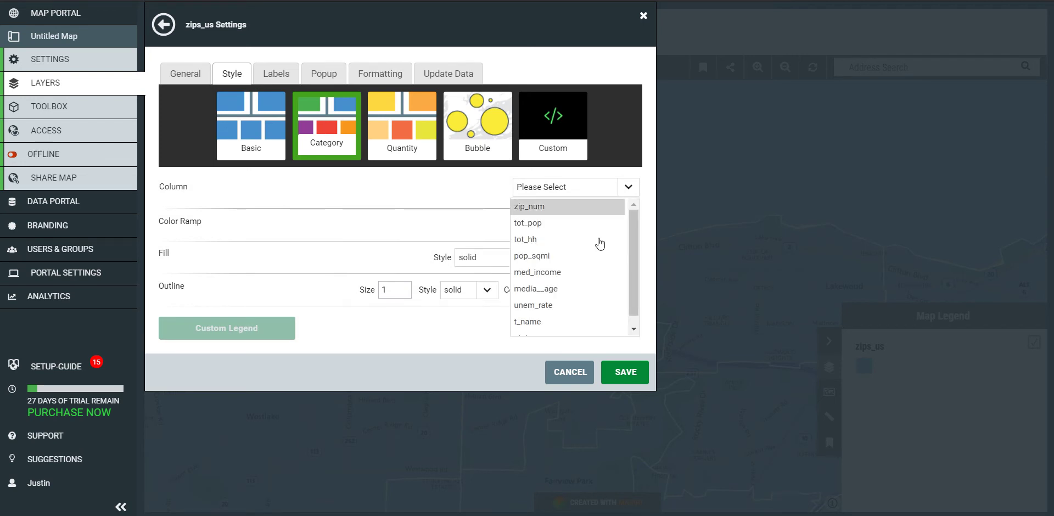
{"action": "scroll", "coordinate": [604, 285], "scroll_direction": "down", "scroll_amount": 1}
{"action": "left_click", "coordinate": [596, 306]}
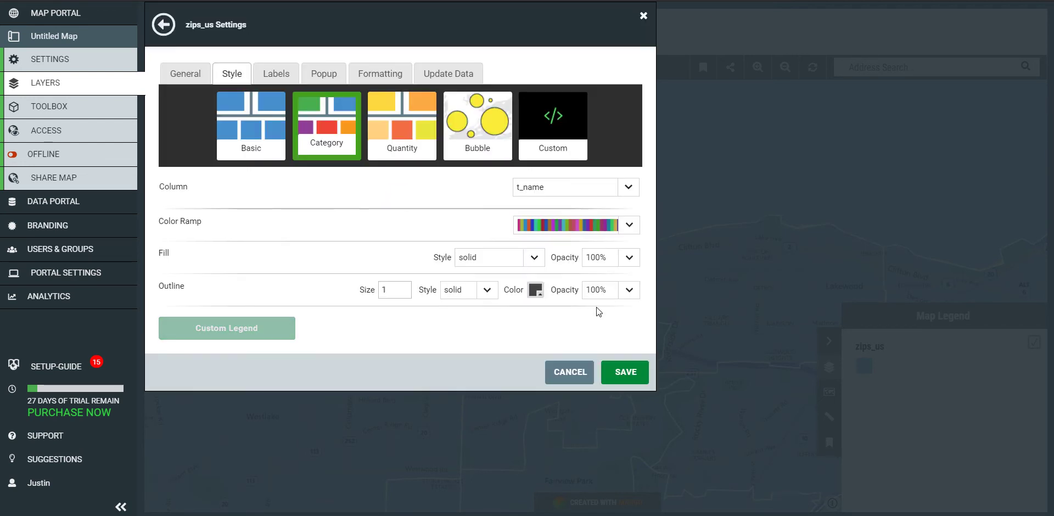
Choose the third multicolour ramp for the category style, with fill opacity 40% and outline opacity 30%.
{"action": "left_click", "coordinate": [630, 226]}
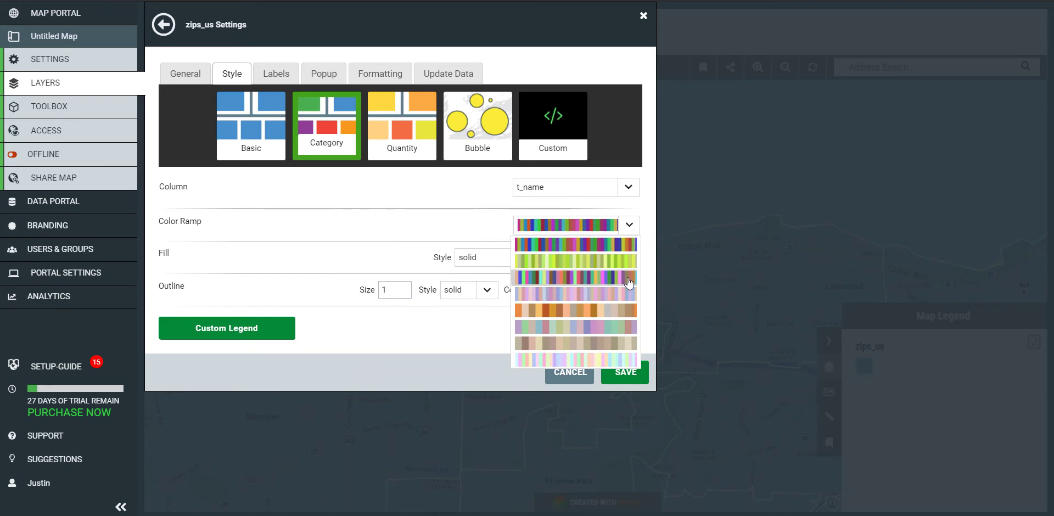
{"action": "left_click", "coordinate": [628, 278]}
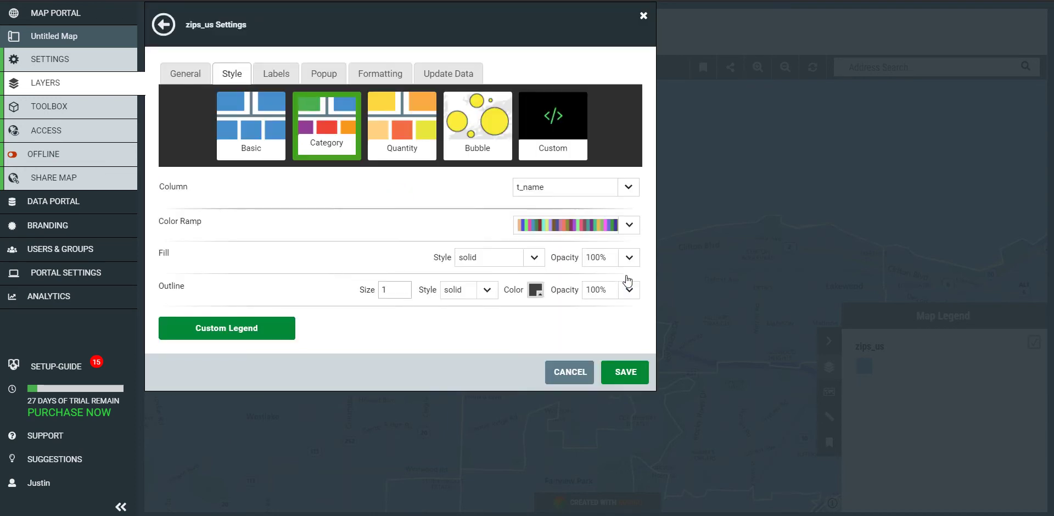
{"action": "left_click", "coordinate": [630, 259]}
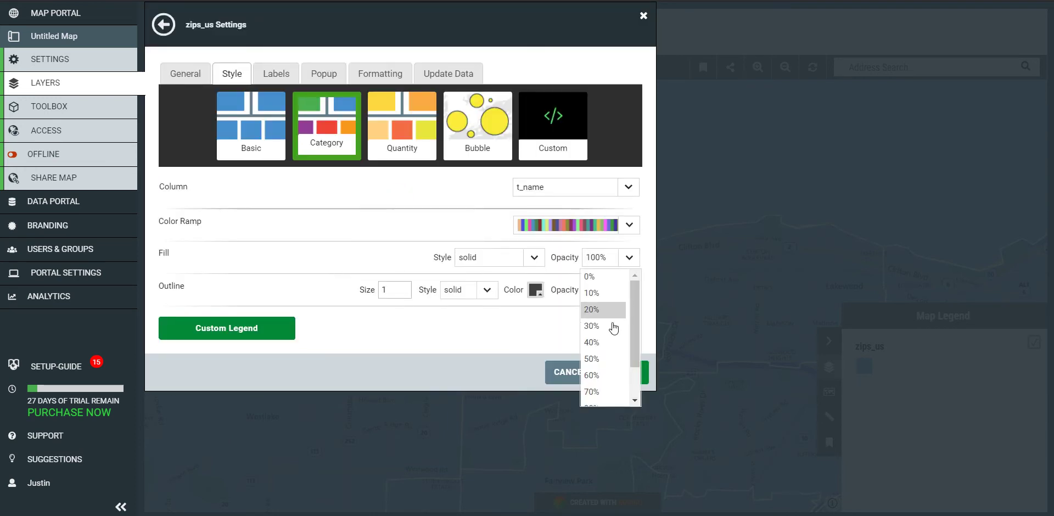
{"action": "left_click", "coordinate": [609, 343]}
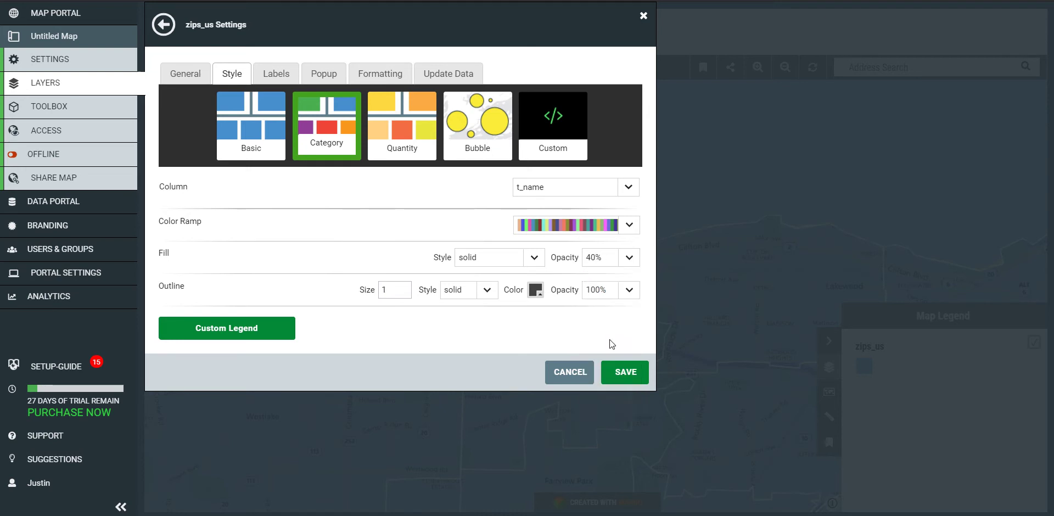
{"action": "left_click", "coordinate": [630, 289]}
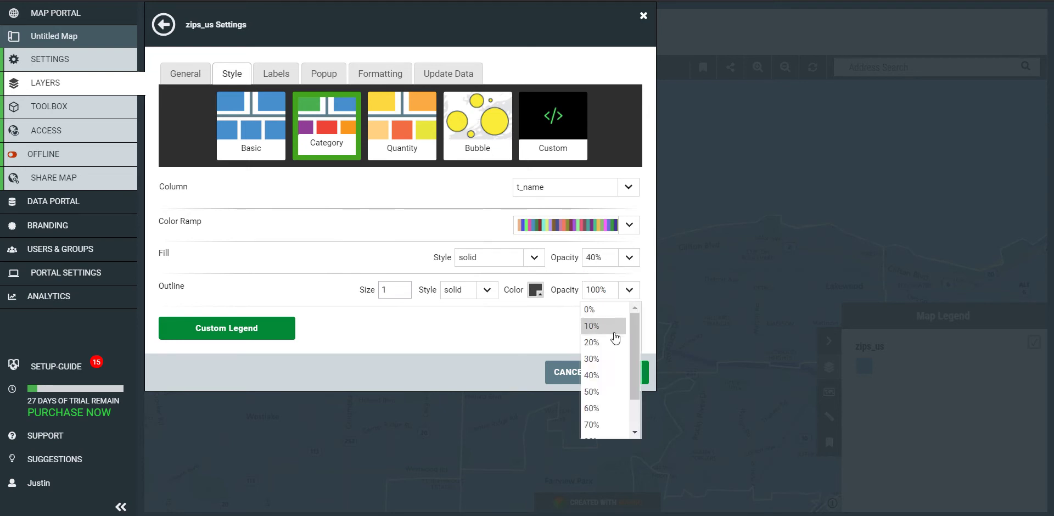
{"action": "left_click", "coordinate": [612, 360]}
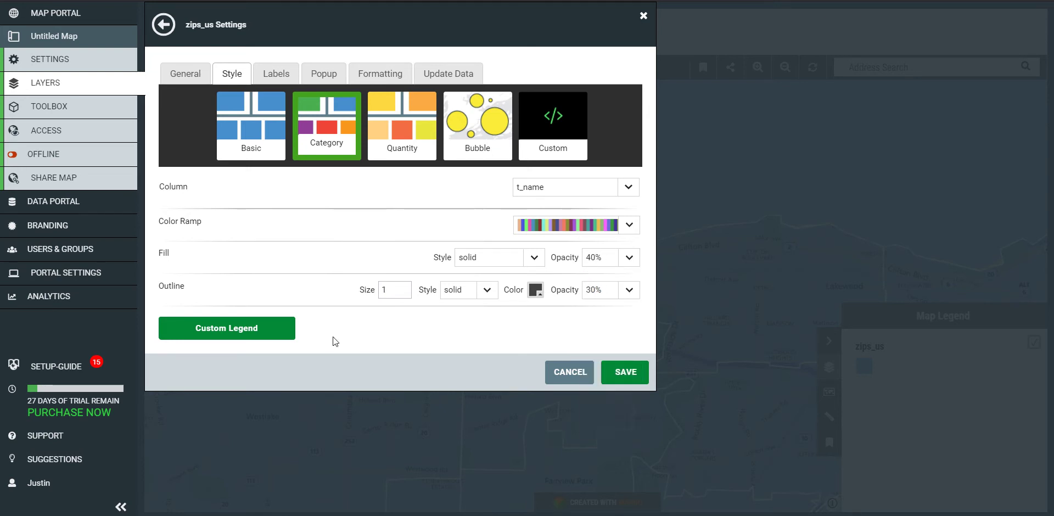
Set the null class's fill color to white in the custom legend and save the layer style.
{"action": "left_click", "coordinate": [237, 336]}
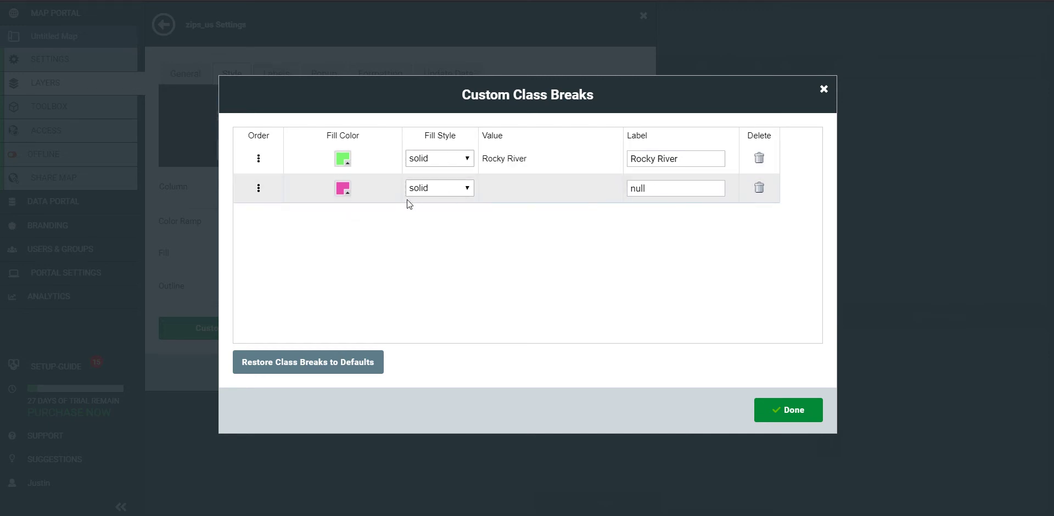
{"action": "left_click", "coordinate": [343, 188]}
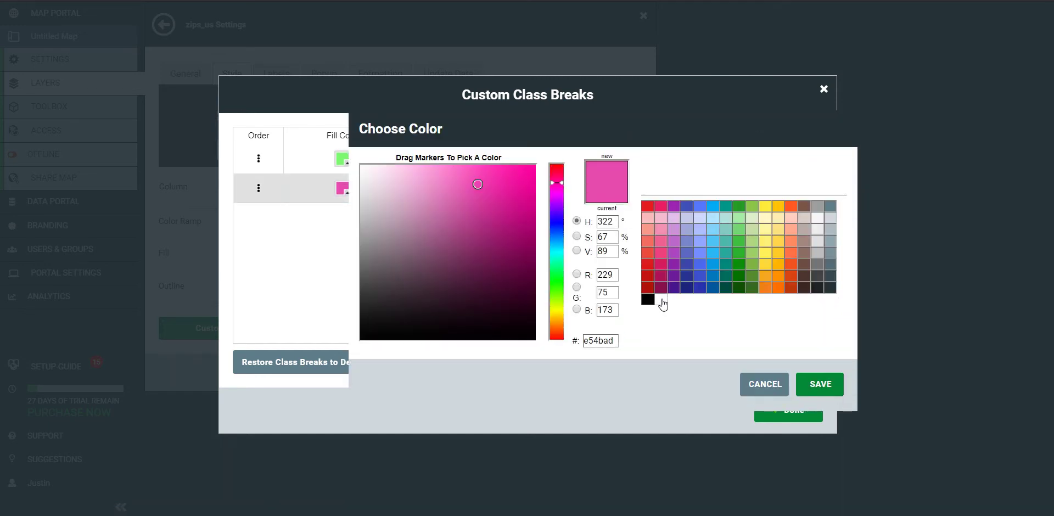
{"action": "left_click", "coordinate": [661, 299]}
{"action": "left_click", "coordinate": [820, 384]}
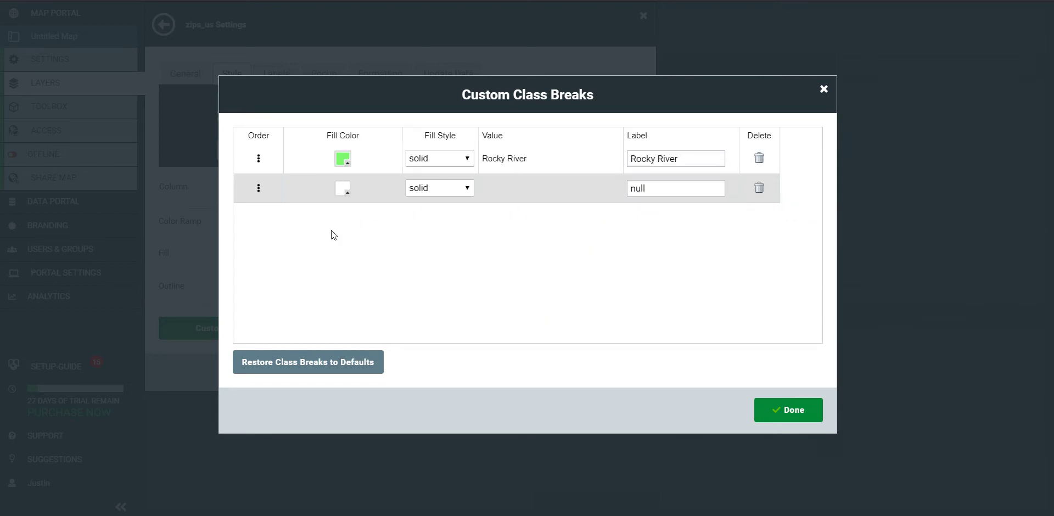
{"action": "left_click", "coordinate": [776, 415]}
{"action": "left_click", "coordinate": [632, 372]}
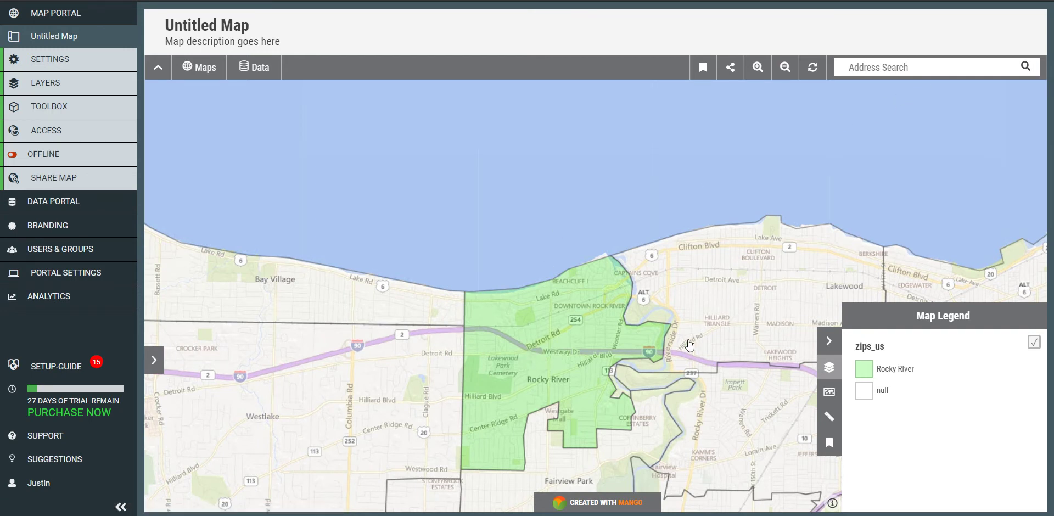
Search the map for ZIP code 44107 and turn the zips_us layer on.
{"action": "left_click_drag", "start_coordinate": [929, 370], "coordinate": [876, 378]}
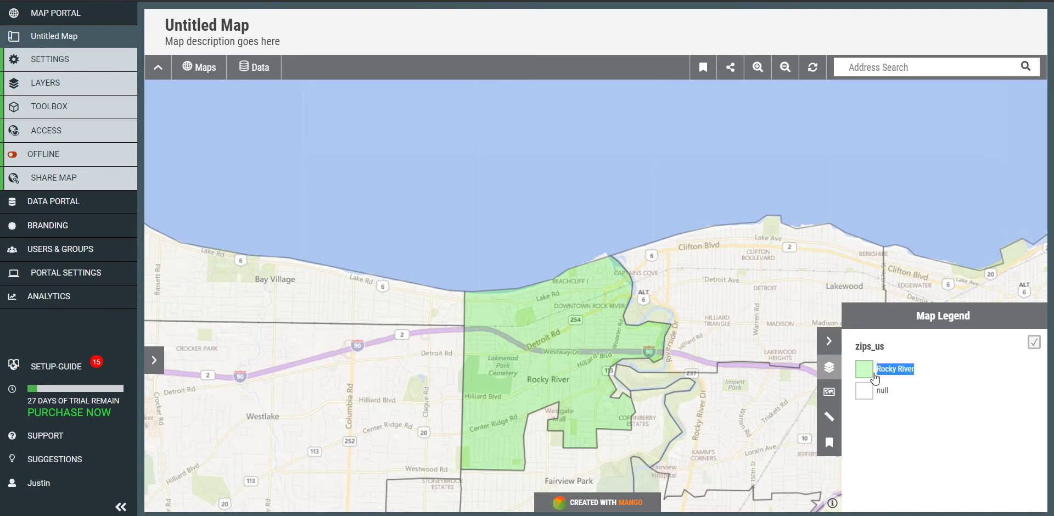
{"action": "left_click", "coordinate": [905, 72]}
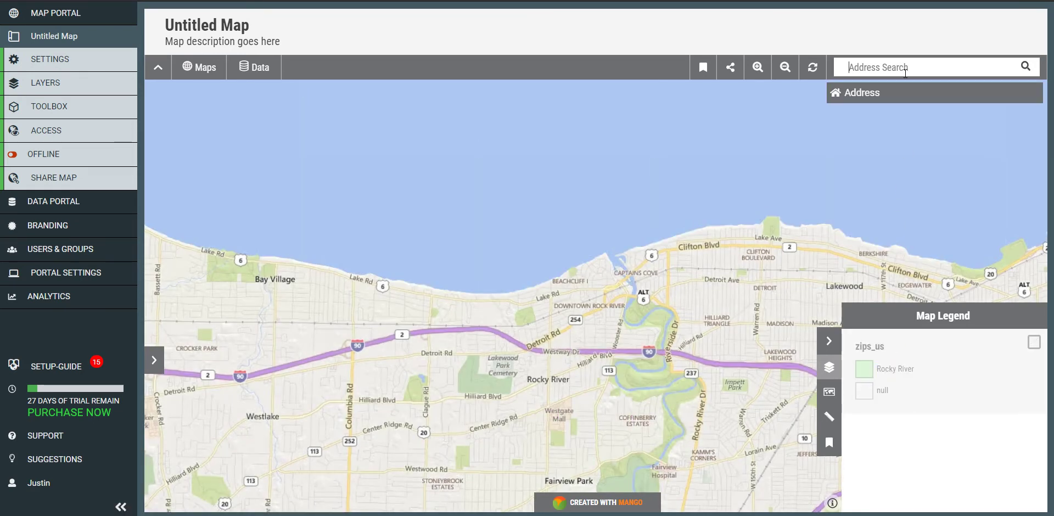
{"action": "type", "text": "44107"}
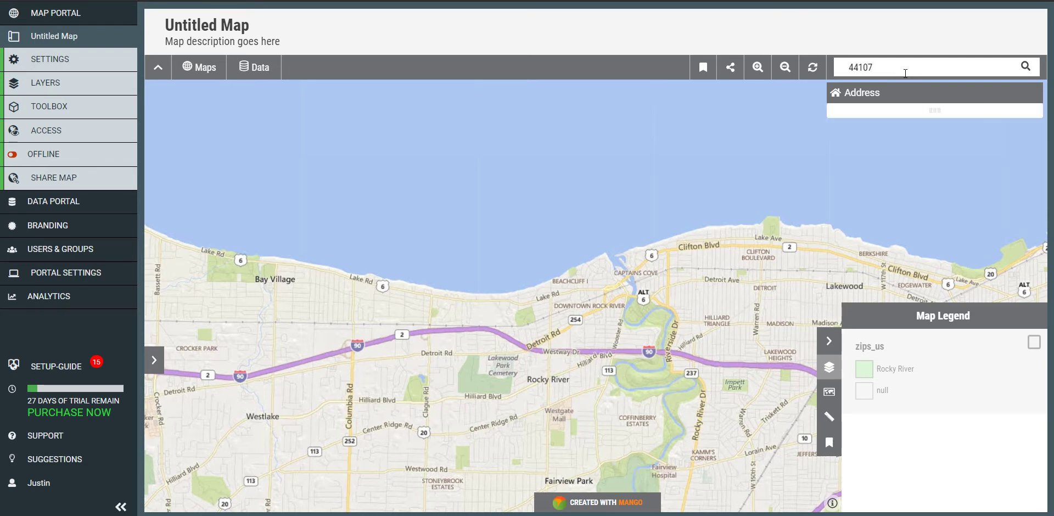
{"action": "left_click", "coordinate": [905, 111]}
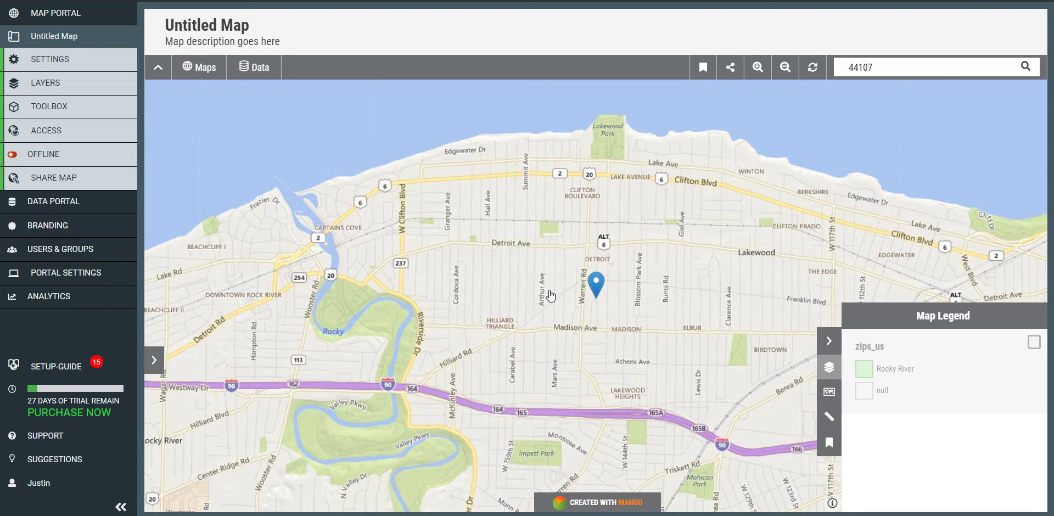
{"action": "scroll", "coordinate": [551, 295], "scroll_direction": "down", "scroll_amount": 1}
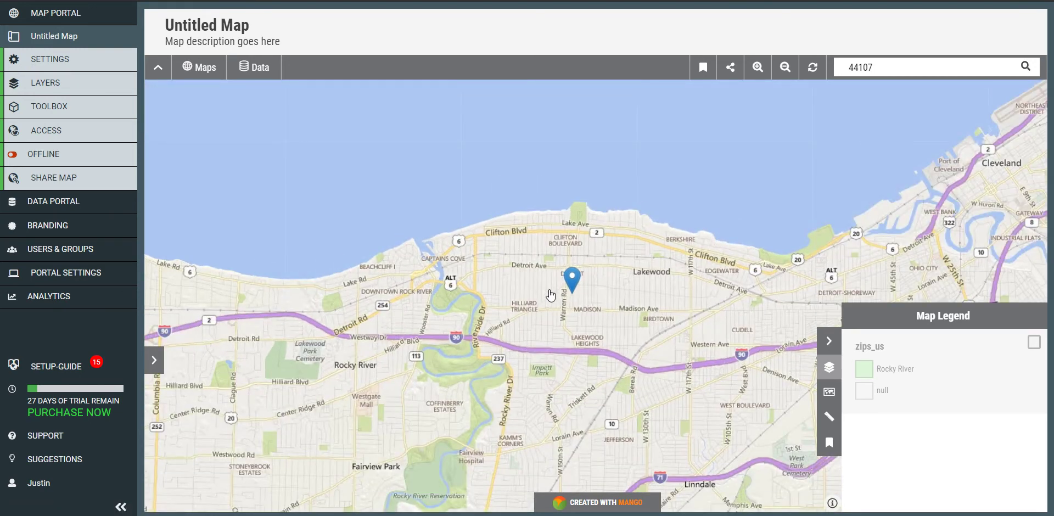
{"action": "left_click", "coordinate": [1034, 342]}
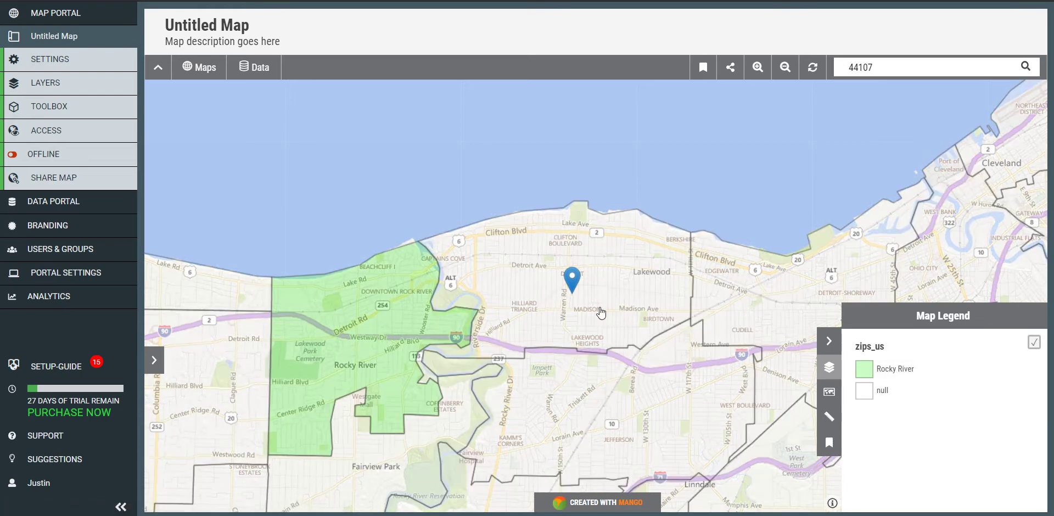
Edit the 44107 area's attributes, setting t_name to Rocky River and status to Available, and save them.
{"action": "left_click", "coordinate": [600, 312]}
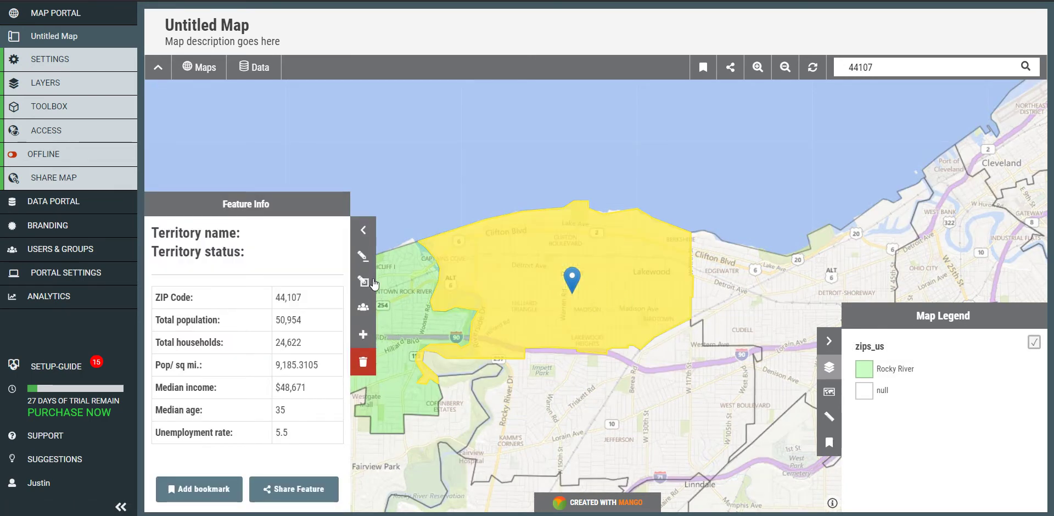
{"action": "left_click", "coordinate": [363, 255]}
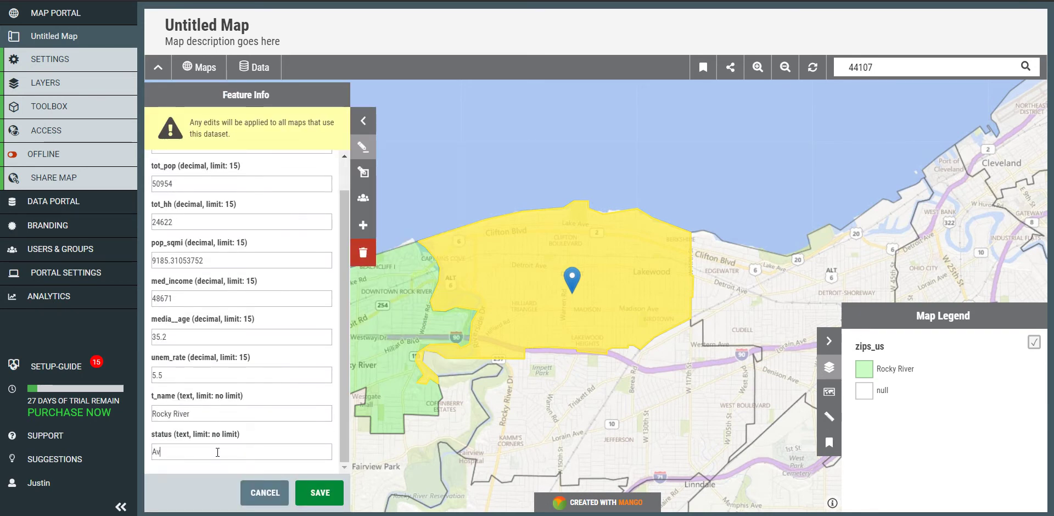
{"action": "left_click", "coordinate": [217, 452]}
{"action": "type", "text": "Available"}
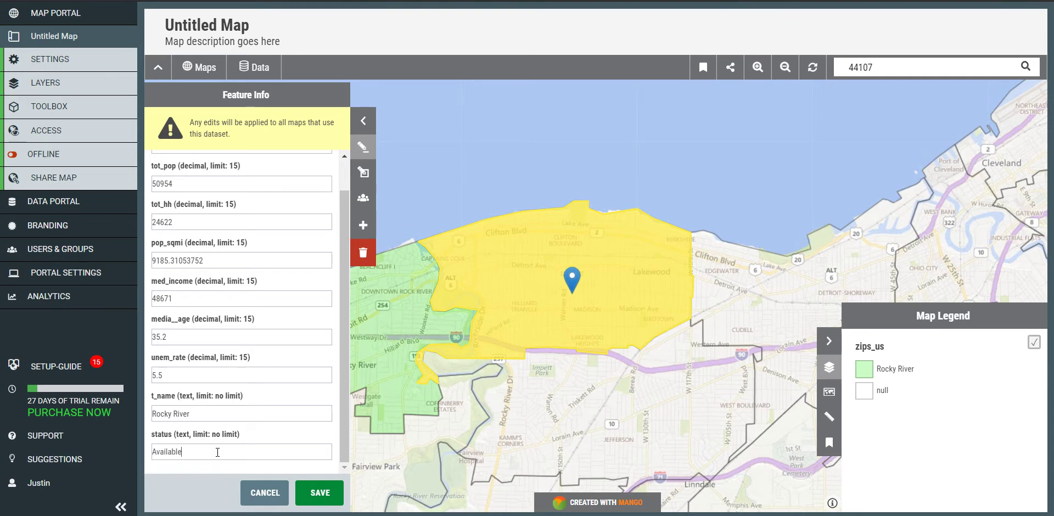
{"action": "left_click", "coordinate": [321, 496]}
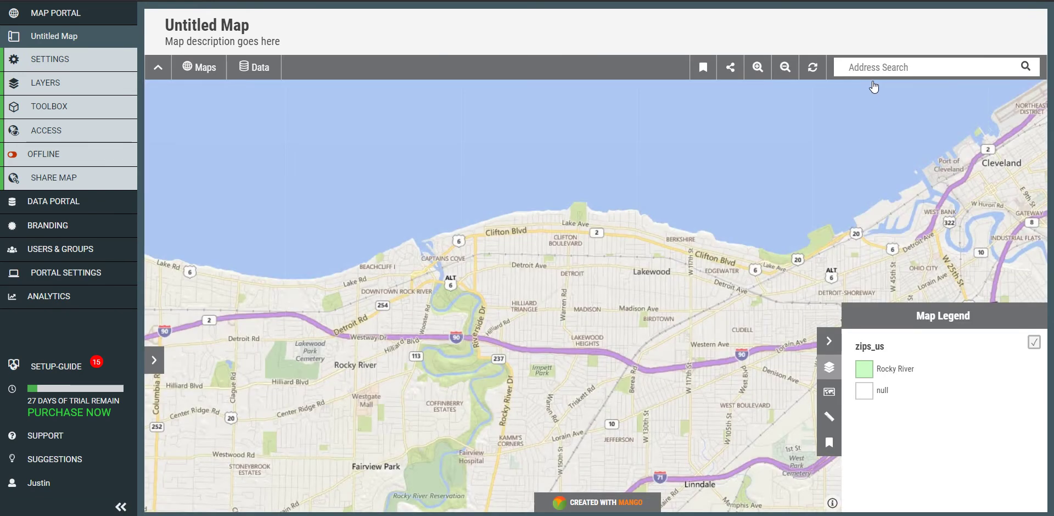
Find ZIP code 44145 and save its area's attributes with t_name Rocky River and status Available.
{"action": "left_click", "coordinate": [890, 68]}
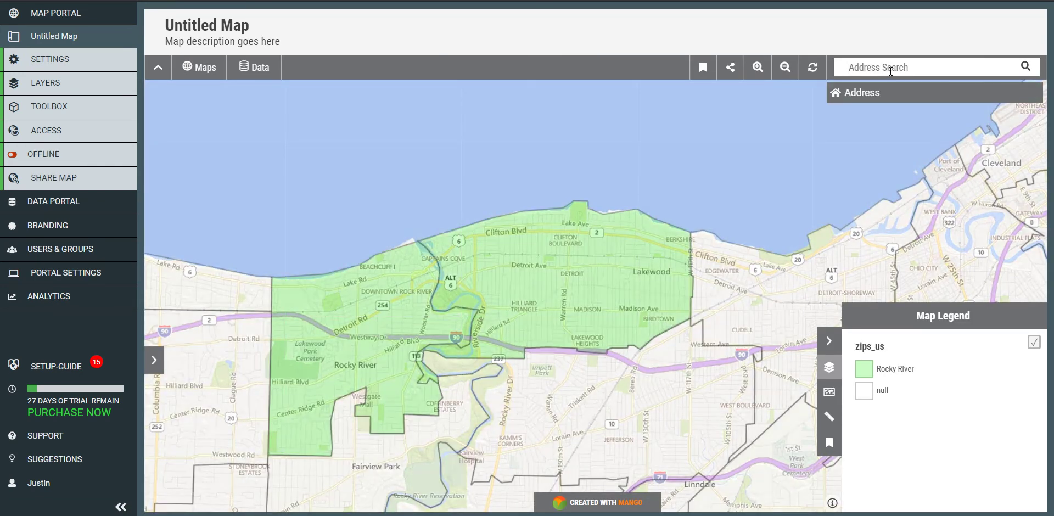
{"action": "type", "text": "44145"}
{"action": "left_click", "coordinate": [920, 112]}
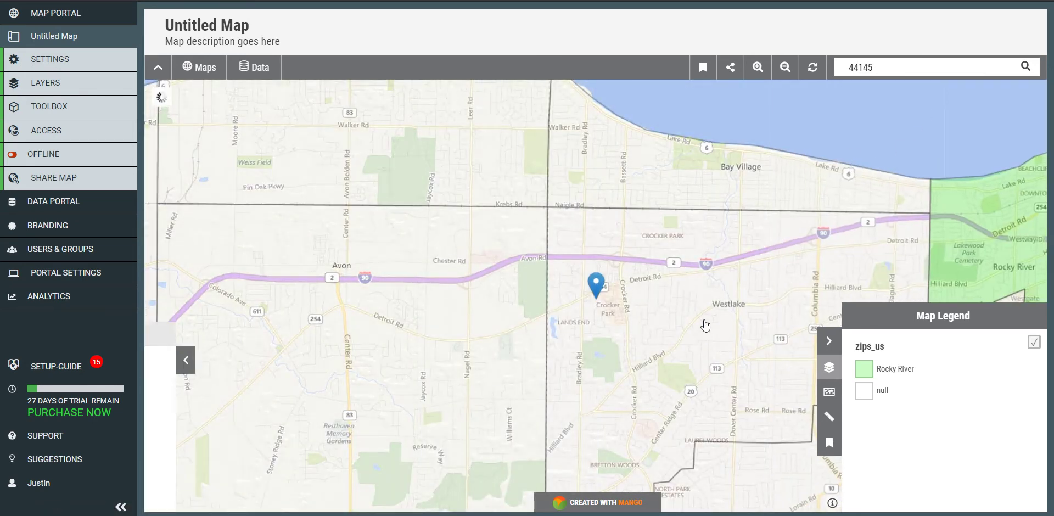
{"action": "left_click", "coordinate": [363, 256]}
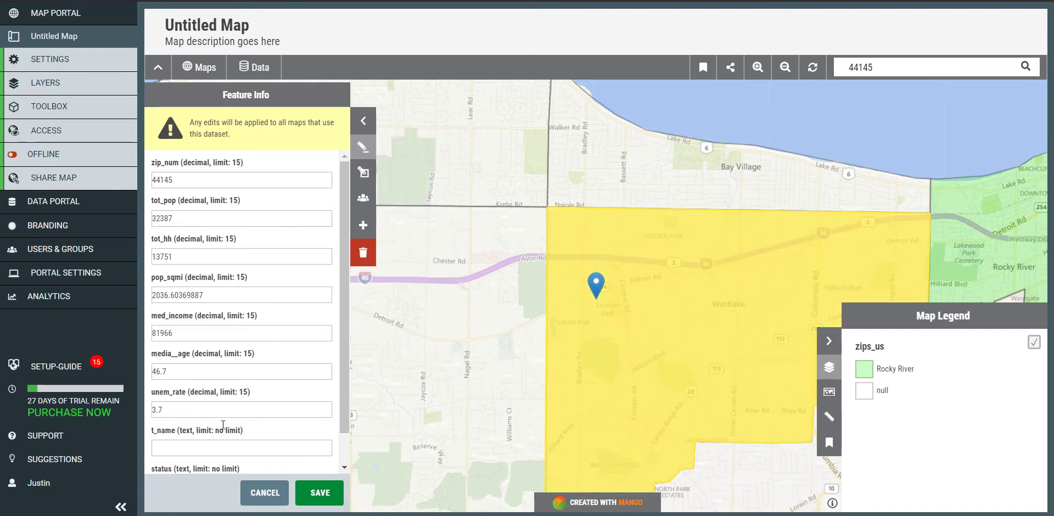
{"action": "scroll", "coordinate": [223, 436], "scroll_direction": "down", "scroll_amount": 2}
{"action": "left_click", "coordinate": [225, 414]}
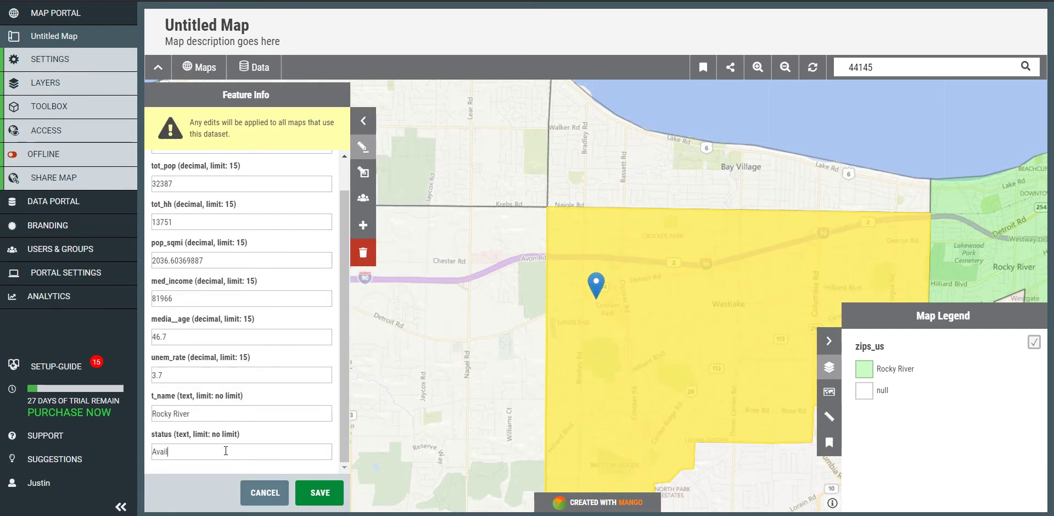
{"action": "left_click", "coordinate": [328, 500]}
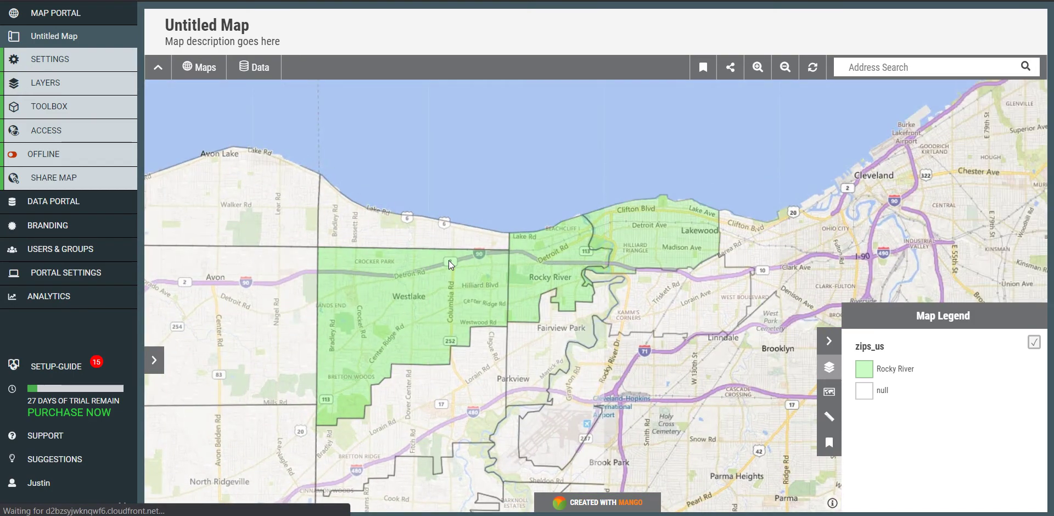
Edit the attributes of ZIP area 44114 in downtown Cleveland, setting t_name to Cleveland, and save them.
{"action": "left_click_drag", "start_coordinate": [451, 282], "coordinate": [365, 286]}
{"action": "left_click_drag", "start_coordinate": [548, 285], "coordinate": [487, 290]}
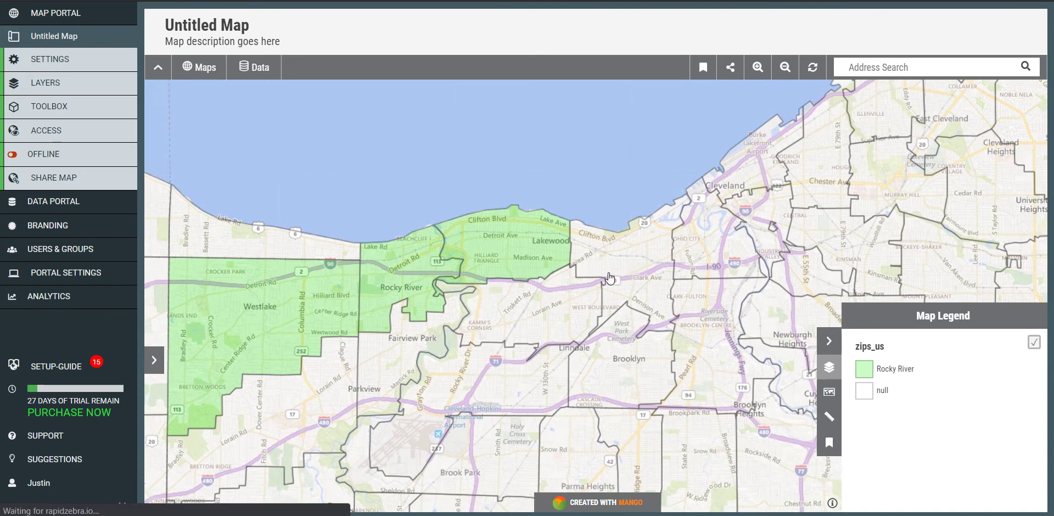
{"action": "left_click_drag", "start_coordinate": [694, 265], "coordinate": [618, 305]}
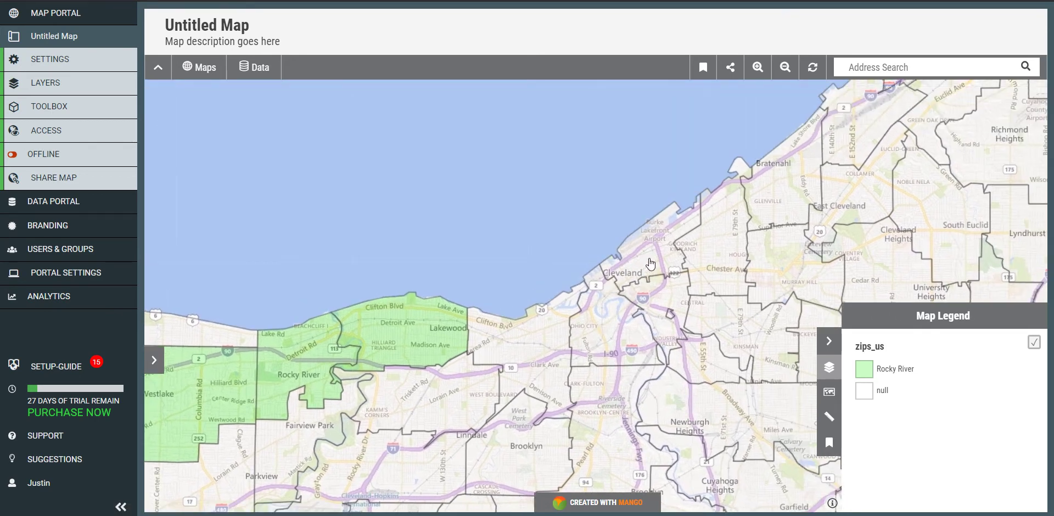
{"action": "left_click", "coordinate": [650, 263]}
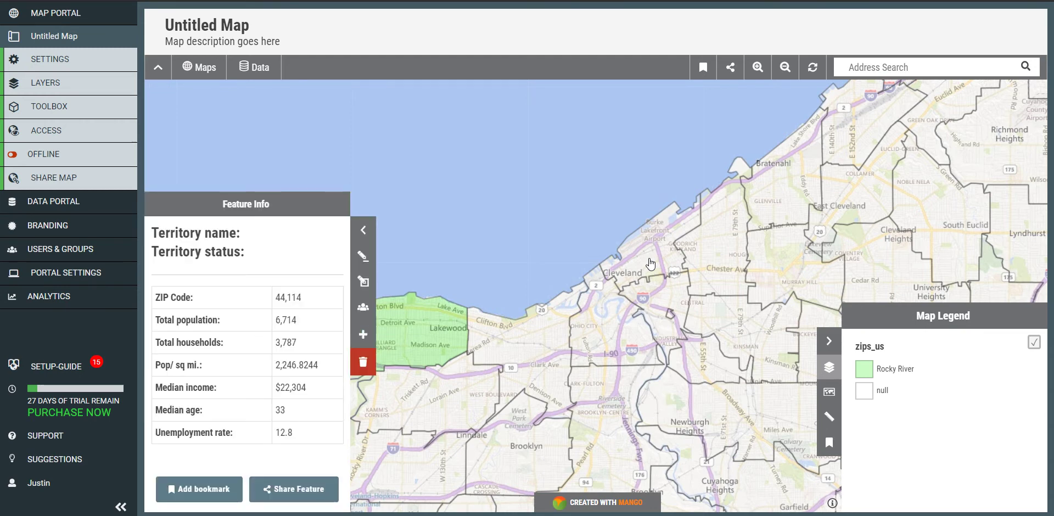
{"action": "left_click", "coordinate": [363, 255]}
{"action": "scroll", "coordinate": [244, 409], "scroll_direction": "down", "scroll_amount": 3}
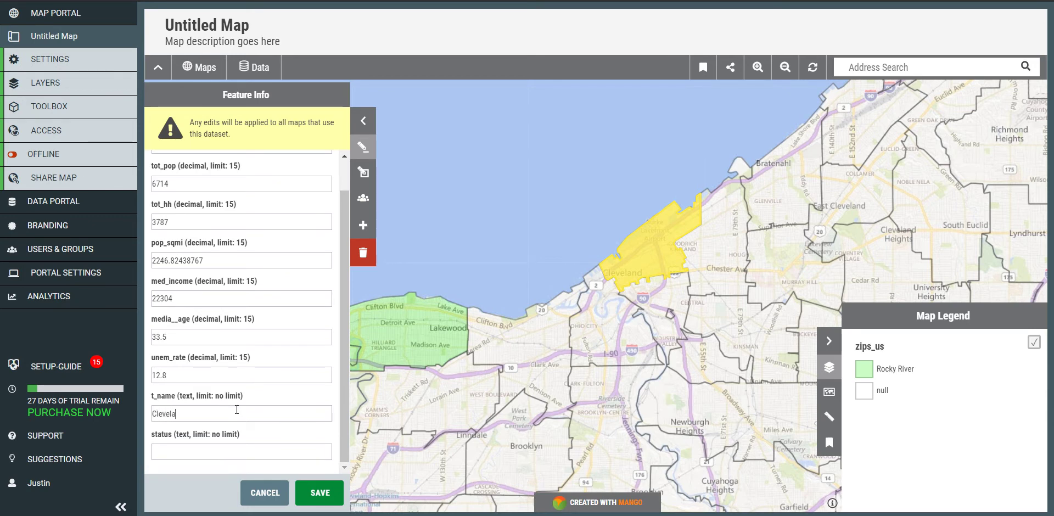
{"action": "left_click", "coordinate": [320, 492]}
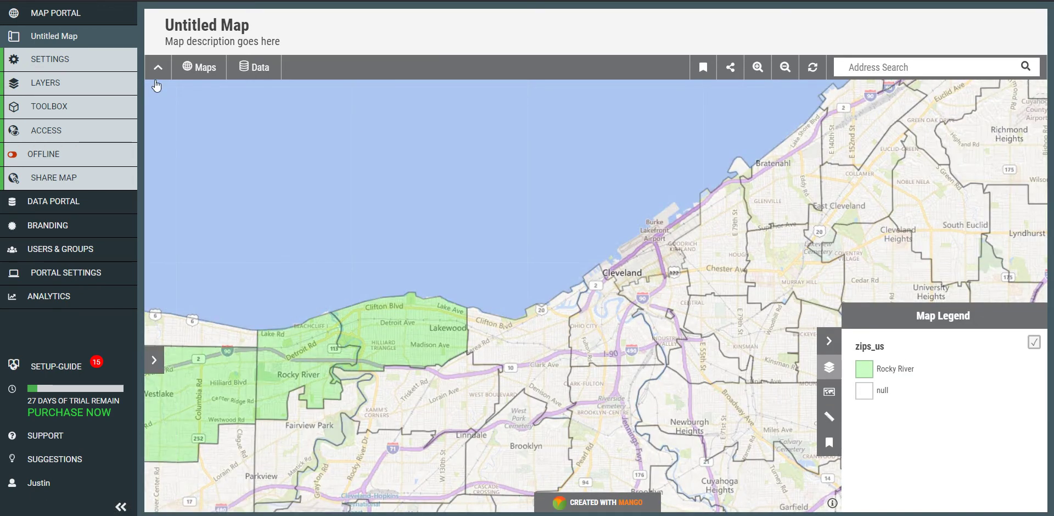
Restore the zips_us custom legend's class breaks to their defaults and move the Cleveland class above null.
{"action": "left_click", "coordinate": [100, 89]}
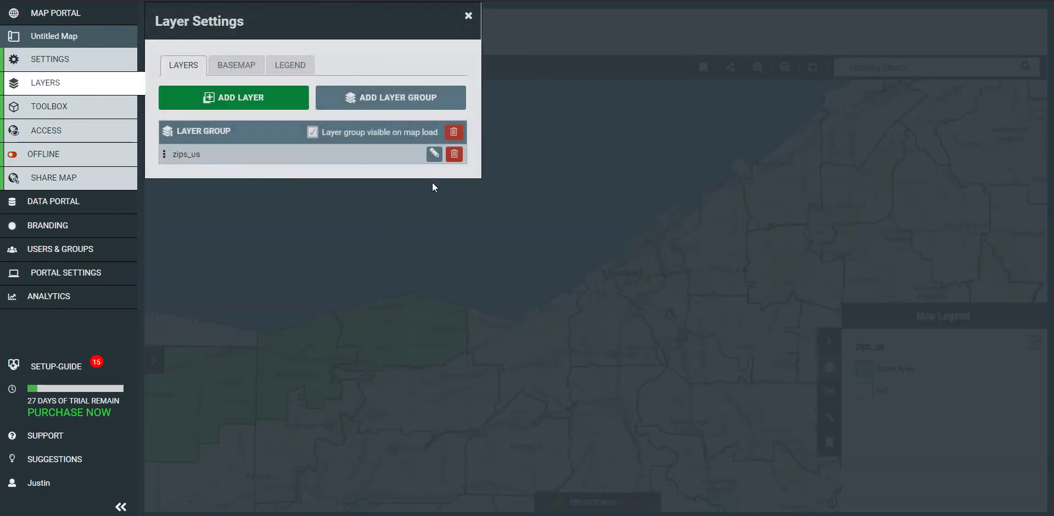
{"action": "left_click", "coordinate": [433, 154]}
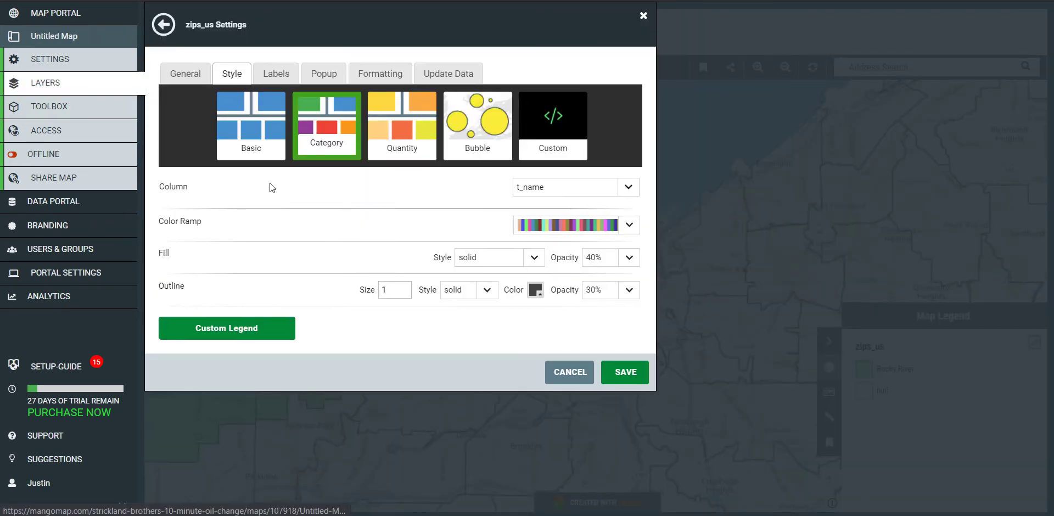
{"action": "left_click", "coordinate": [258, 327]}
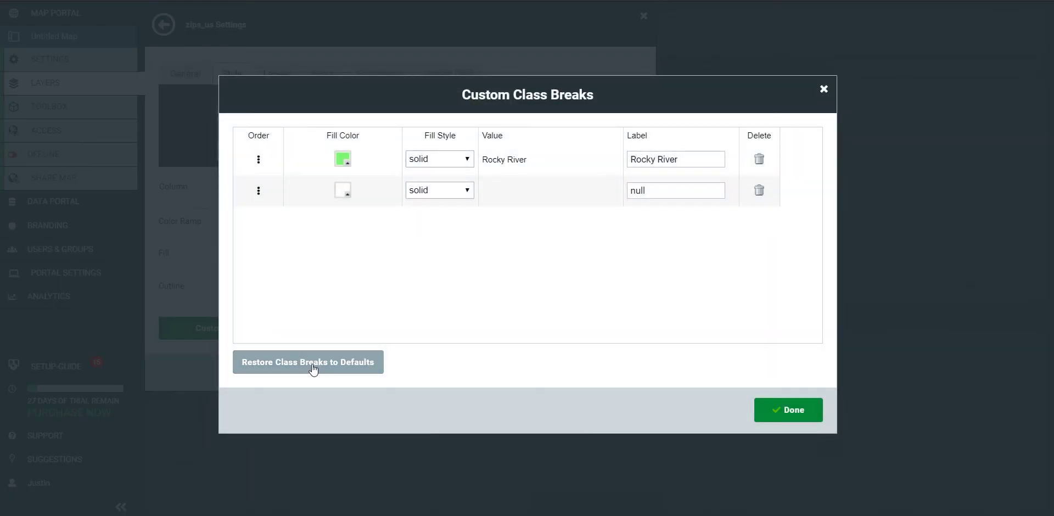
{"action": "left_click", "coordinate": [315, 365]}
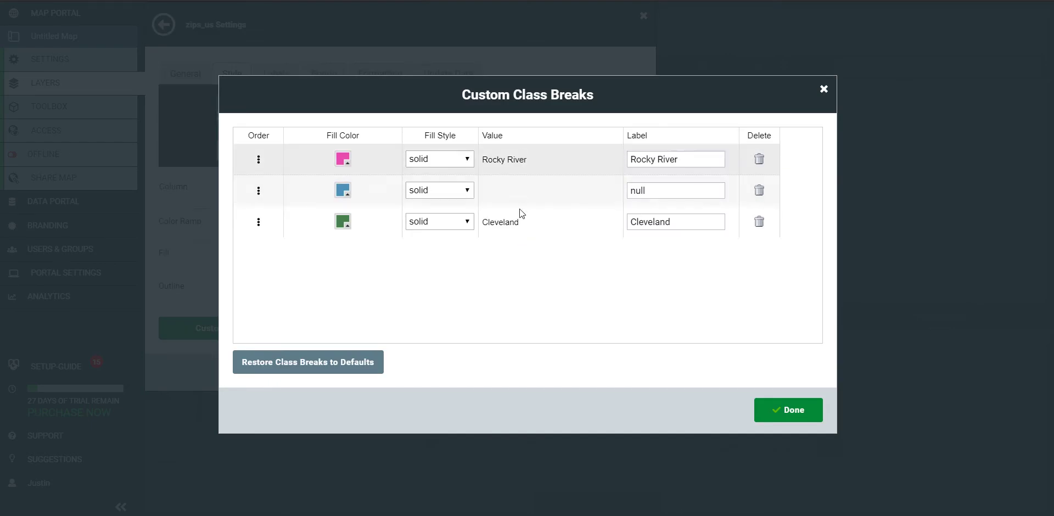
{"action": "left_click_drag", "start_coordinate": [259, 224], "coordinate": [262, 178]}
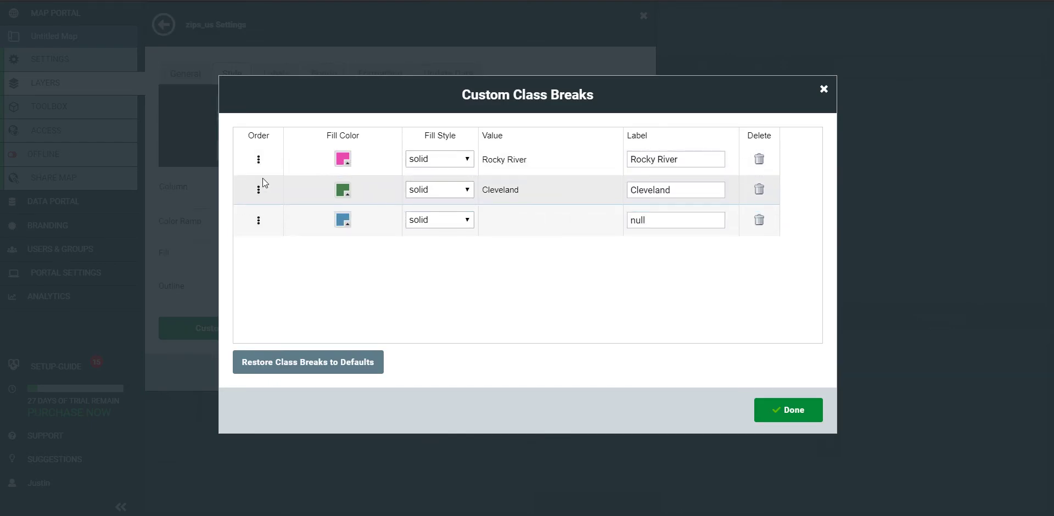
Set the null class's fill color to white in the class breaks and save the zips_us layer settings.
{"action": "left_click", "coordinate": [342, 221]}
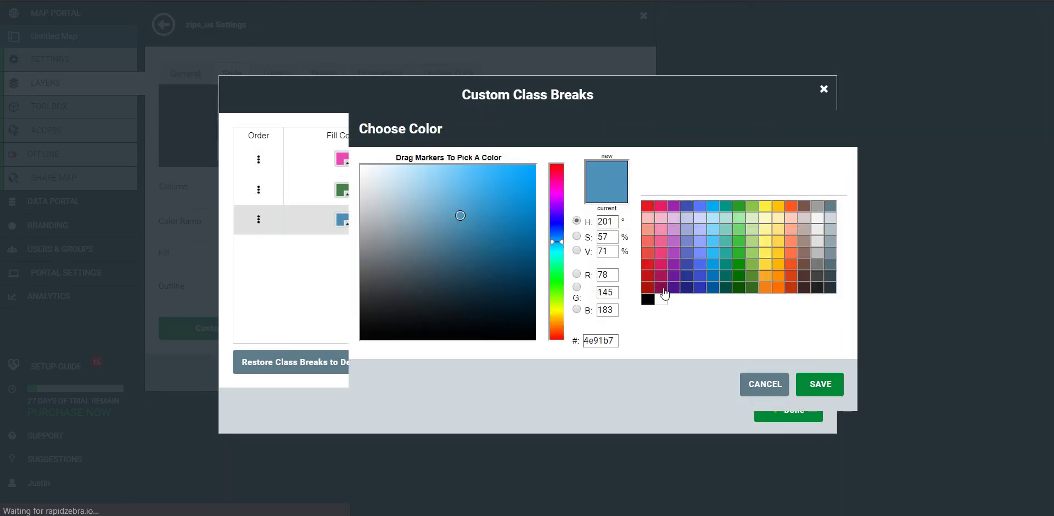
{"action": "left_click", "coordinate": [661, 299]}
{"action": "left_click", "coordinate": [814, 390]}
{"action": "left_click", "coordinate": [772, 413]}
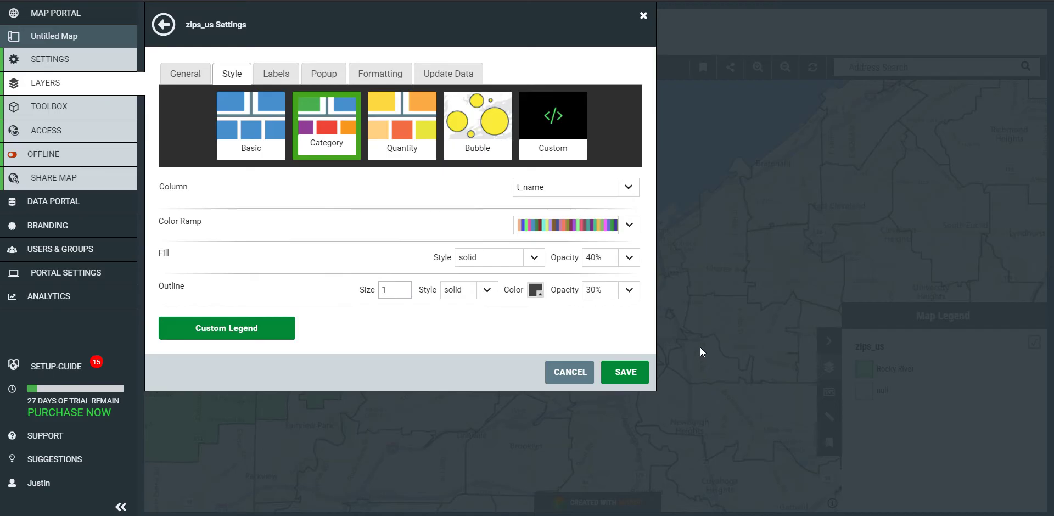
{"action": "left_click", "coordinate": [635, 365]}
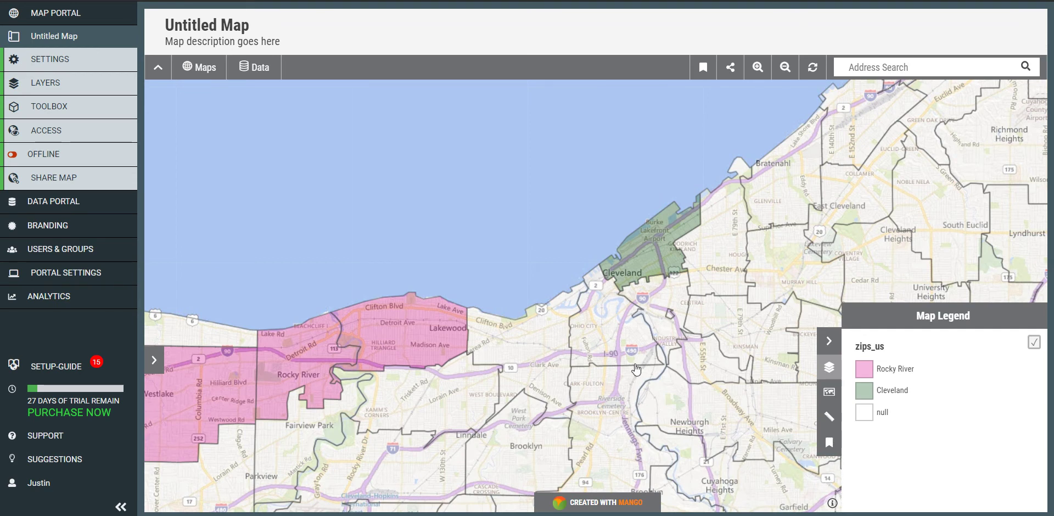
Enable the Query Tool for the map from the search and analysis tools.
{"action": "left_click_drag", "start_coordinate": [485, 339], "coordinate": [585, 298]}
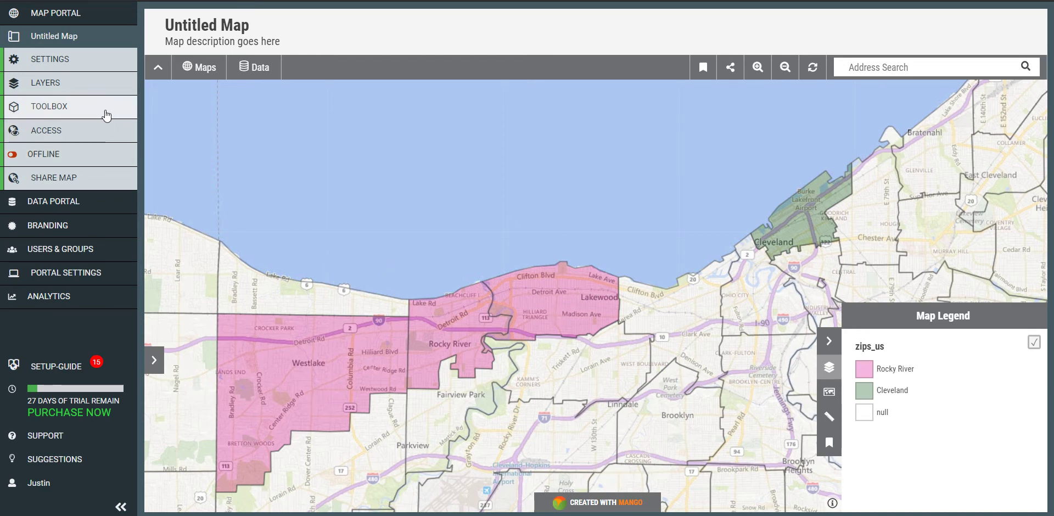
{"action": "left_click", "coordinate": [107, 115]}
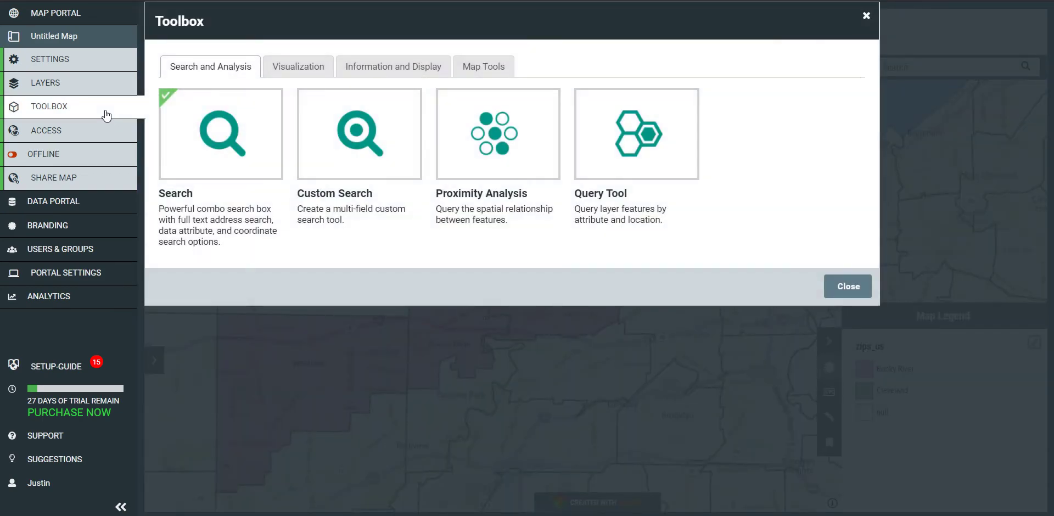
{"action": "left_click", "coordinate": [648, 139]}
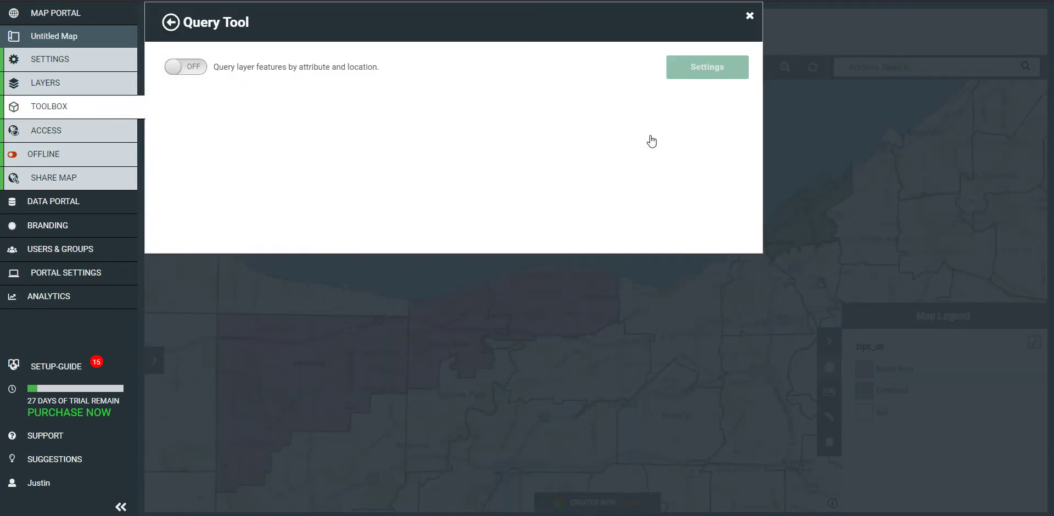
{"action": "left_click", "coordinate": [193, 68]}
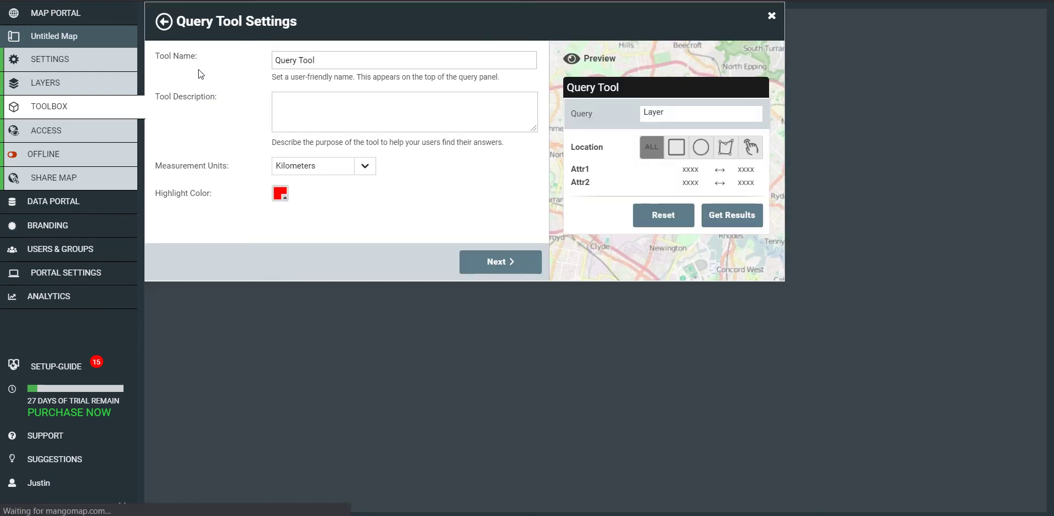
Set the Query Tool's measurement units to Miles and its description to "Select two or more zip codes to summarize", and continue.
{"action": "left_click", "coordinate": [362, 167]}
{"action": "left_click", "coordinate": [353, 201]}
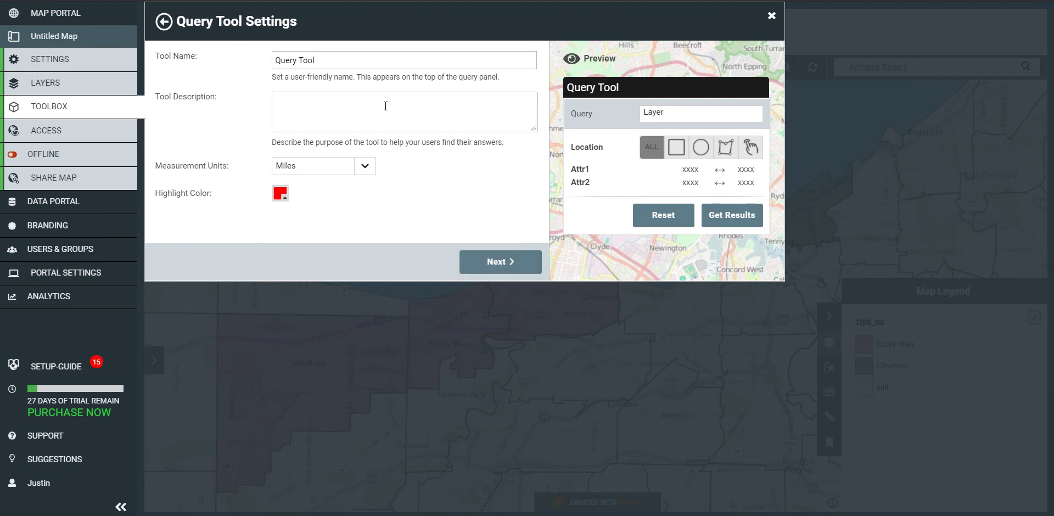
{"action": "type", "text": "S"}
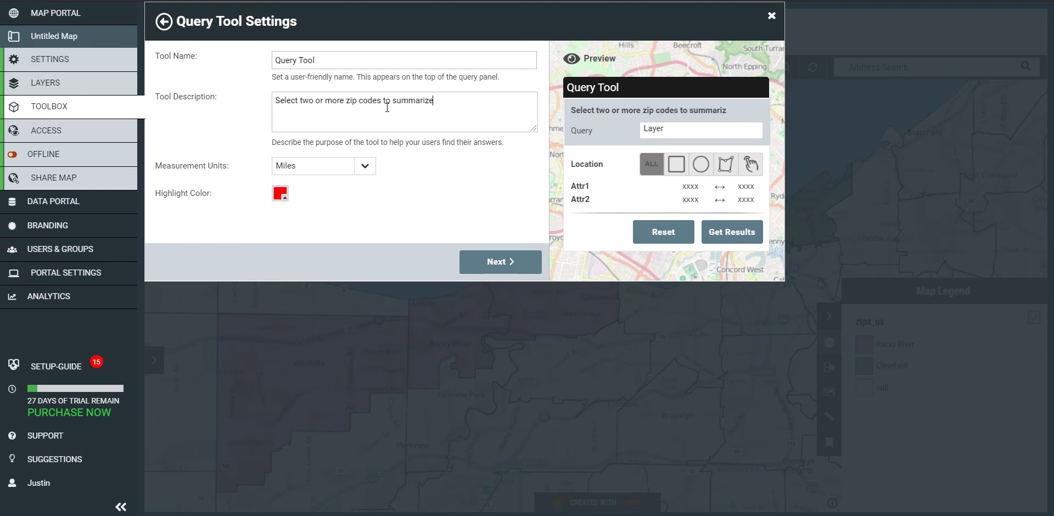
{"action": "left_click", "coordinate": [502, 263]}
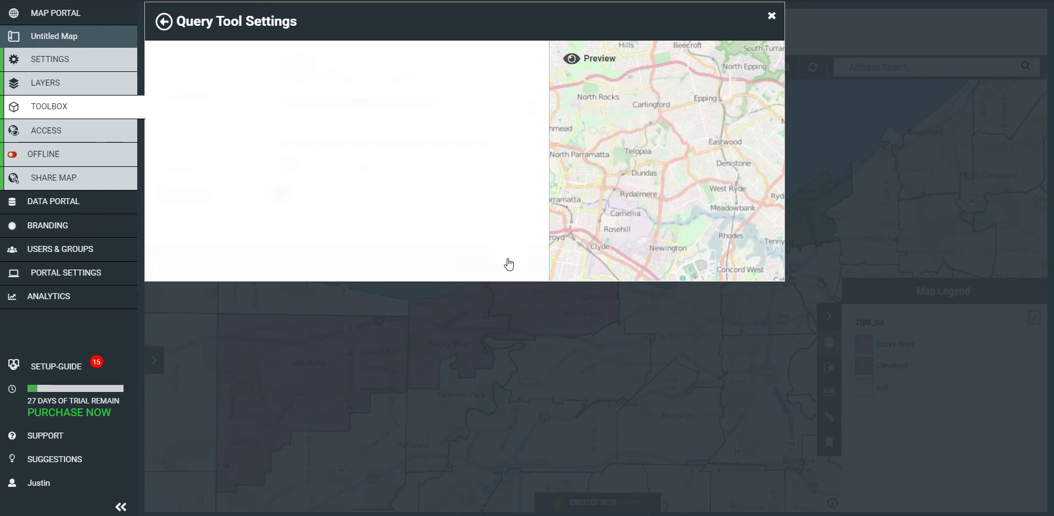
Make the zips_us layer queryable and name it "Territories" in the query tool.
{"action": "left_click", "coordinate": [182, 108]}
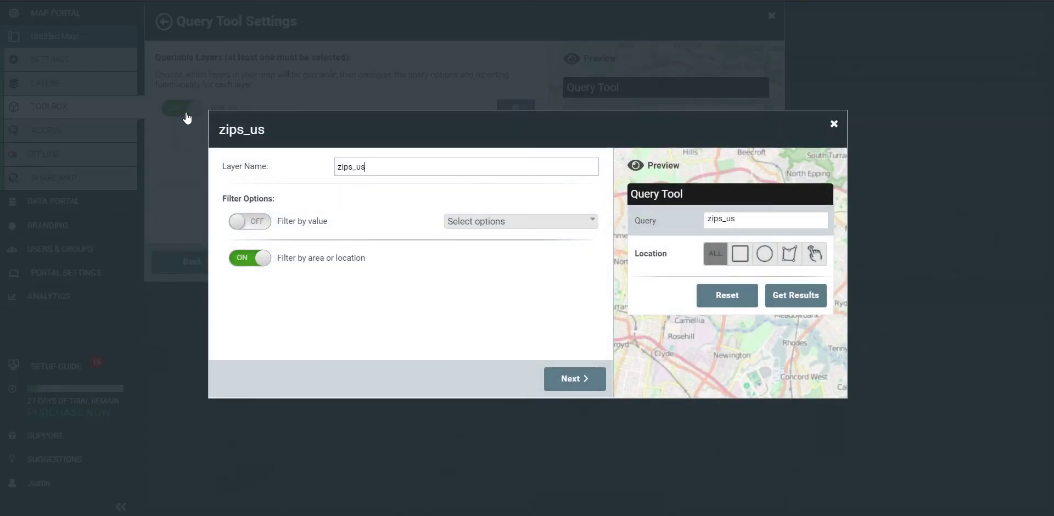
{"action": "key", "text": "ctrl+a"}
{"action": "type", "text": "Territories"}
Turn on filtering by value for the Territories layer with ZIP Code as the filter field, and continue to the result options.
{"action": "left_click", "coordinate": [263, 222]}
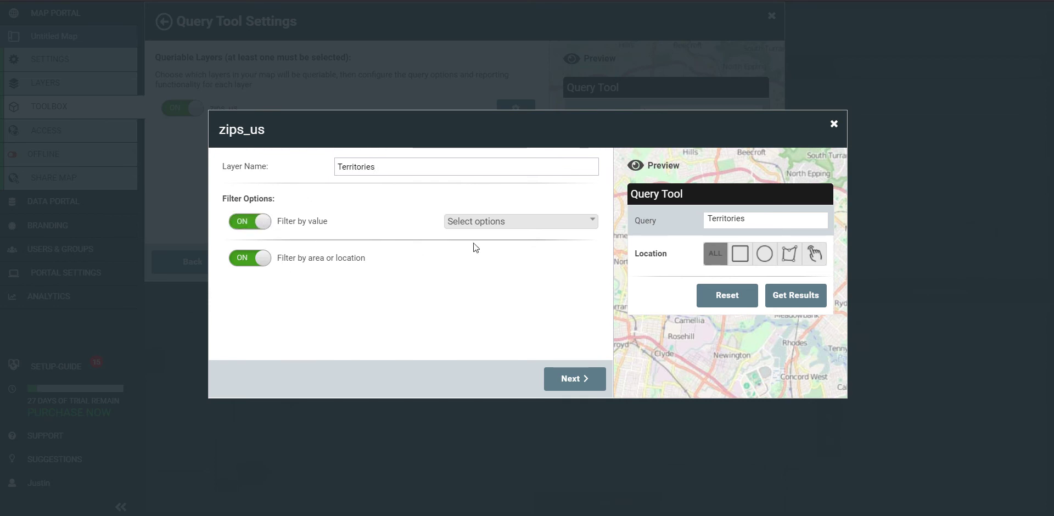
{"action": "left_click", "coordinate": [518, 227]}
{"action": "left_click_drag", "start_coordinate": [588, 284], "coordinate": [585, 334]}
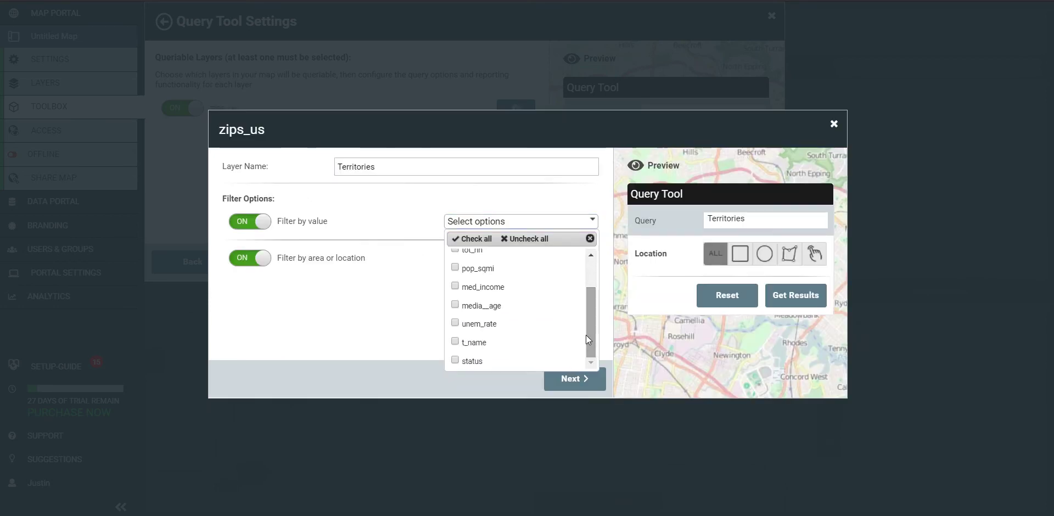
{"action": "left_click", "coordinate": [566, 340]}
{"action": "left_click", "coordinate": [349, 297]}
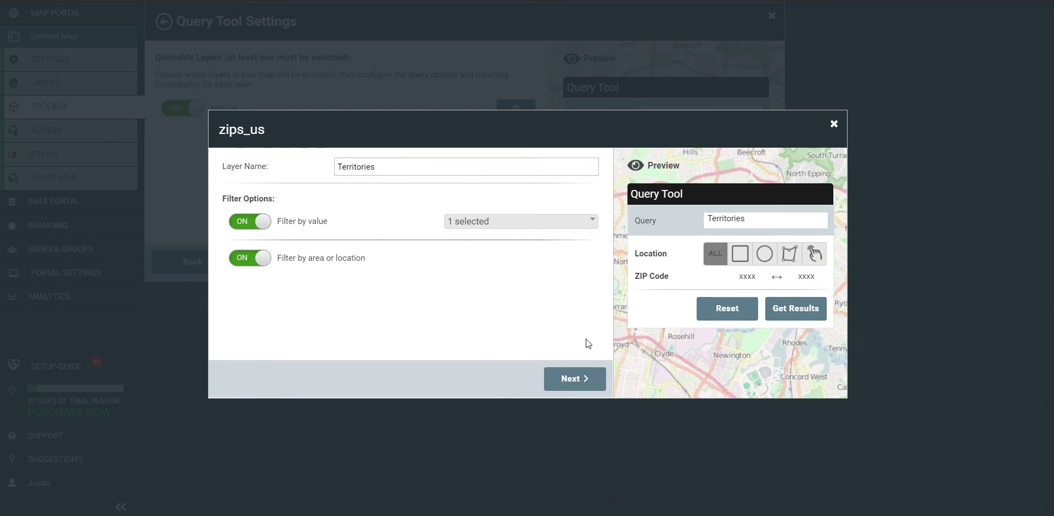
{"action": "left_click", "coordinate": [588, 384]}
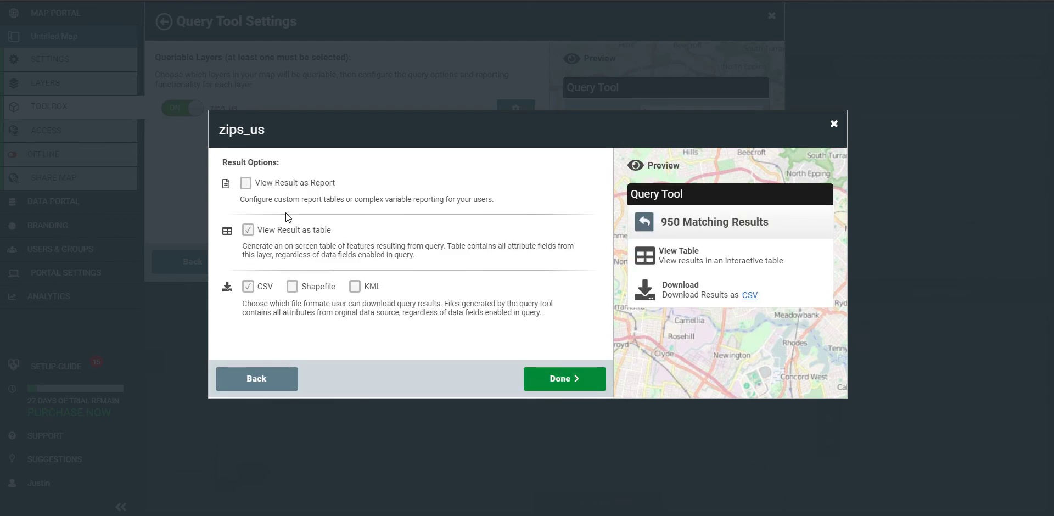
Enable viewing results as a report, add a Custom Widget to the report and open the widget's settings.
{"action": "left_click", "coordinate": [244, 184]}
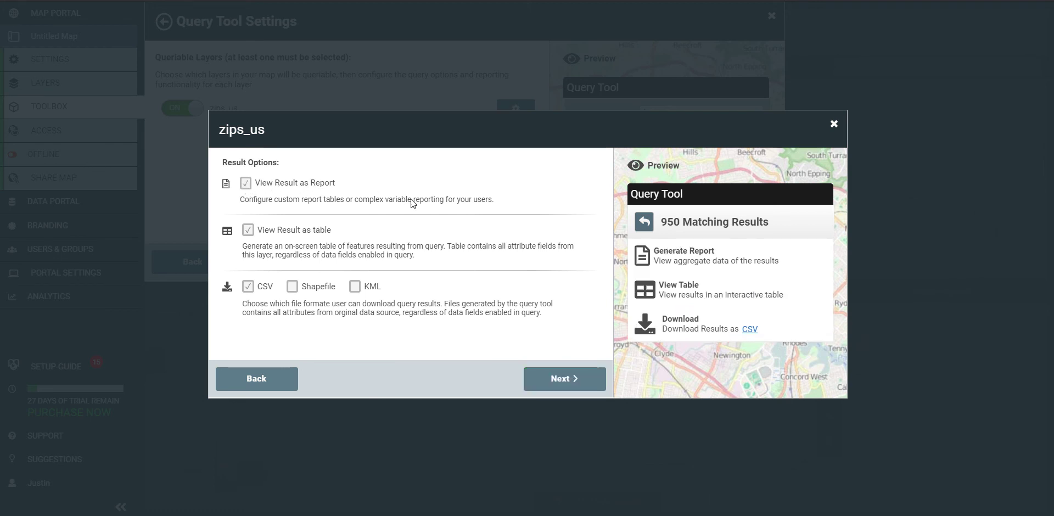
{"action": "left_click", "coordinate": [565, 383]}
{"action": "left_click", "coordinate": [511, 188]}
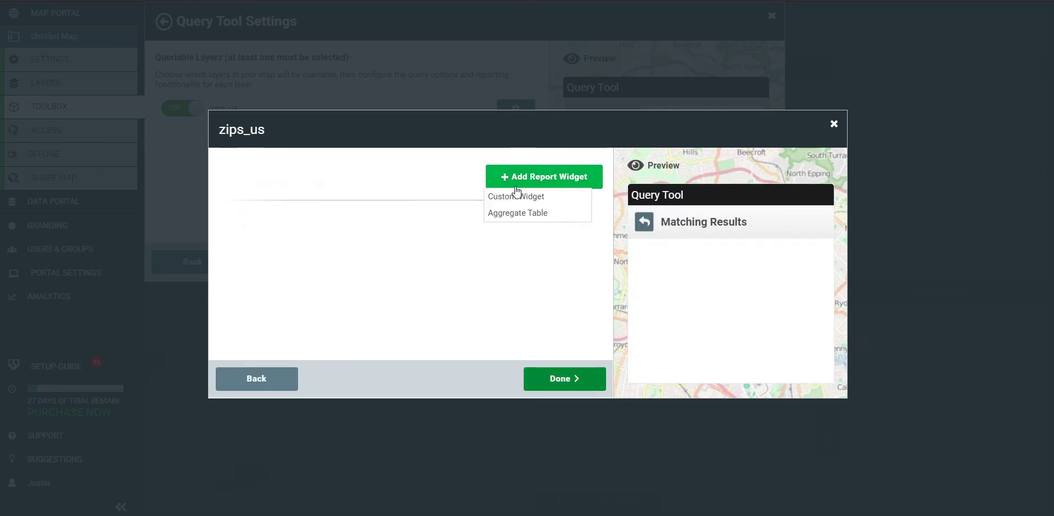
{"action": "left_click", "coordinate": [524, 198]}
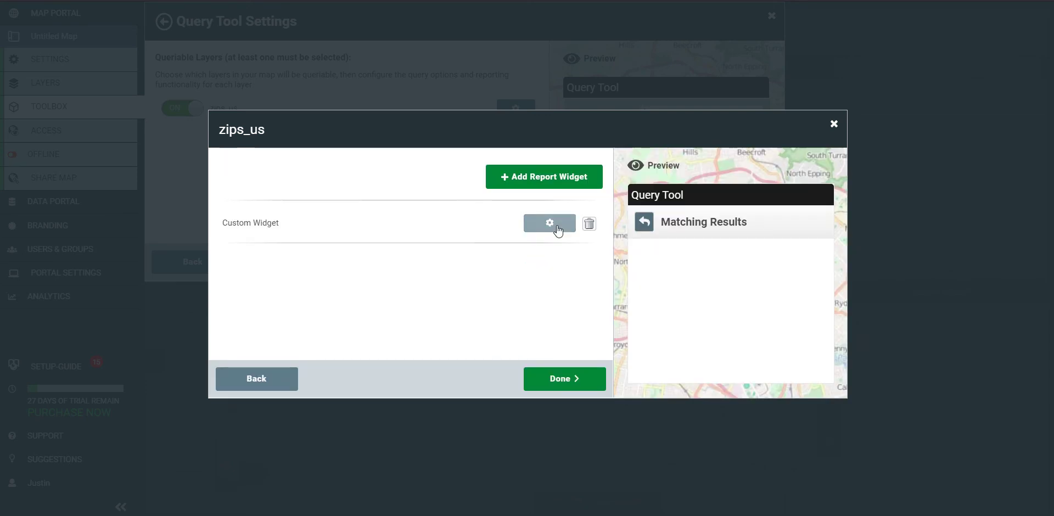
{"action": "left_click", "coordinate": [549, 223]}
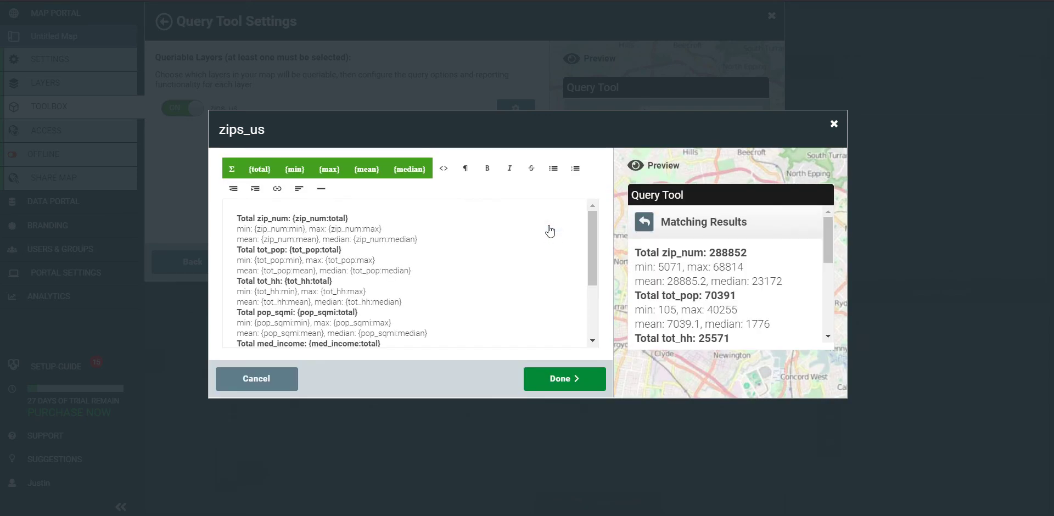
Delete all of the default statistics text from the custom widget's template.
{"action": "scroll", "coordinate": [340, 245], "scroll_direction": "down", "scroll_amount": 5}
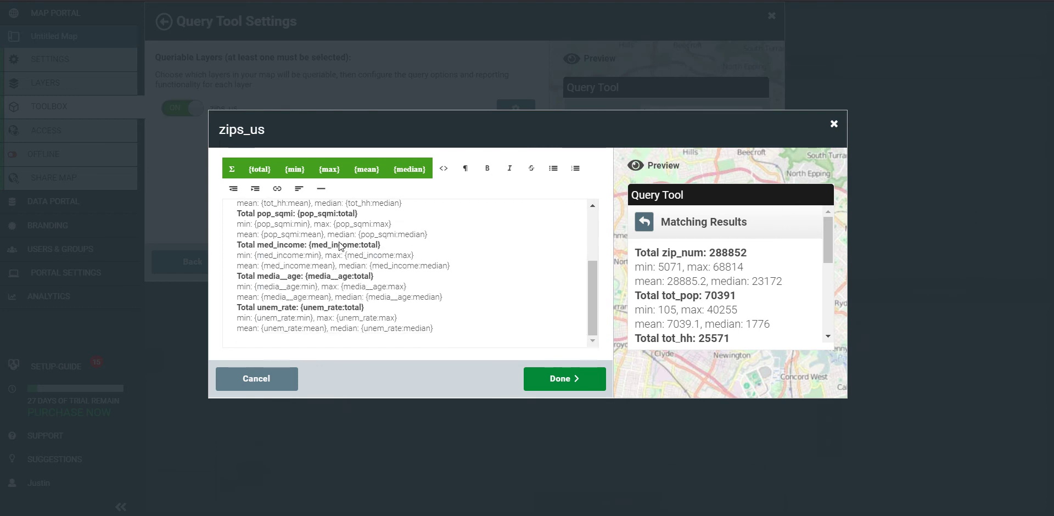
{"action": "scroll", "coordinate": [340, 242], "scroll_direction": "up", "scroll_amount": 5}
{"action": "left_click", "coordinate": [358, 252]}
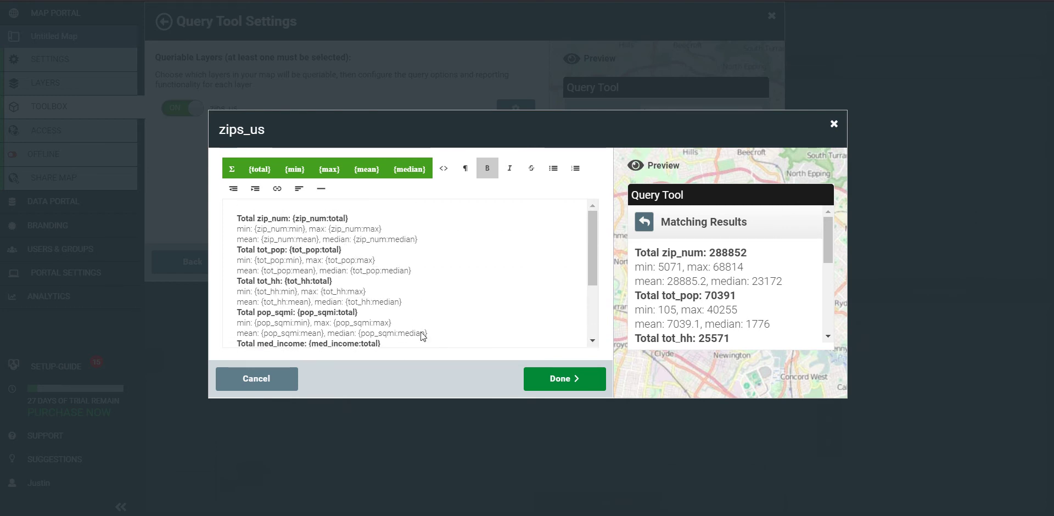
{"action": "left_click_drag", "start_coordinate": [425, 333], "coordinate": [247, 206]}
{"action": "key", "text": "ctrl+a"}
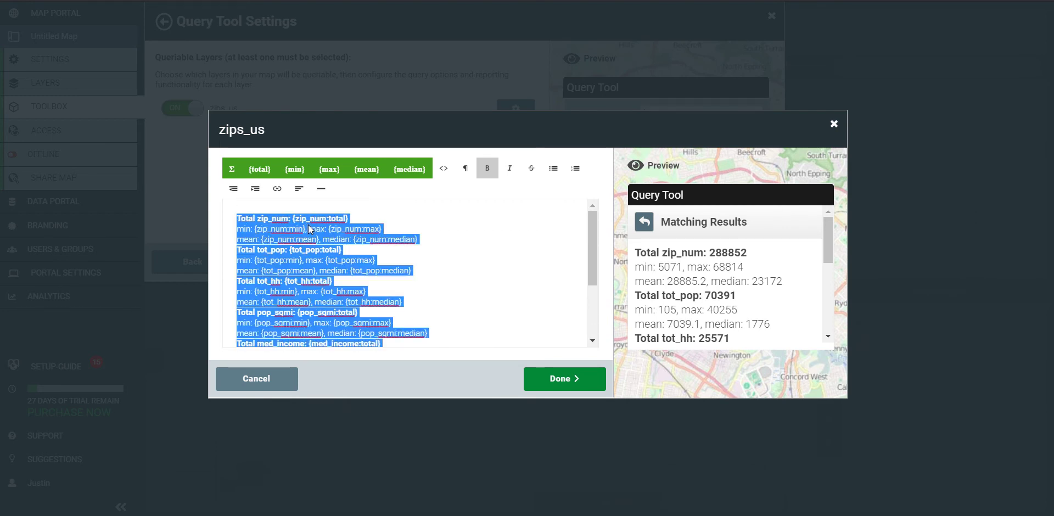
{"action": "key", "text": "BackSpace"}
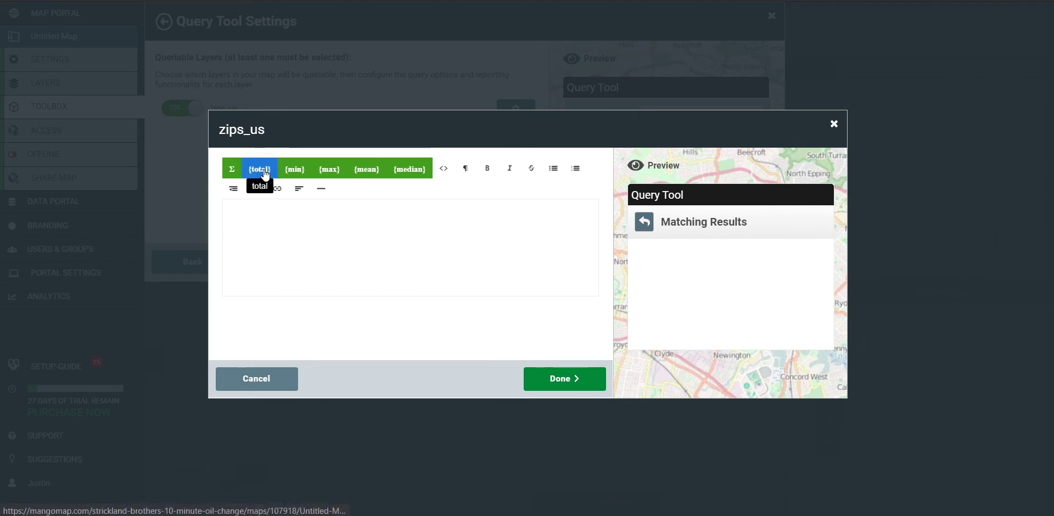
Insert the total placeholders for tot_pop and tot_hh into the custom widget's template.
{"action": "left_click", "coordinate": [265, 172]}
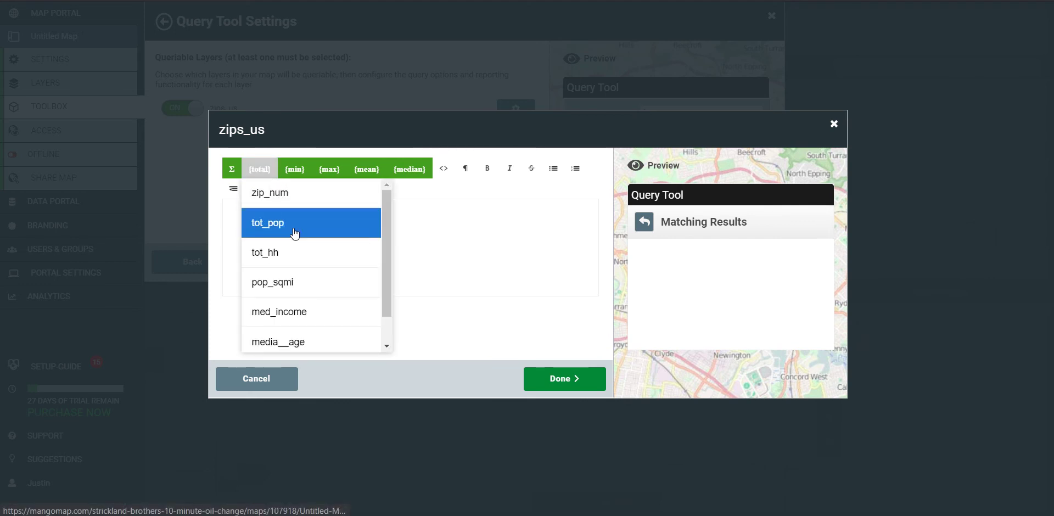
{"action": "left_click", "coordinate": [277, 222]}
{"action": "left_click", "coordinate": [265, 174]}
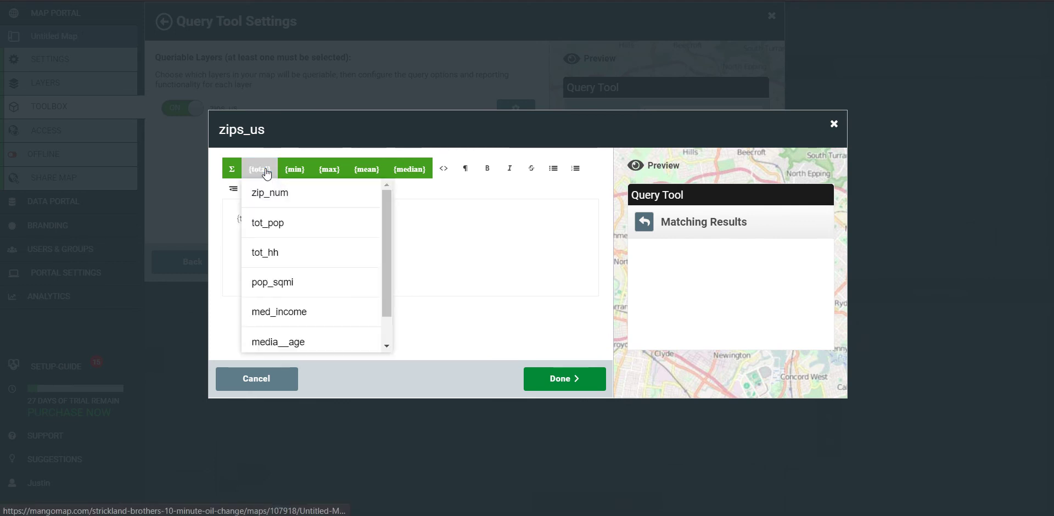
{"action": "left_click", "coordinate": [291, 252]}
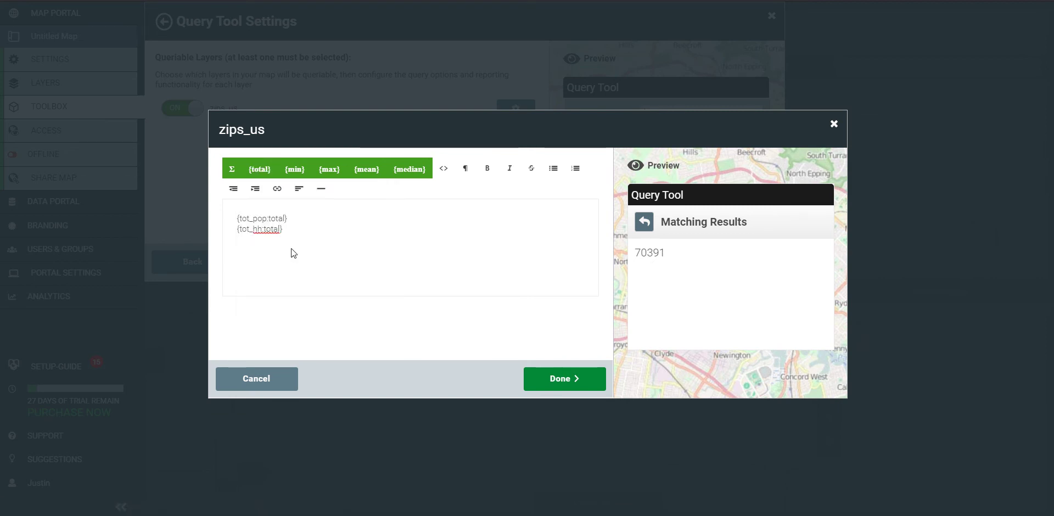
{"action": "left_click", "coordinate": [266, 172]}
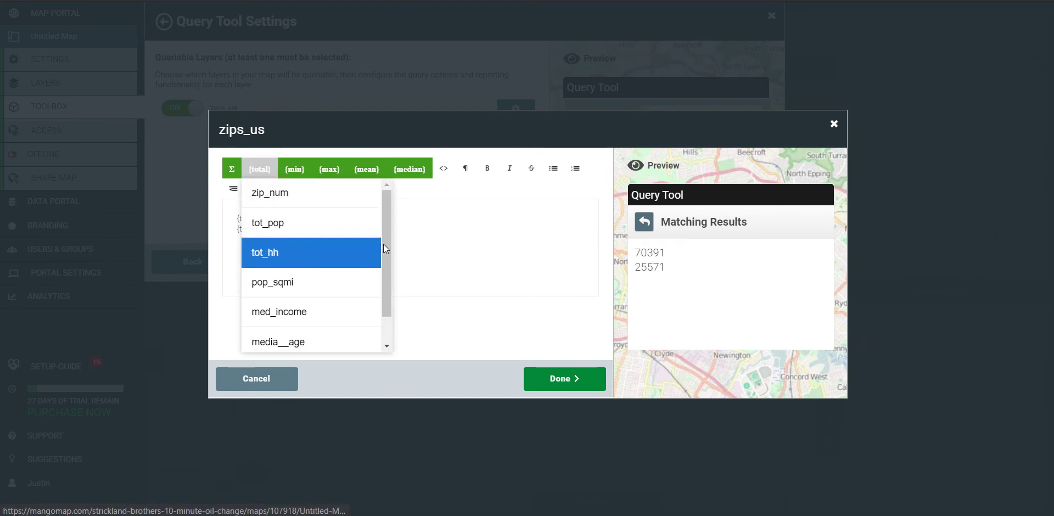
{"action": "scroll", "coordinate": [383, 258], "scroll_direction": "down", "scroll_amount": 1}
{"action": "scroll", "coordinate": [390, 252], "scroll_direction": "up", "scroll_amount": 1}
{"action": "left_click", "coordinate": [485, 250]}
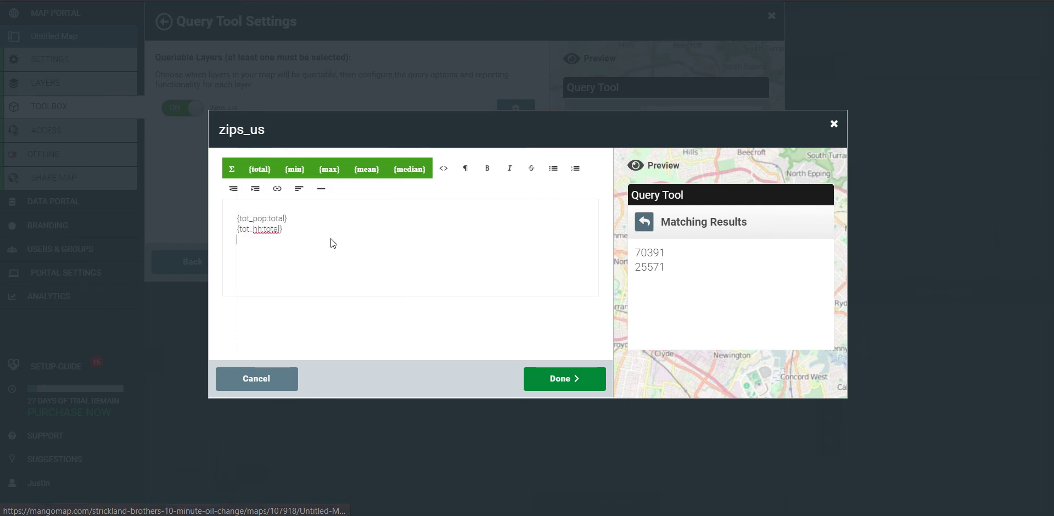
Insert the mean placeholders for med_income, media__age and unem_rate below the totals, each on its own line.
{"action": "left_click", "coordinate": [366, 169]}
{"action": "scroll", "coordinate": [462, 292], "scroll_direction": "down", "scroll_amount": 1}
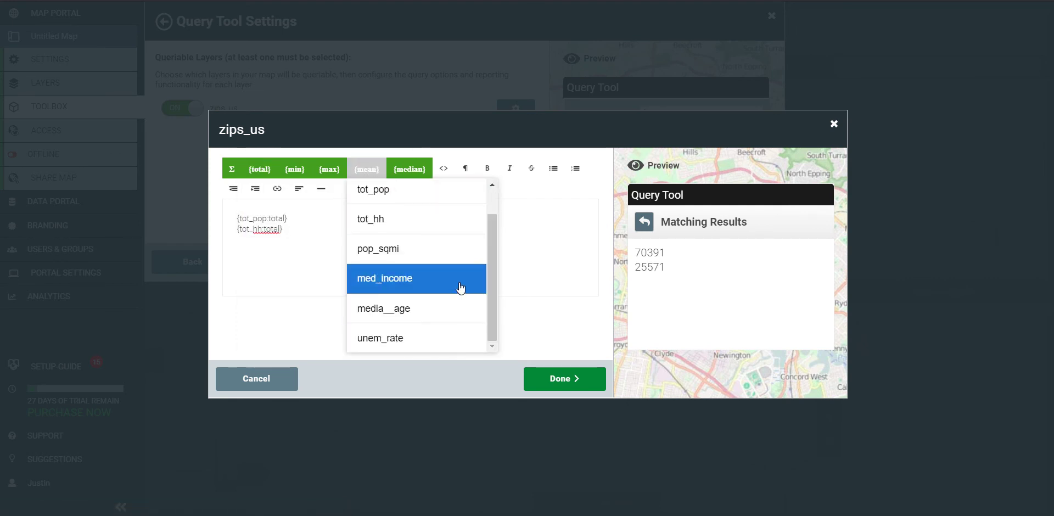
{"action": "left_click", "coordinate": [463, 286]}
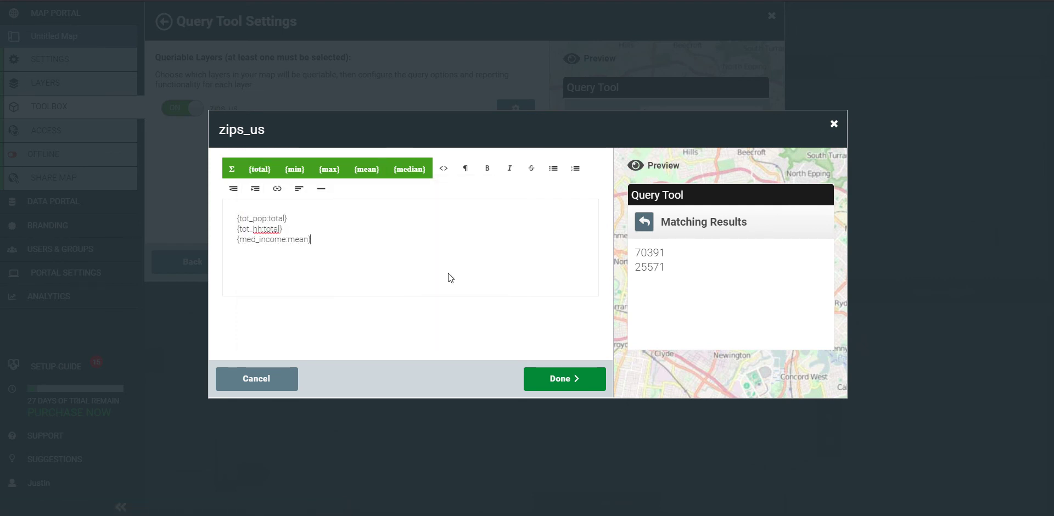
{"action": "left_click", "coordinate": [371, 174]}
{"action": "scroll", "coordinate": [485, 298], "scroll_direction": "down", "scroll_amount": 1}
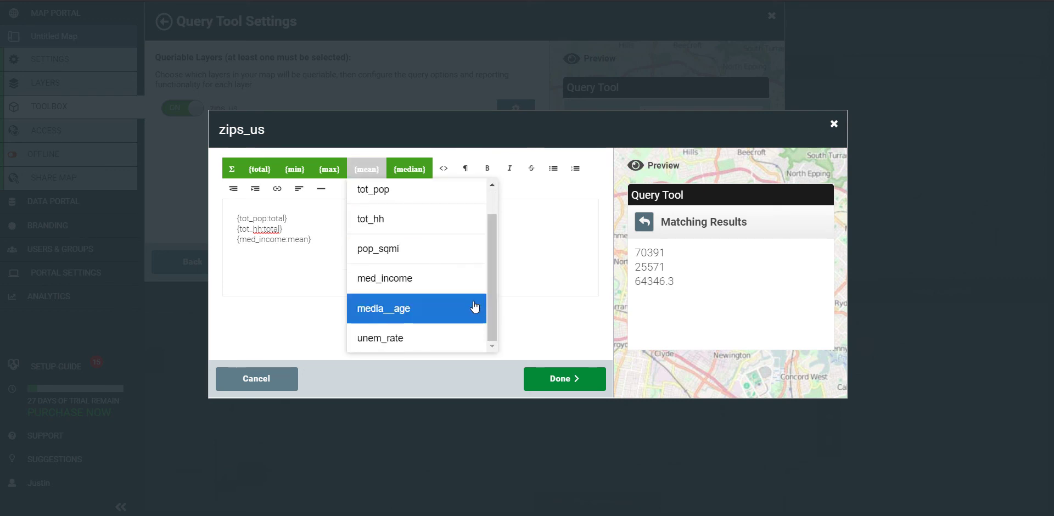
{"action": "left_click", "coordinate": [475, 307]}
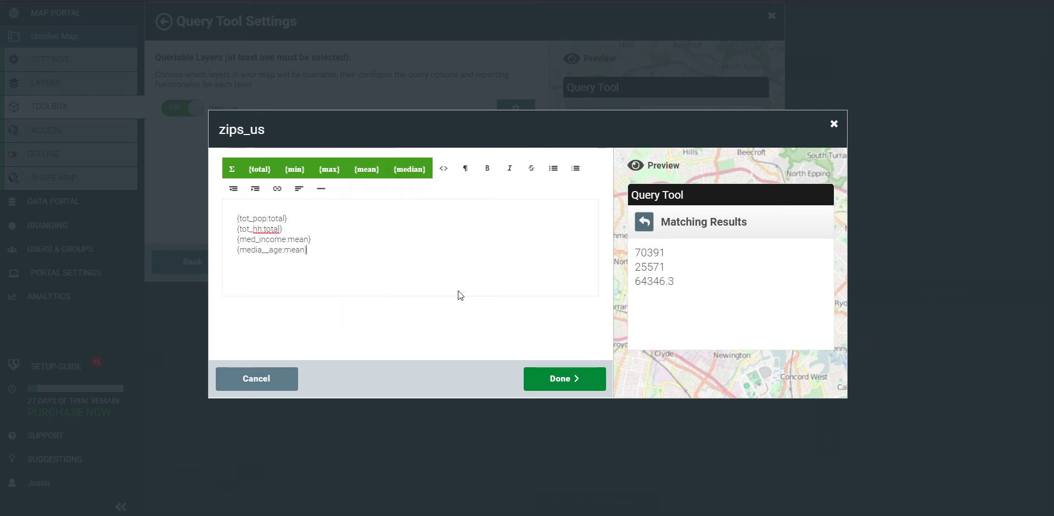
{"action": "left_click", "coordinate": [371, 174]}
{"action": "scroll", "coordinate": [493, 267], "scroll_direction": "down", "scroll_amount": 1}
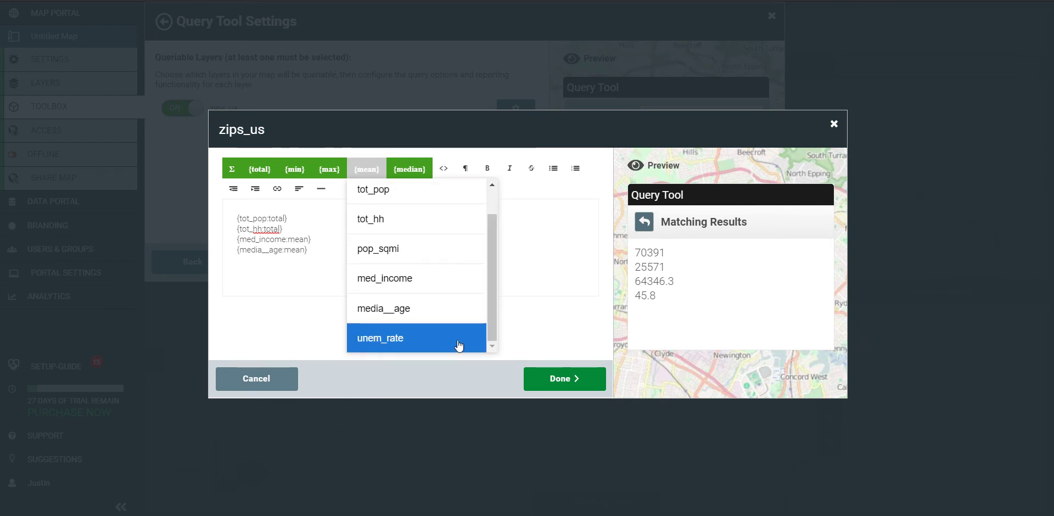
{"action": "left_click", "coordinate": [459, 345]}
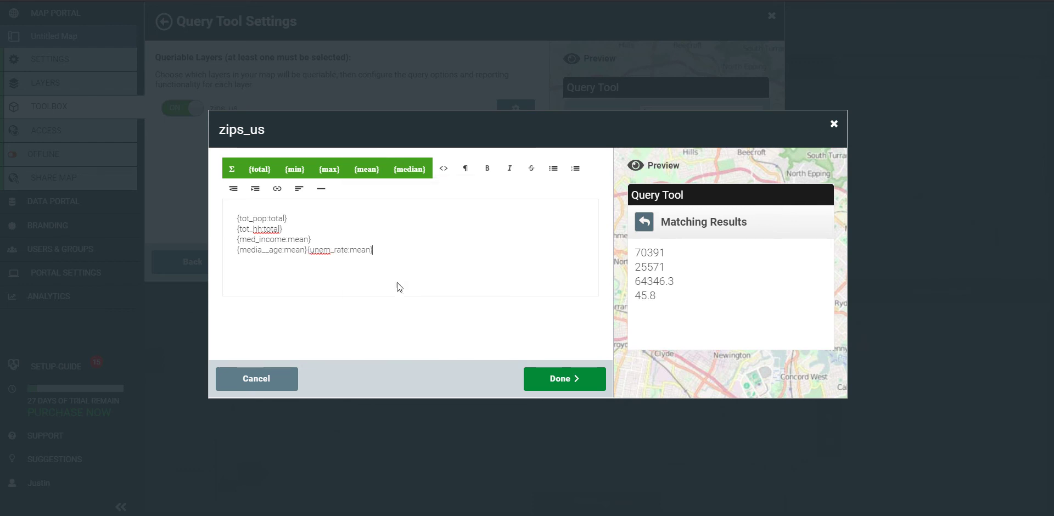
{"action": "left_click", "coordinate": [307, 251]}
{"action": "key", "text": "Return"}
Format all the placeholders in the widget as header text and put the unem_rate mean back on its own line.
{"action": "left_click_drag", "start_coordinate": [350, 268], "coordinate": [186, 200]}
{"action": "left_click", "coordinate": [465, 169]}
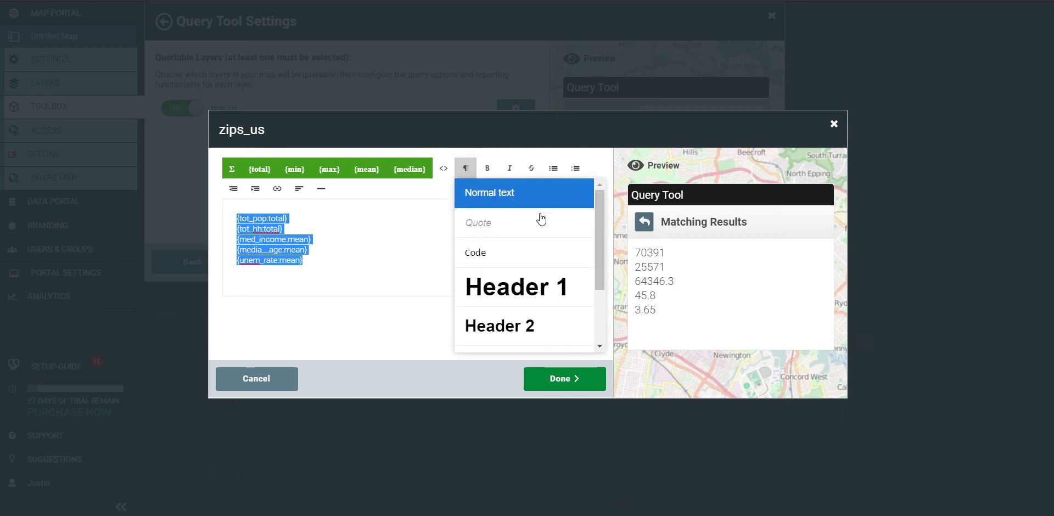
{"action": "scroll", "coordinate": [598, 246], "scroll_direction": "down", "scroll_amount": 3}
{"action": "left_click", "coordinate": [569, 279]}
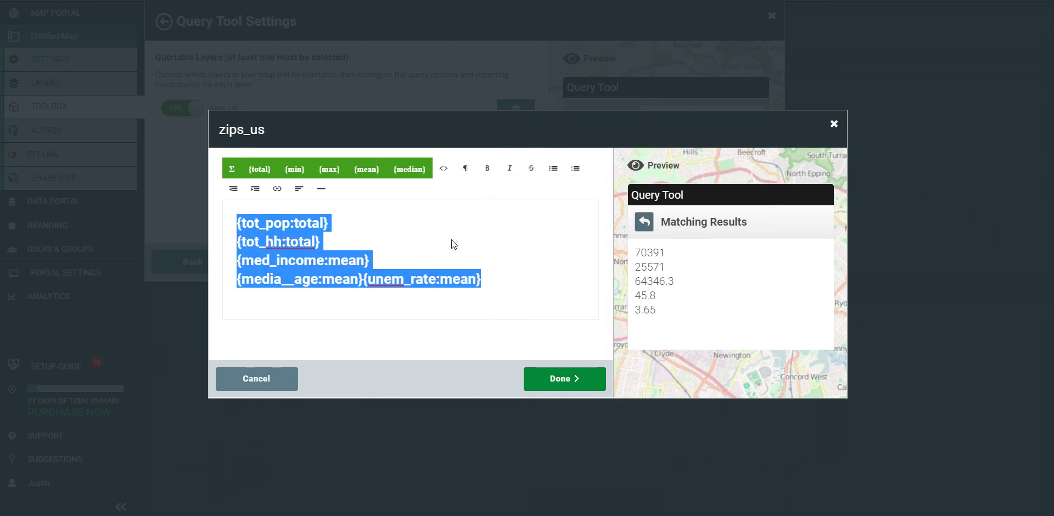
{"action": "left_click", "coordinate": [364, 286]}
{"action": "key", "text": "Return"}
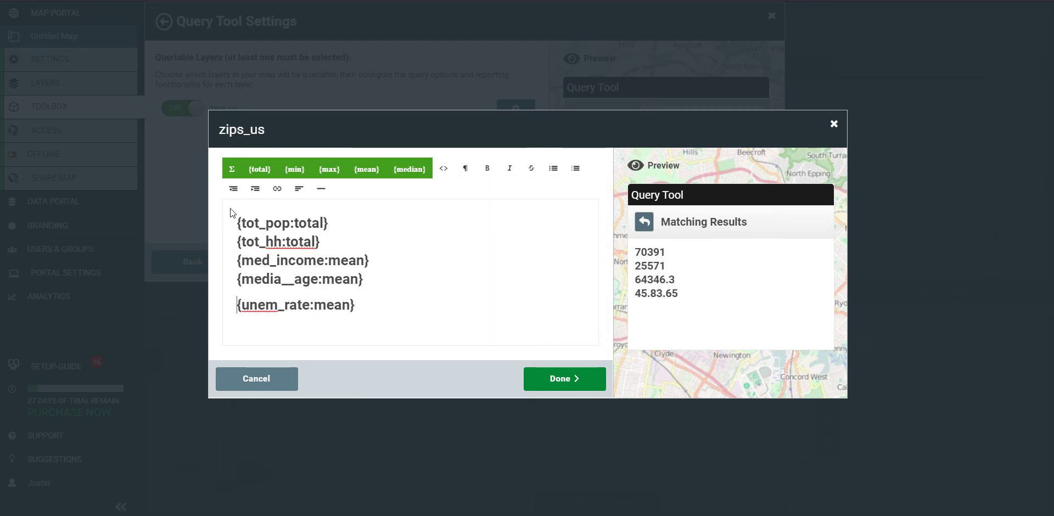
Prefix the tot_pop placeholder with "Total population:" and the tot_hh placeholder with "Total households:".
{"action": "type", "text": "Total po"}
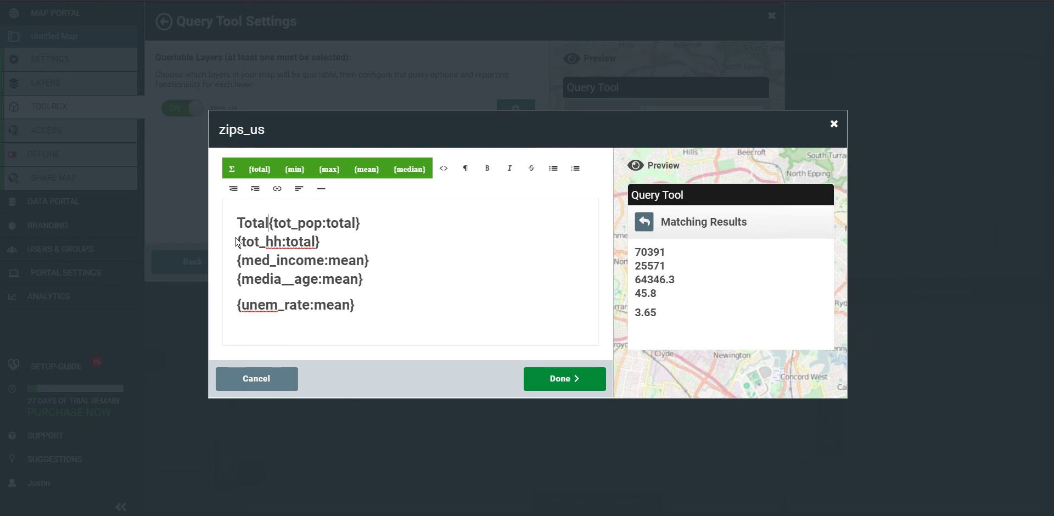
{"action": "type", "text": "p"}
{"action": "type", "text": "lation:"}
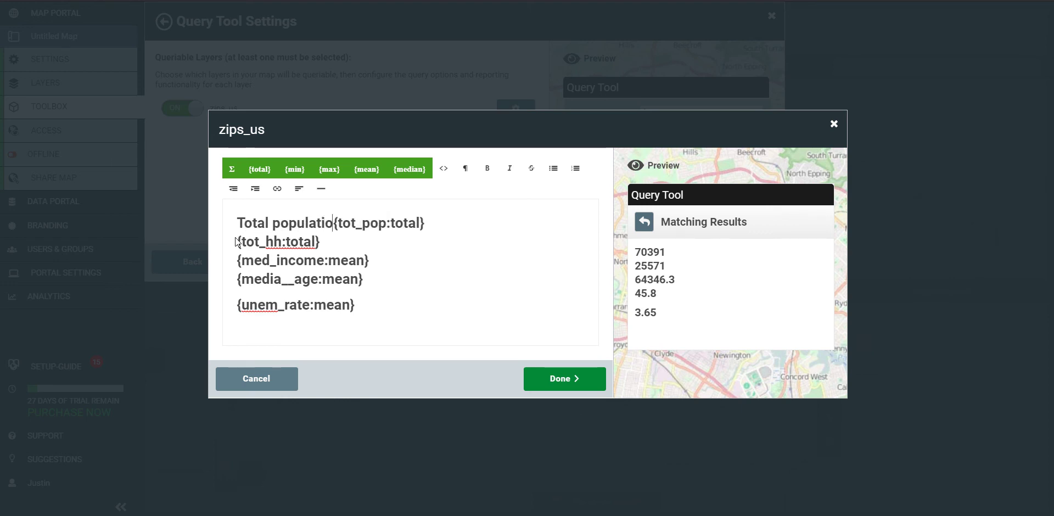
{"action": "key", "text": "Down"}
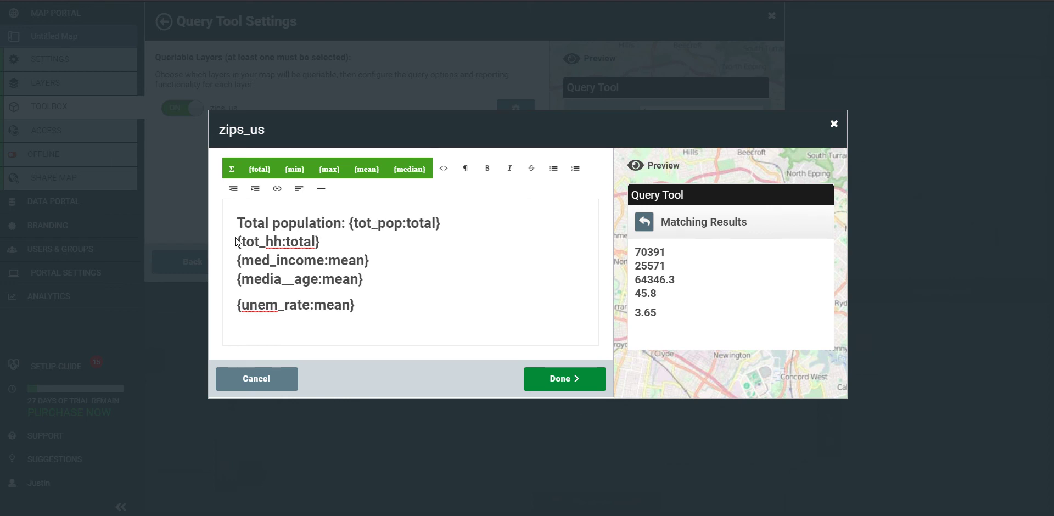
{"action": "left_click", "coordinate": [237, 242]}
{"action": "type", "text": "Total households: {tot_hh:total} "}
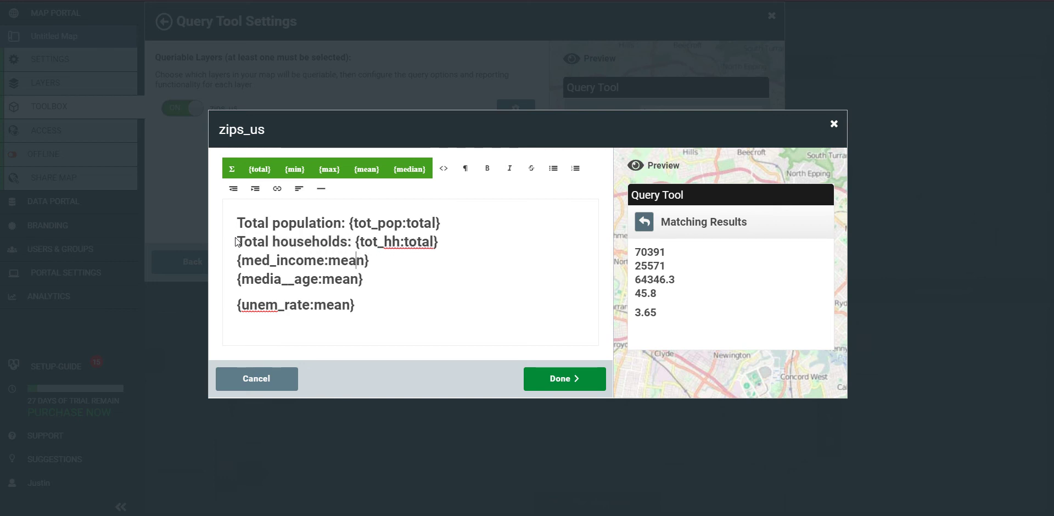
Prefix the remaining placeholders with "Median income:", "Median age:" and "Unemployment rate:" for med_income, media__age and unem_rate respectively.
{"action": "type", "text": "Median i"}
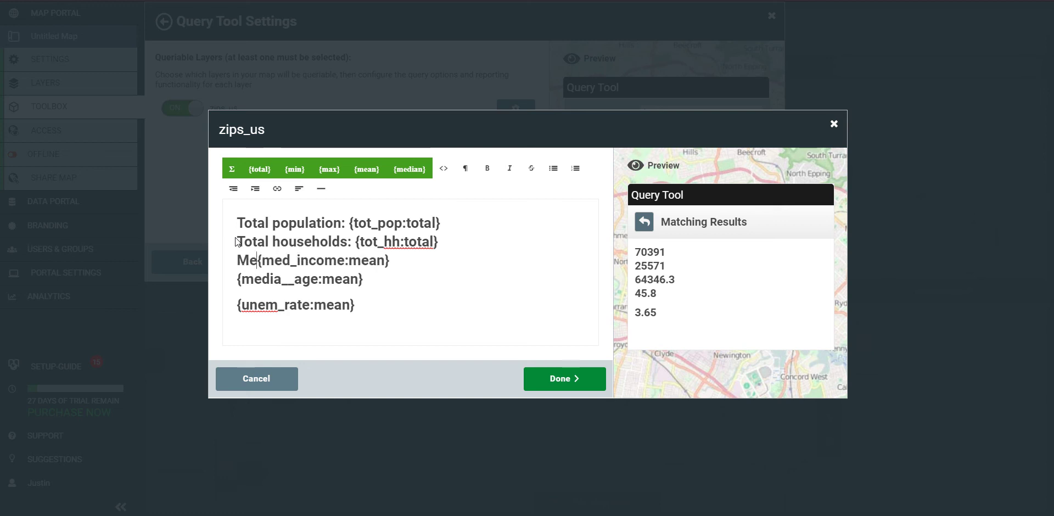
{"action": "type", "text": "ncome:"}
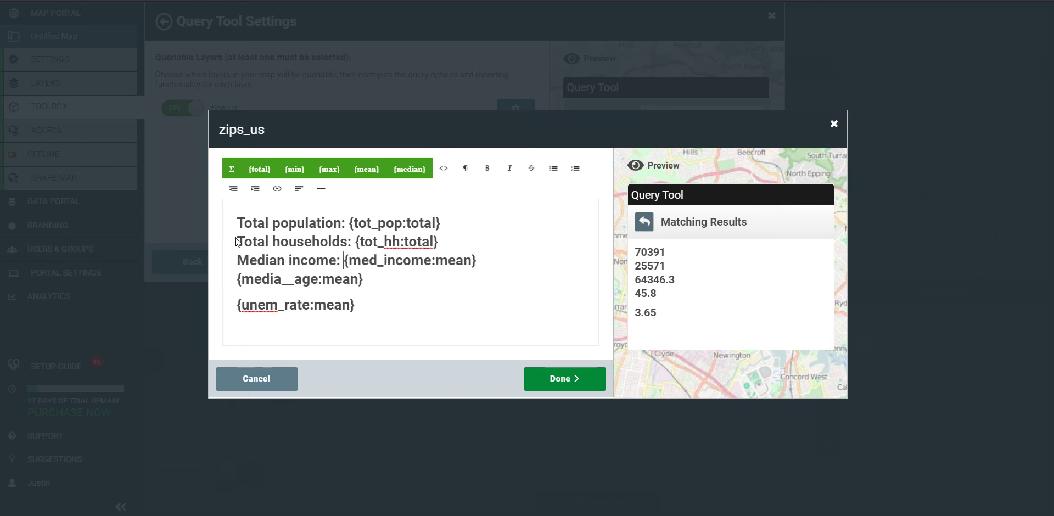
{"action": "key", "text": "Down"}
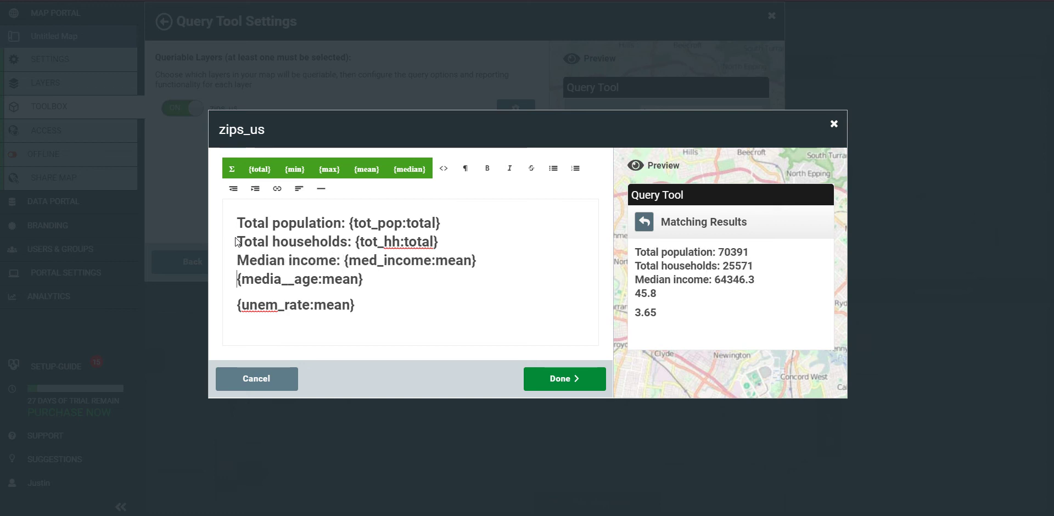
{"action": "type", "text": "Median ag"}
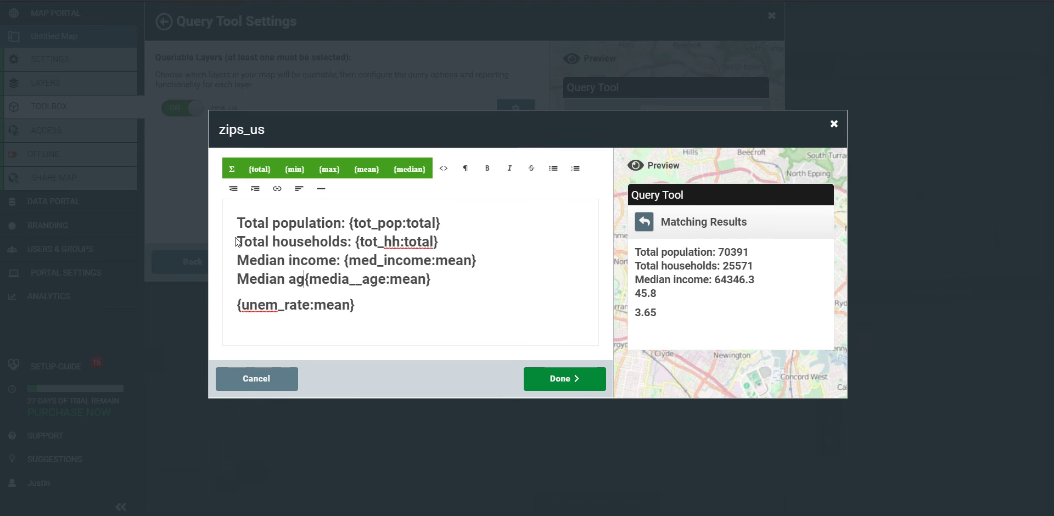
{"action": "type", "text": "e: {media__age:mean} "}
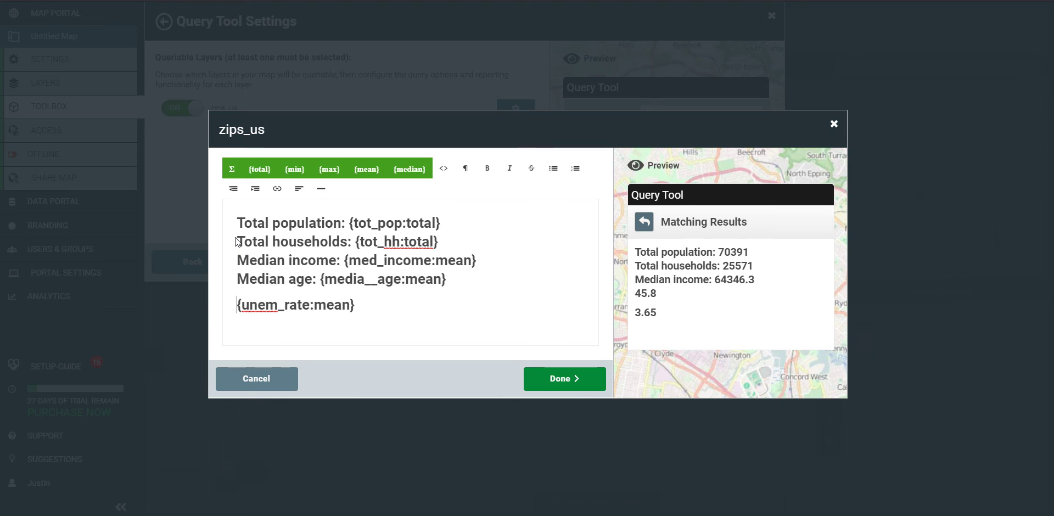
{"action": "type", "text": "Unemplo"}
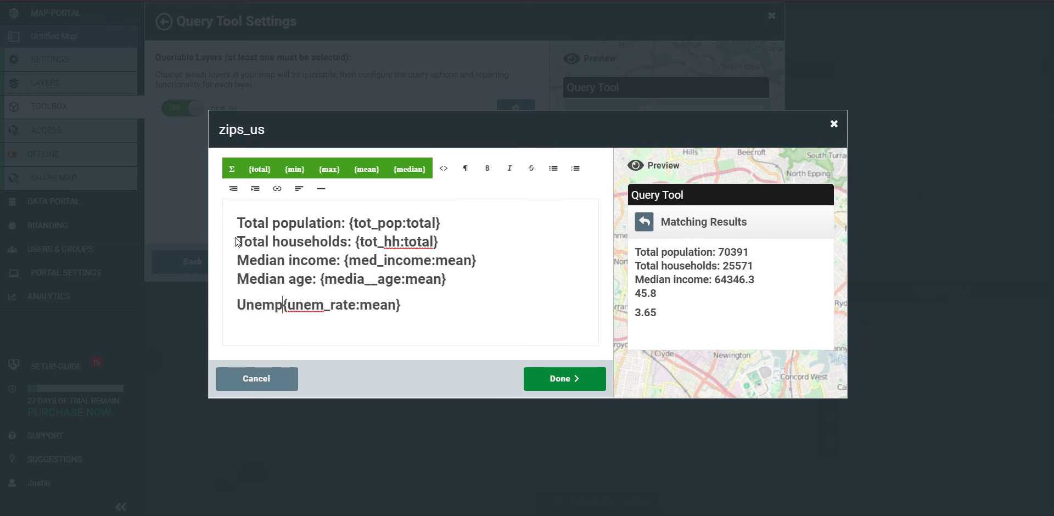
{"action": "type", "text": "yment rate:"}
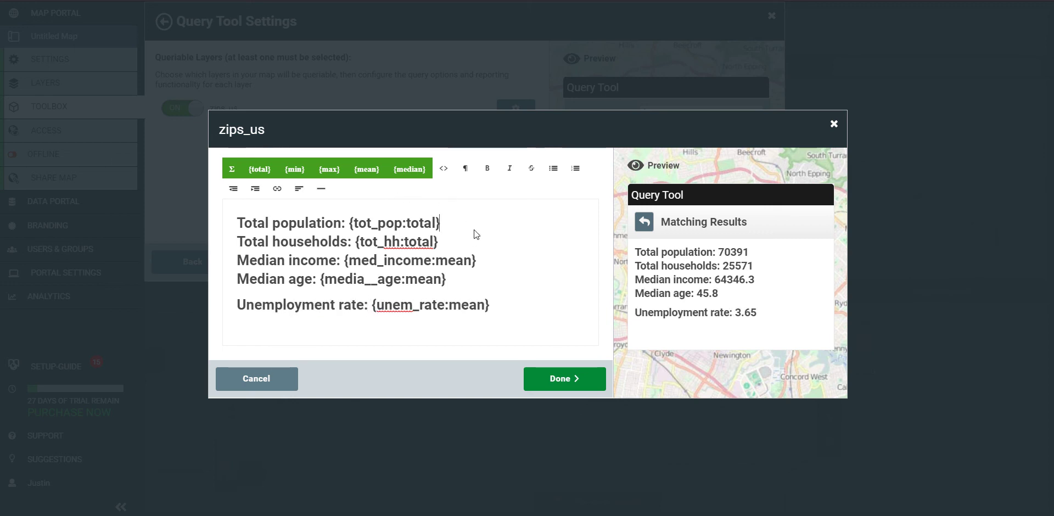
Replace the line breaks after the total population, total households and median income lines with paragraph breaks for even spacing.
{"action": "key", "text": "Delete"}
{"action": "key", "text": "Return"}
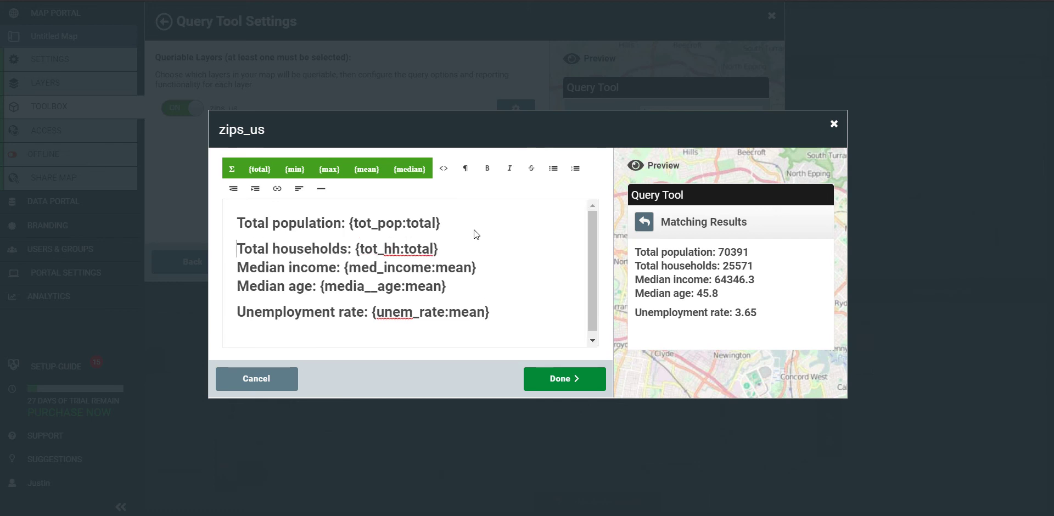
{"action": "left_click", "coordinate": [470, 250]}
{"action": "key", "text": "Delete"}
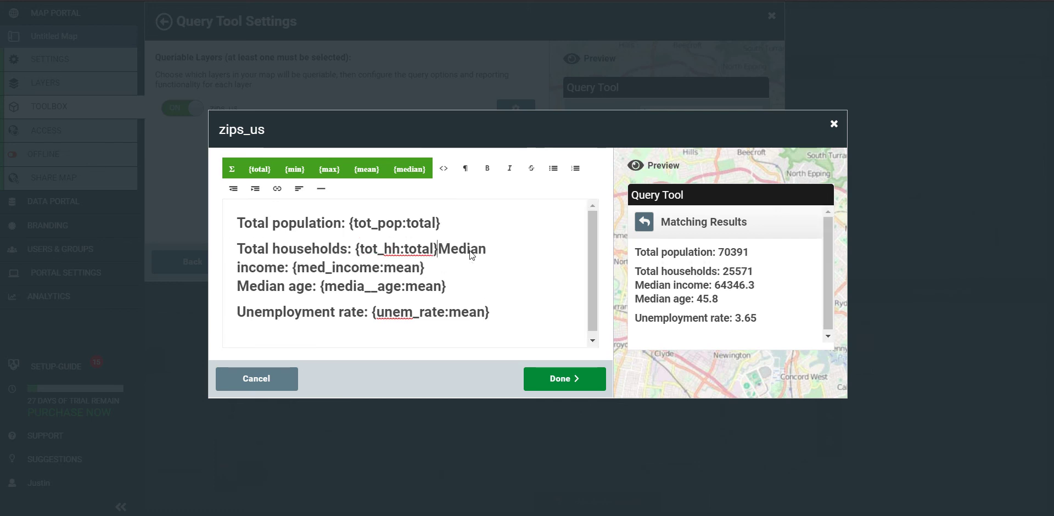
{"action": "key", "text": "Return"}
{"action": "left_click", "coordinate": [487, 278]}
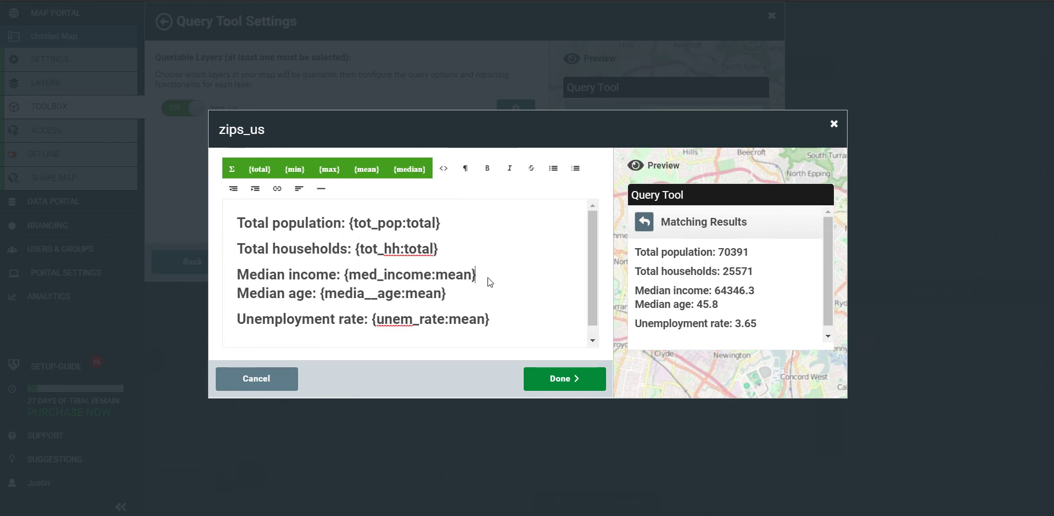
{"action": "key", "text": "Delete"}
{"action": "key", "text": "Return"}
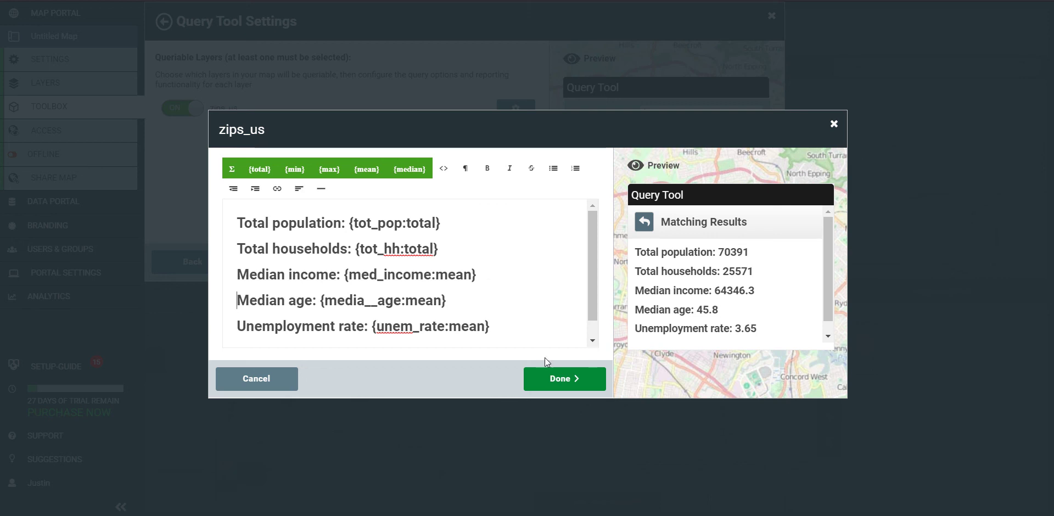
Finish the custom report widget and save the zips_us query settings and the Query Tool settings.
{"action": "left_click", "coordinate": [577, 380]}
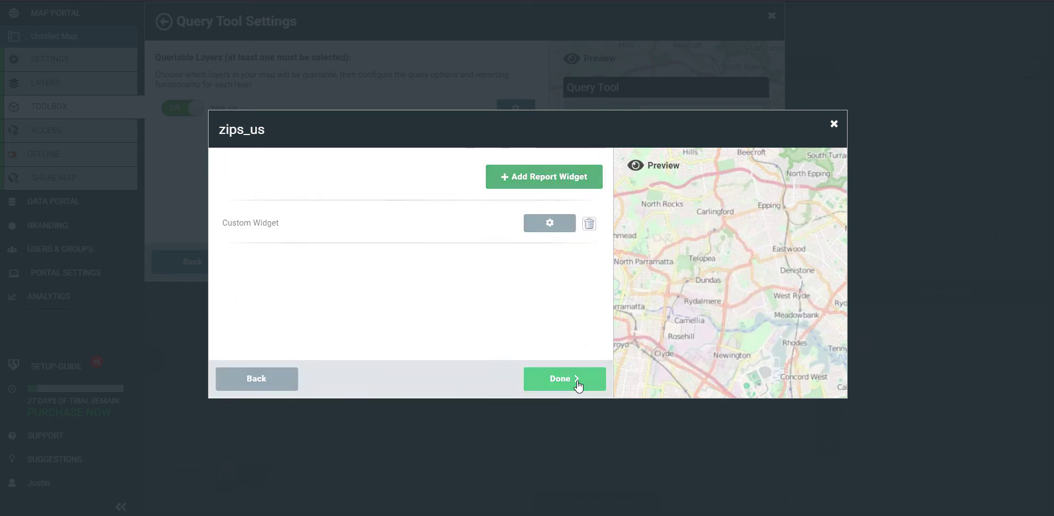
{"action": "left_click", "coordinate": [578, 382]}
{"action": "left_click", "coordinate": [511, 262]}
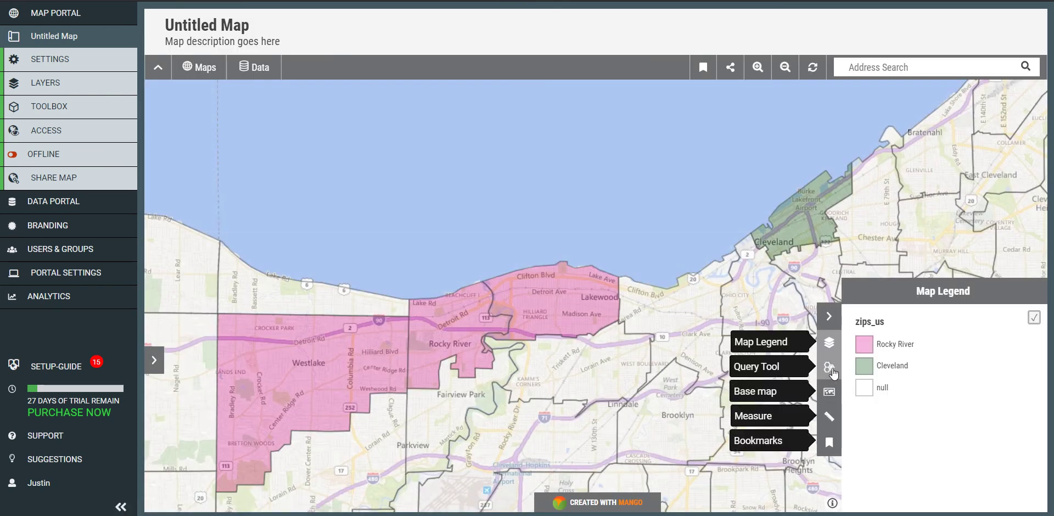
Query the ZIP codes with the territory name Rocky River and review the matching results in the selection table.
{"action": "left_click", "coordinate": [832, 370]}
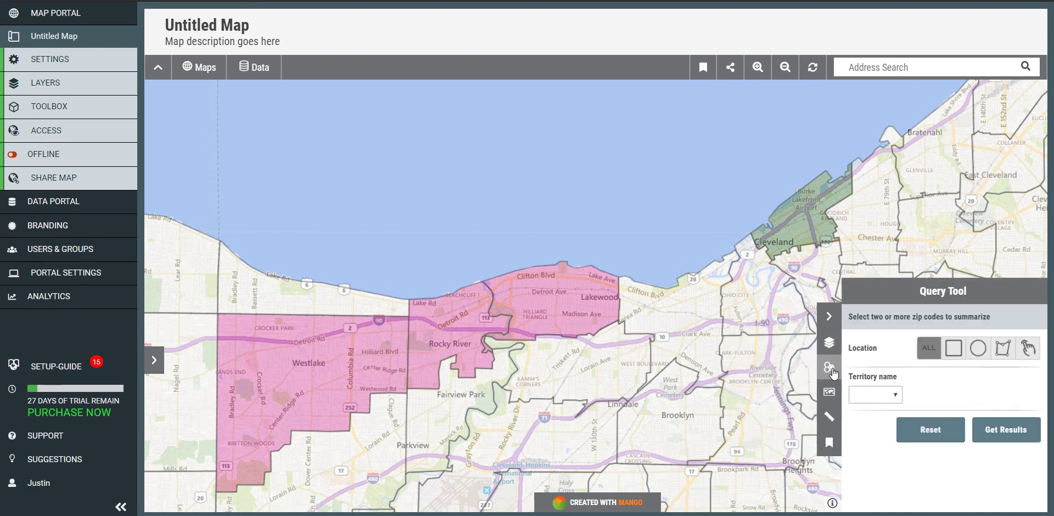
{"action": "left_click", "coordinate": [1032, 394]}
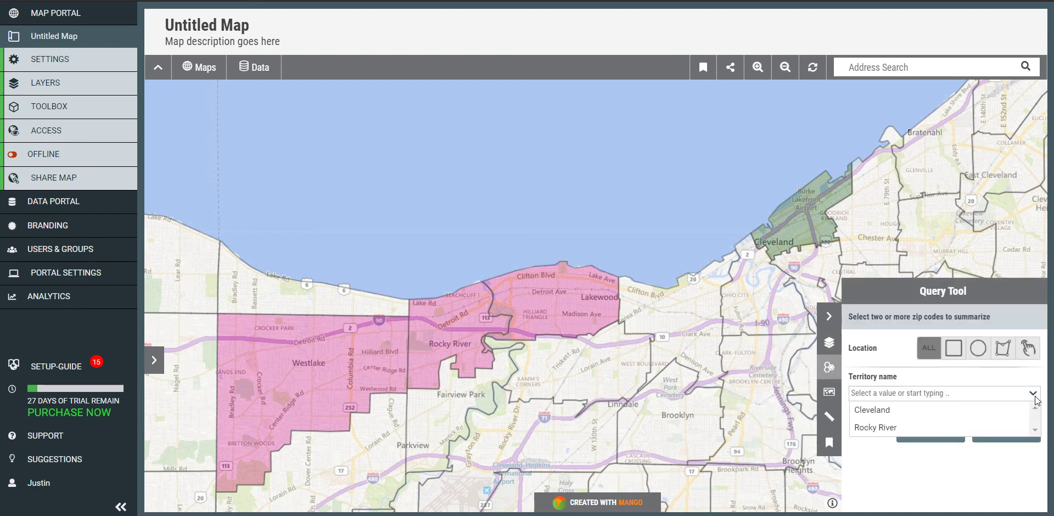
{"action": "left_click", "coordinate": [1022, 427]}
{"action": "left_click", "coordinate": [1022, 430]}
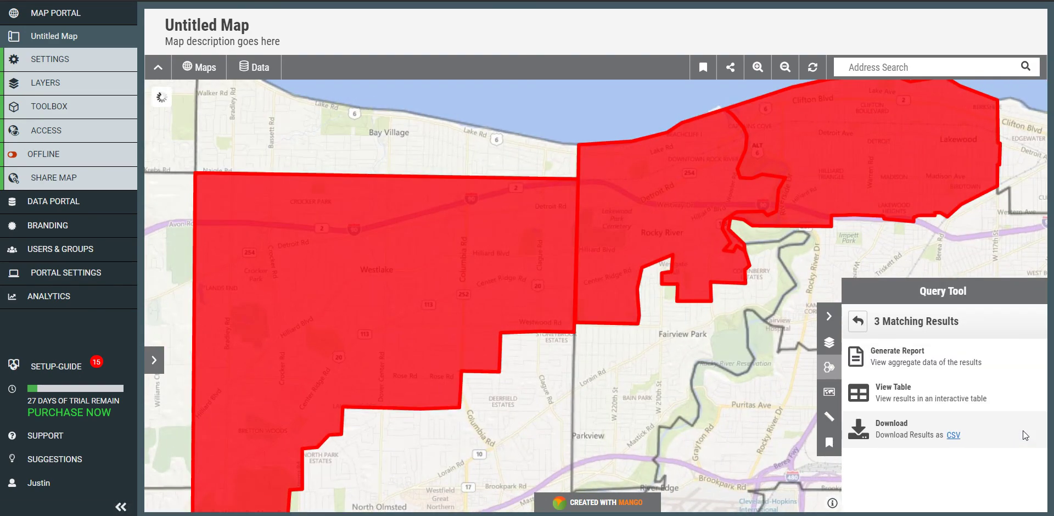
{"action": "left_click", "coordinate": [978, 388]}
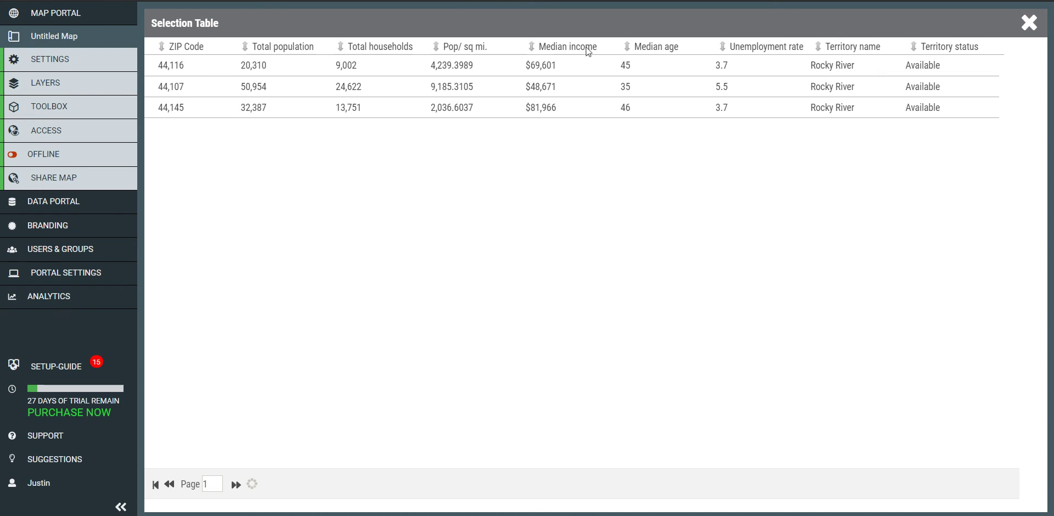
{"action": "left_click", "coordinate": [1028, 23]}
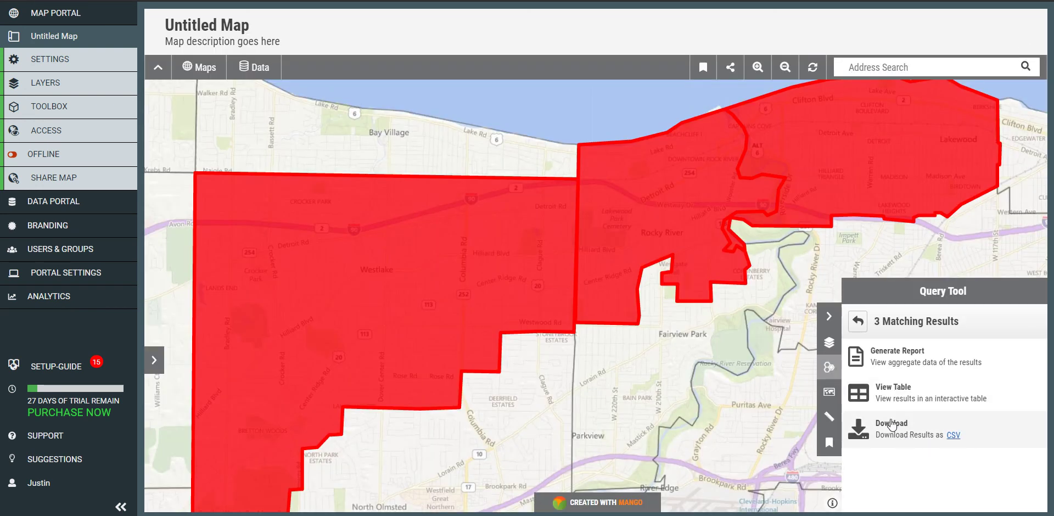
Generate the aggregate report for the matching ZIP codes and examine its summarized demographics alongside the highlighted territory.
{"action": "left_click", "coordinate": [913, 355]}
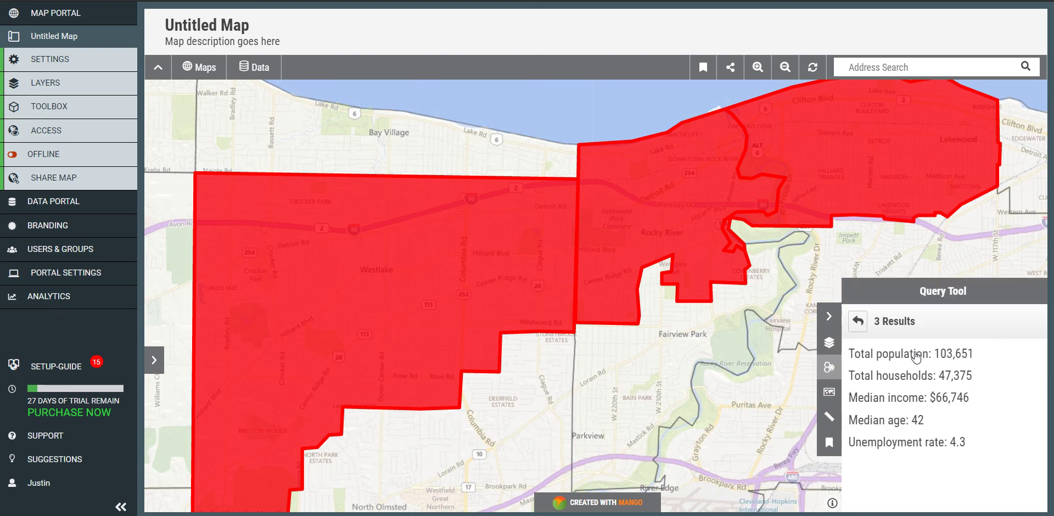
{"action": "double_click", "coordinate": [938, 354]}
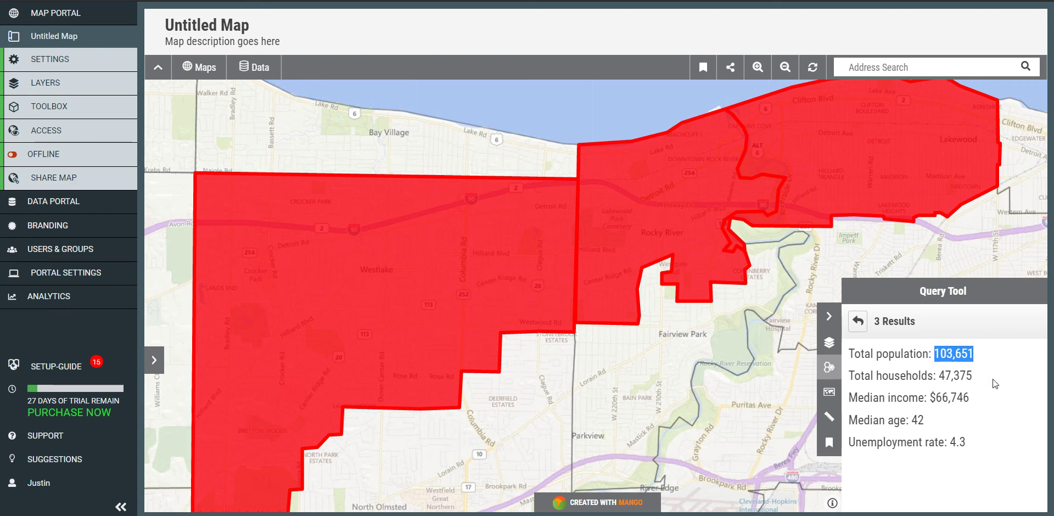
{"action": "left_click", "coordinate": [978, 417]}
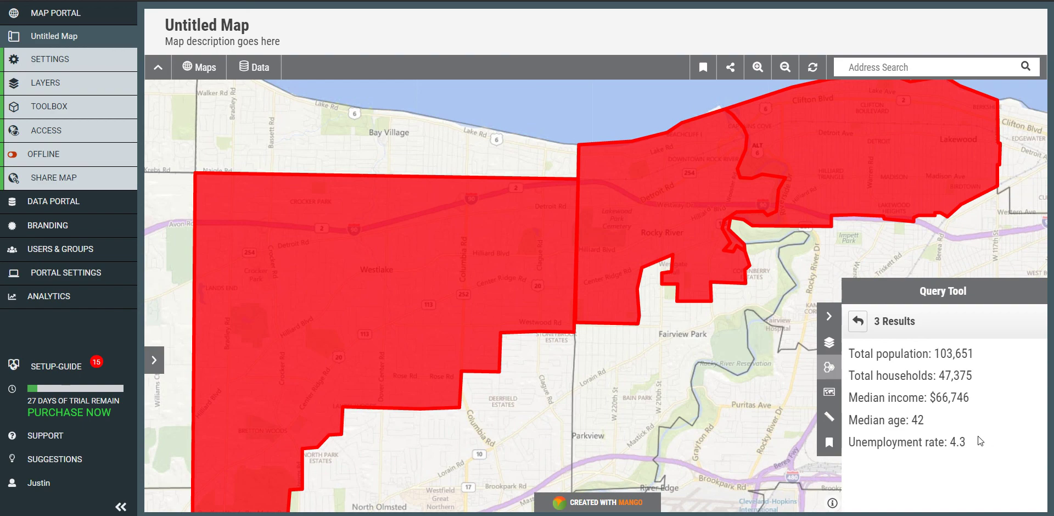
{"action": "scroll", "coordinate": [593, 295], "scroll_direction": "down", "scroll_amount": 1}
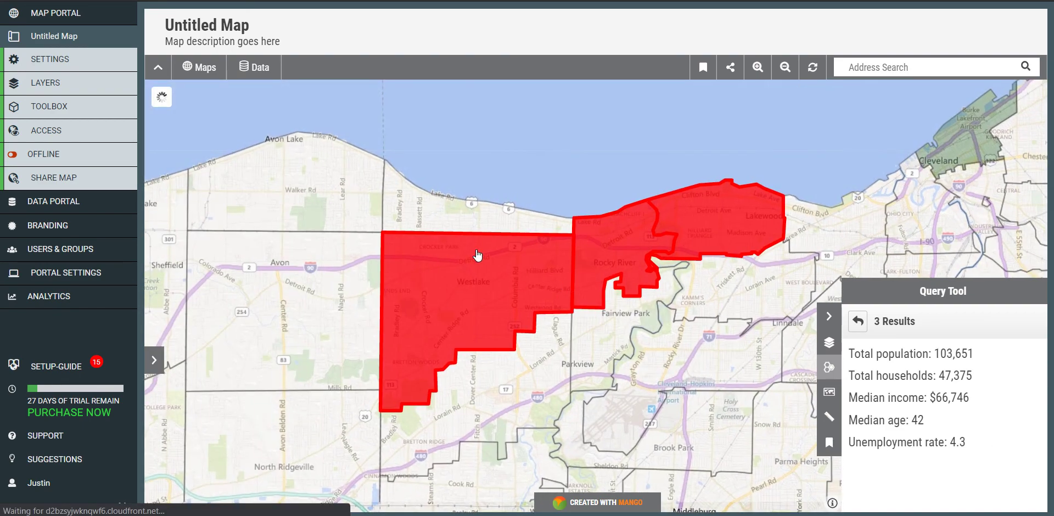
Change the map's title to "Cleveland Territories" in the map settings.
{"action": "left_click", "coordinate": [95, 65]}
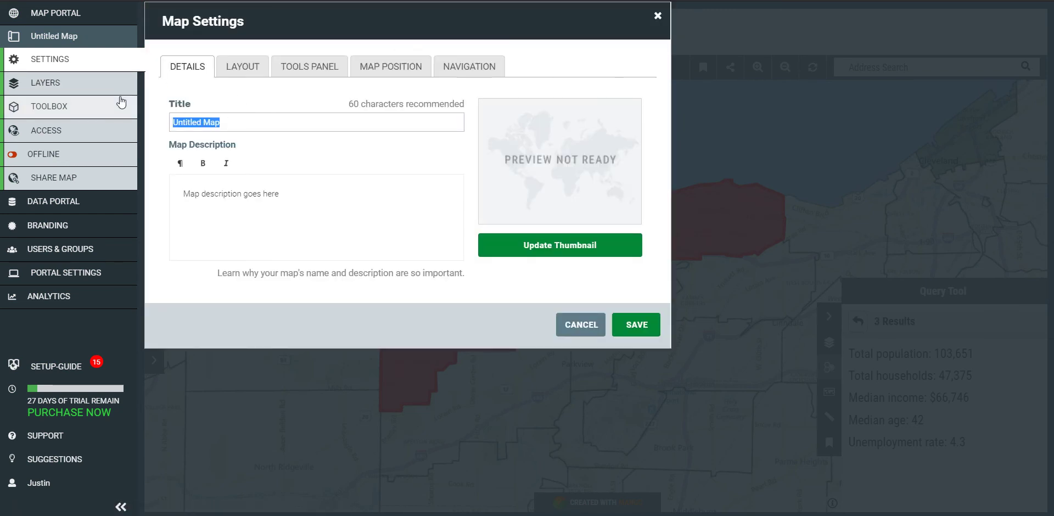
{"action": "type", "text": "Cleveland Te"}
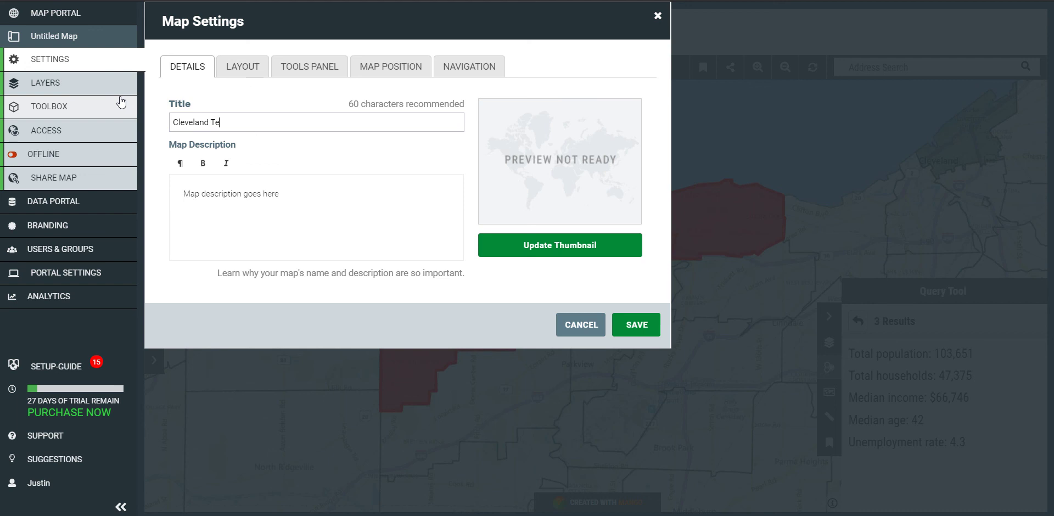
{"action": "type", "text": "rritories"}
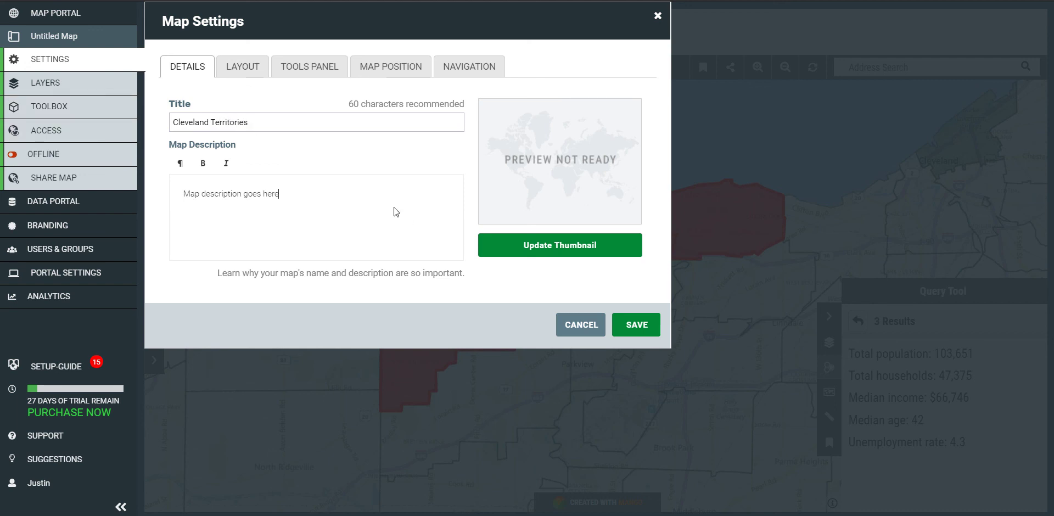
Remove the placeholder map description text and save the map settings.
{"action": "key", "text": "BackSpace"}
{"action": "key", "text": "BackSpace"}
{"action": "key", "text": "BackSpace"}
{"action": "key", "text": "BackSpace"}
{"action": "key", "text": "BackSpace"}
{"action": "key", "text": "BackSpace"}
{"action": "key", "text": "BackSpace"}
{"action": "key", "text": "BackSpace"}
{"action": "key", "text": "BackSpace"}
{"action": "key", "text": "BackSpace"}
{"action": "key", "text": "BackSpace"}
{"action": "key", "text": "BackSpace"}
{"action": "key", "text": "BackSpace"}
{"action": "key", "text": "BackSpace"}
{"action": "key", "text": "BackSpace"}
{"action": "key", "text": "BackSpace"}
{"action": "key", "text": "BackSpace"}
{"action": "key", "text": "BackSpace"}
{"action": "key", "text": "BackSpace"}
{"action": "key", "text": "BackSpace"}
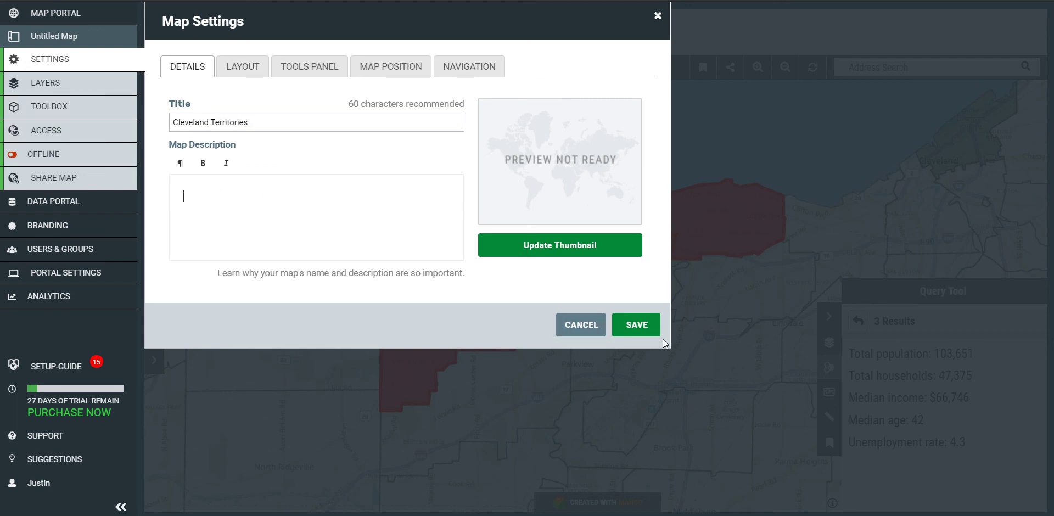
{"action": "left_click", "coordinate": [637, 328]}
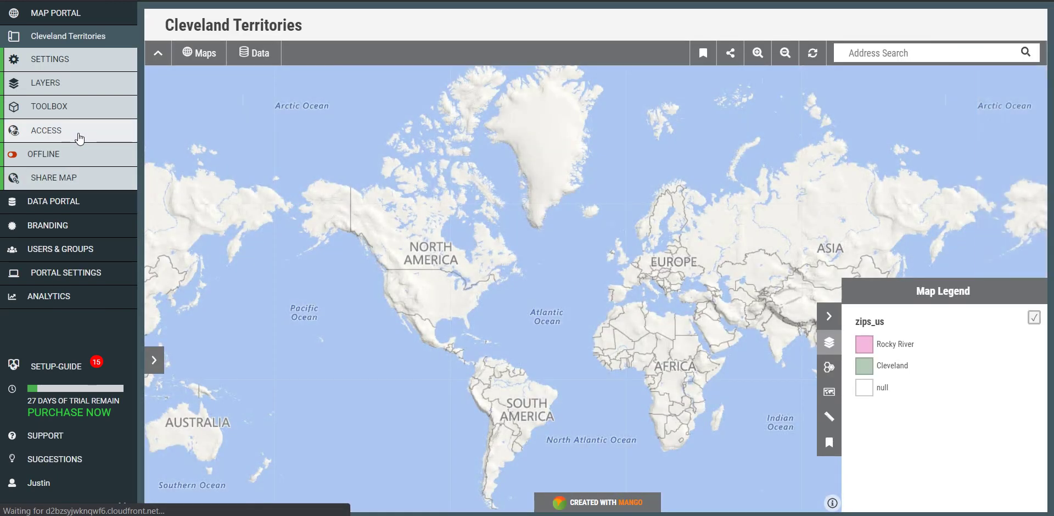
Set the map's access to Hidden and save the access settings.
{"action": "left_click", "coordinate": [79, 137]}
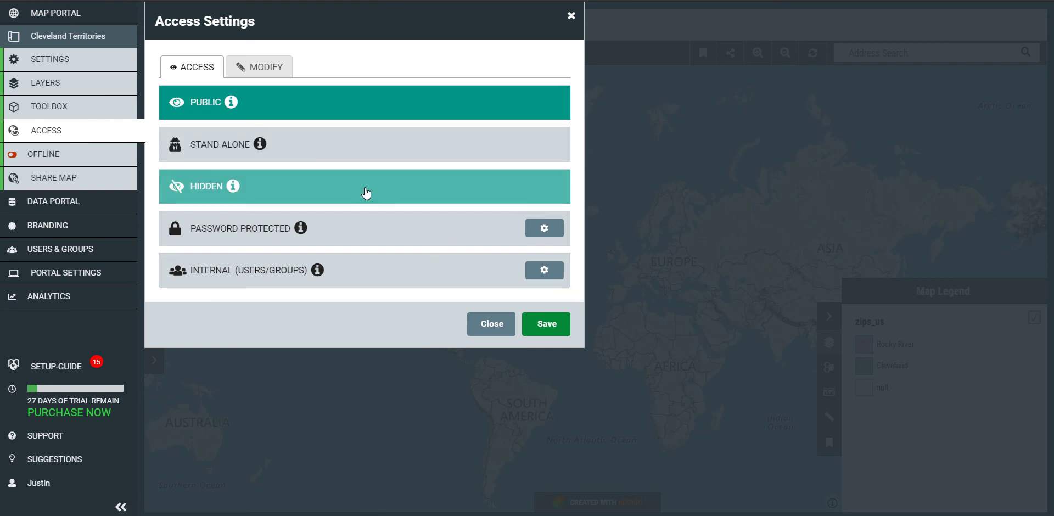
{"action": "left_click", "coordinate": [366, 193]}
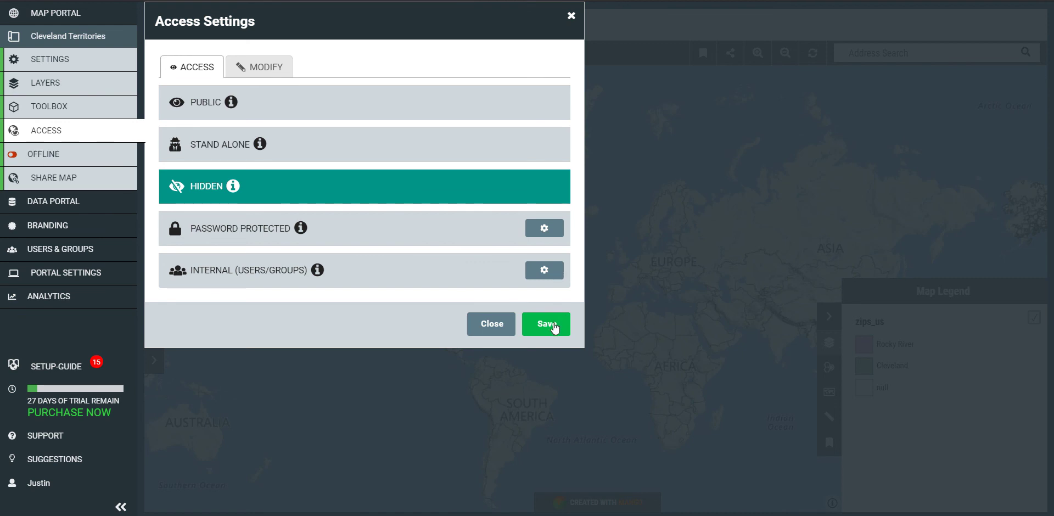
{"action": "left_click", "coordinate": [553, 325]}
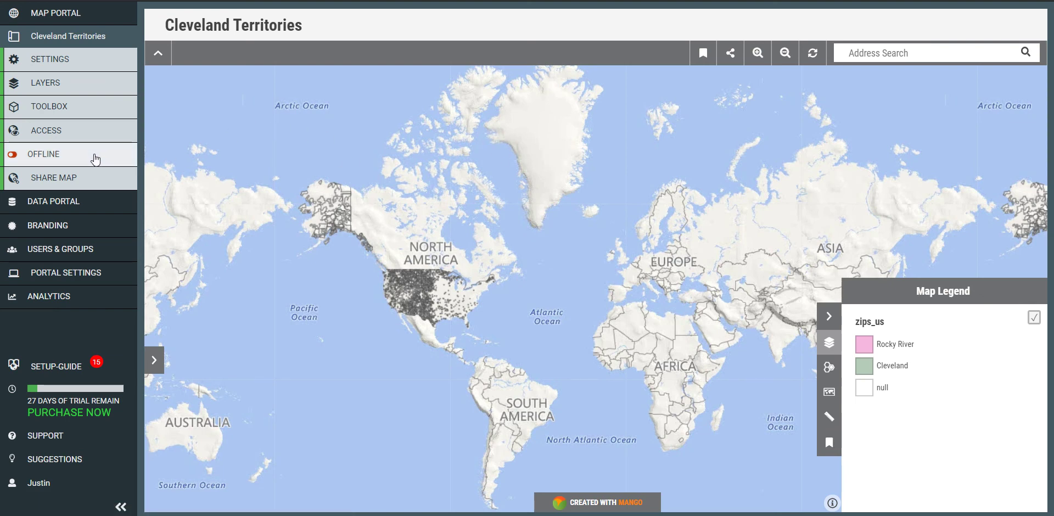
Put the map online and check its social sharing and embedding options.
{"action": "left_click", "coordinate": [97, 158]}
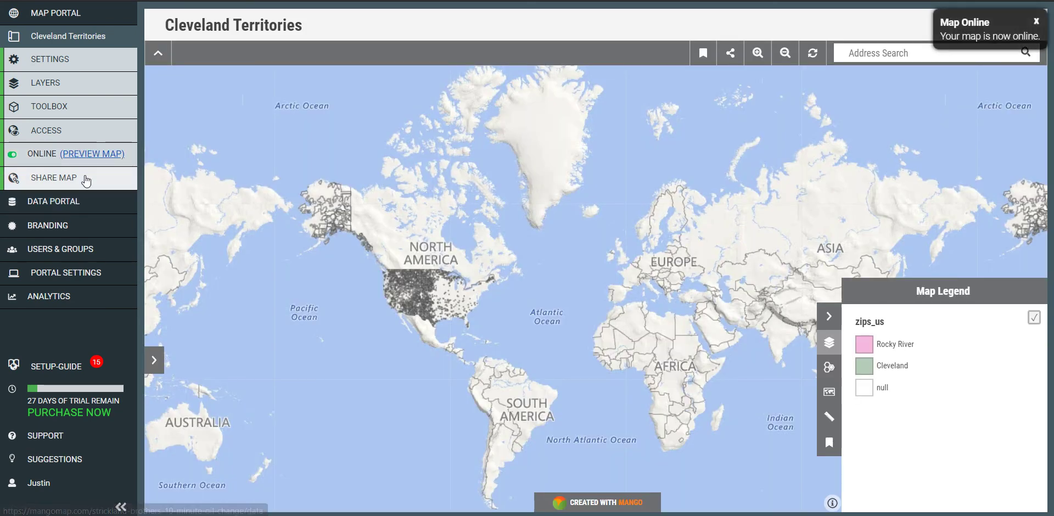
{"action": "left_click", "coordinate": [86, 180]}
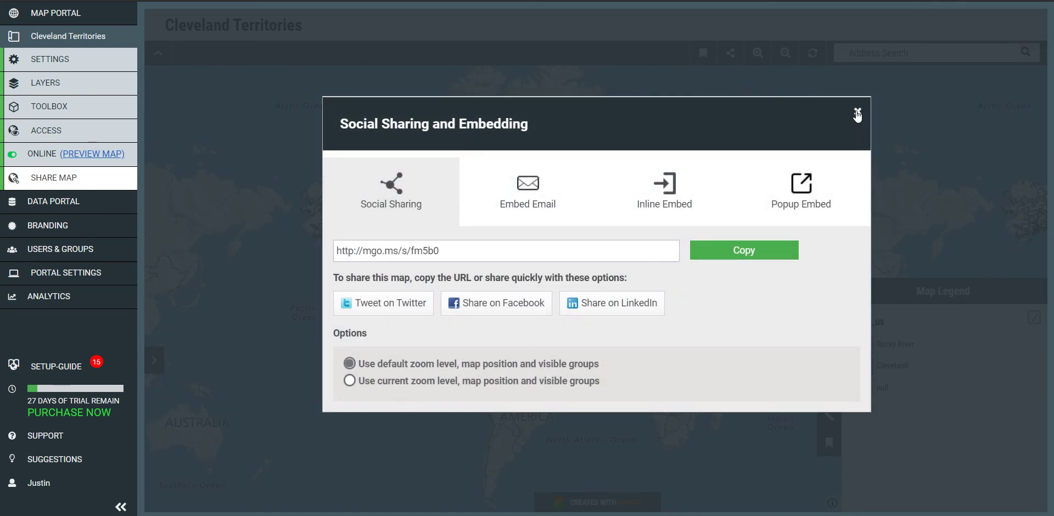
{"action": "left_click", "coordinate": [857, 113]}
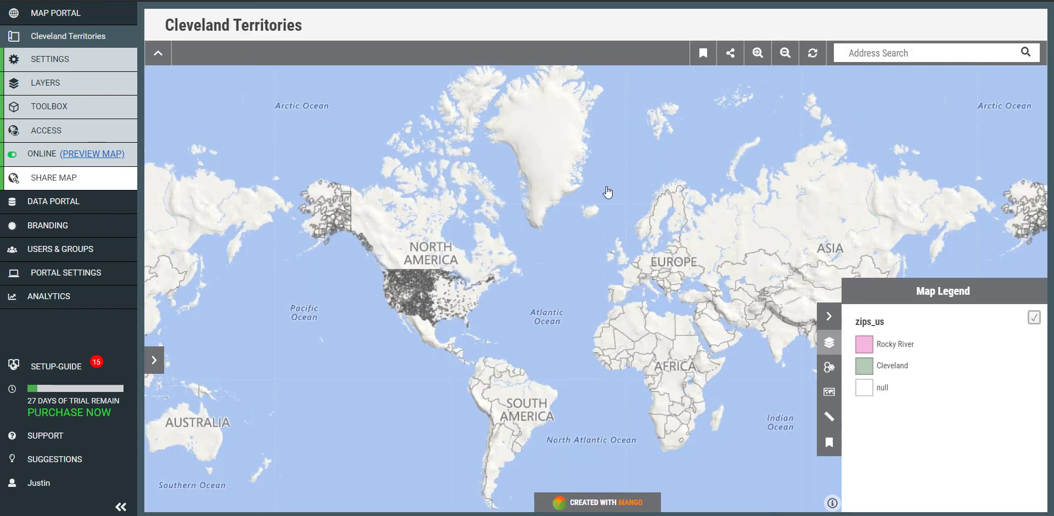